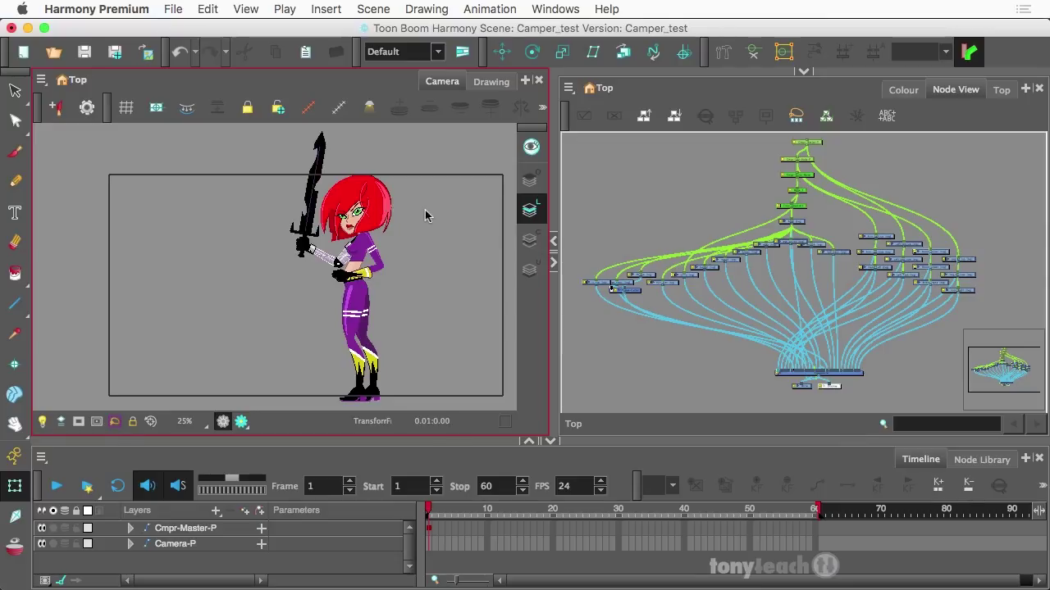
Step: Check the scene settings and close them without changes
scroll(386, 220, up, 2)
scroll(386, 220, down, 2)
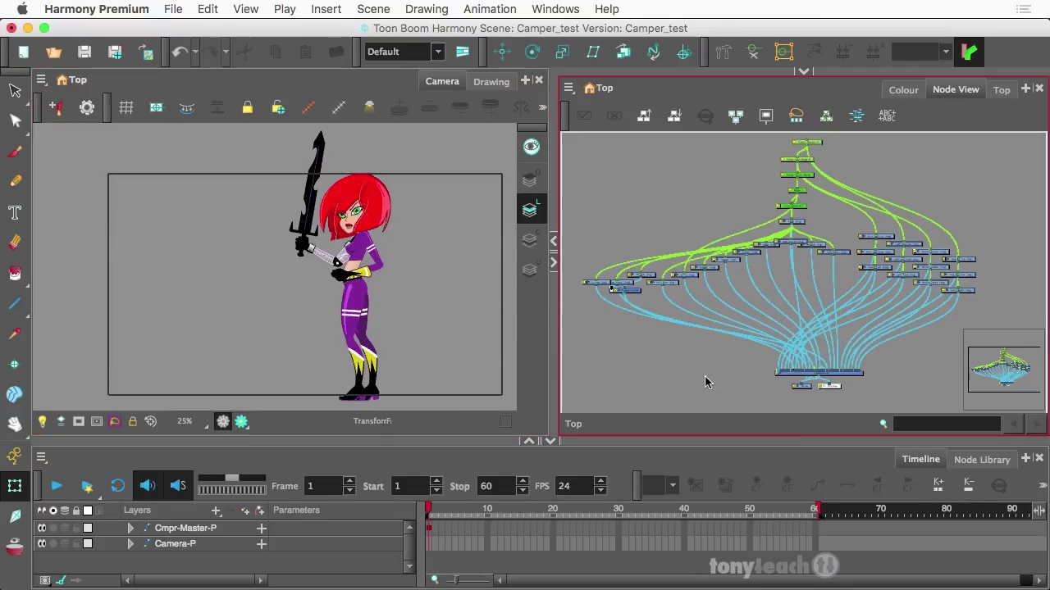
click(374, 9)
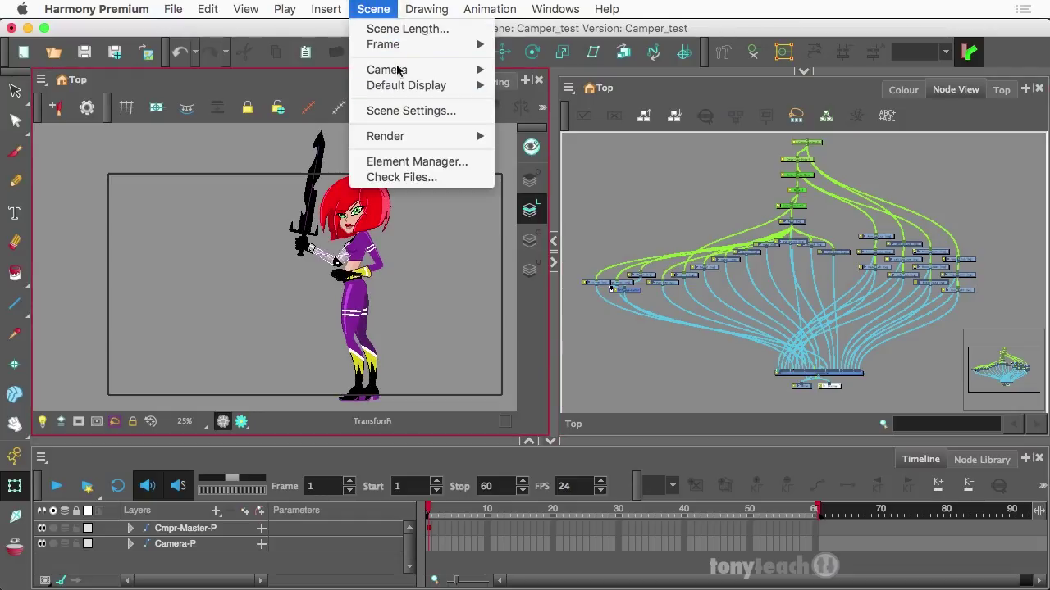
click(402, 112)
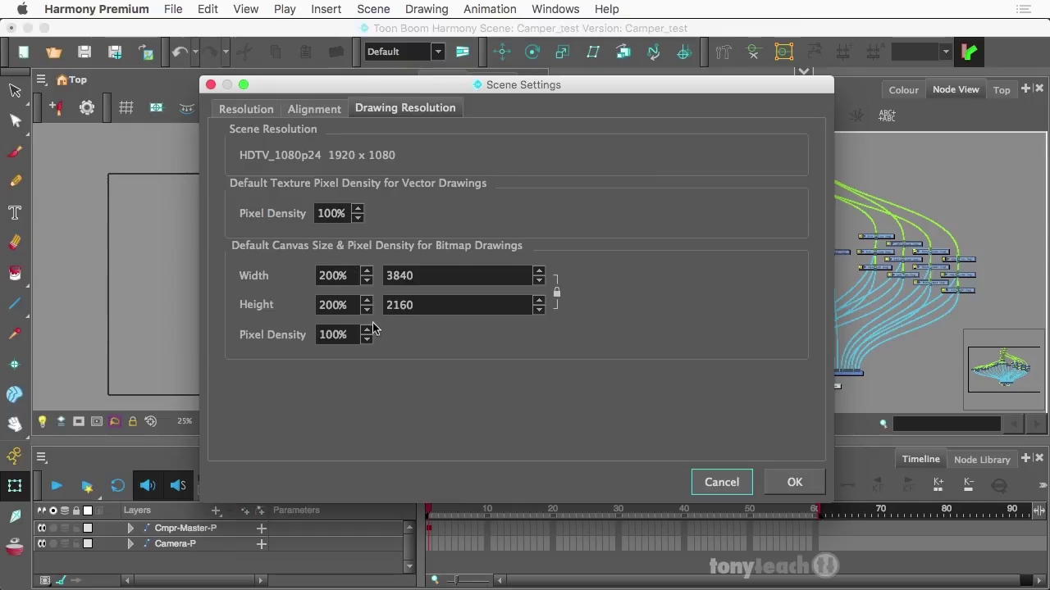
click(721, 483)
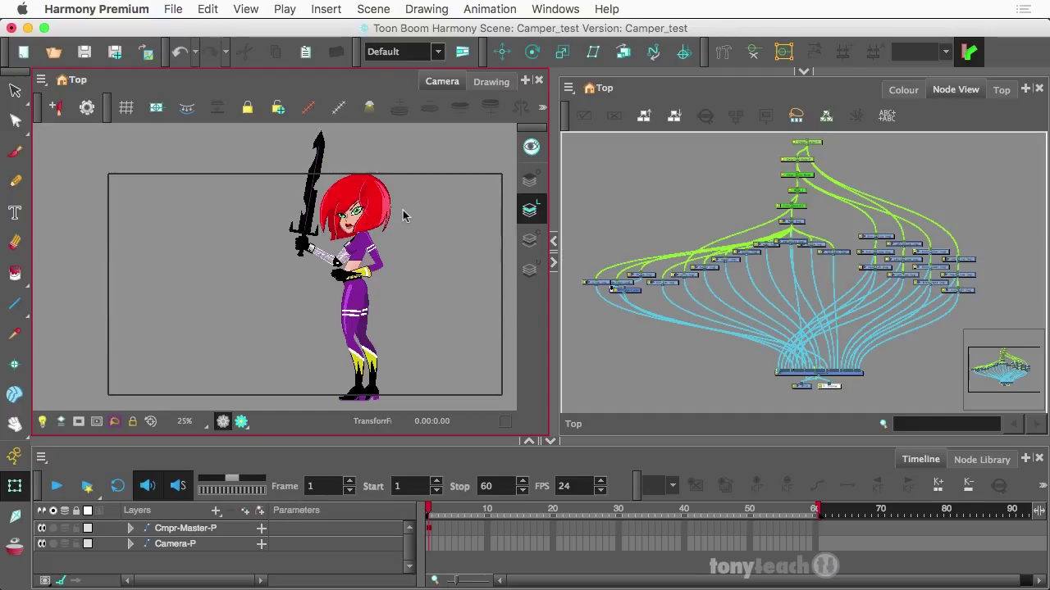
Step: Select the Camera-P layer, show the Top view, and pick the Translate tool
scroll(383, 211, up, 3)
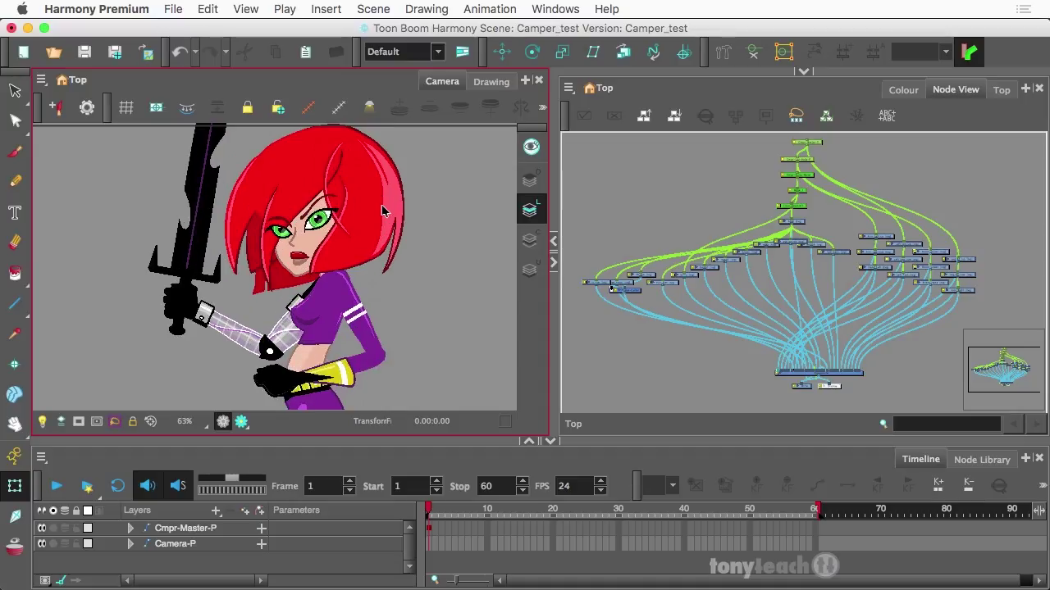
scroll(383, 211, down, 3)
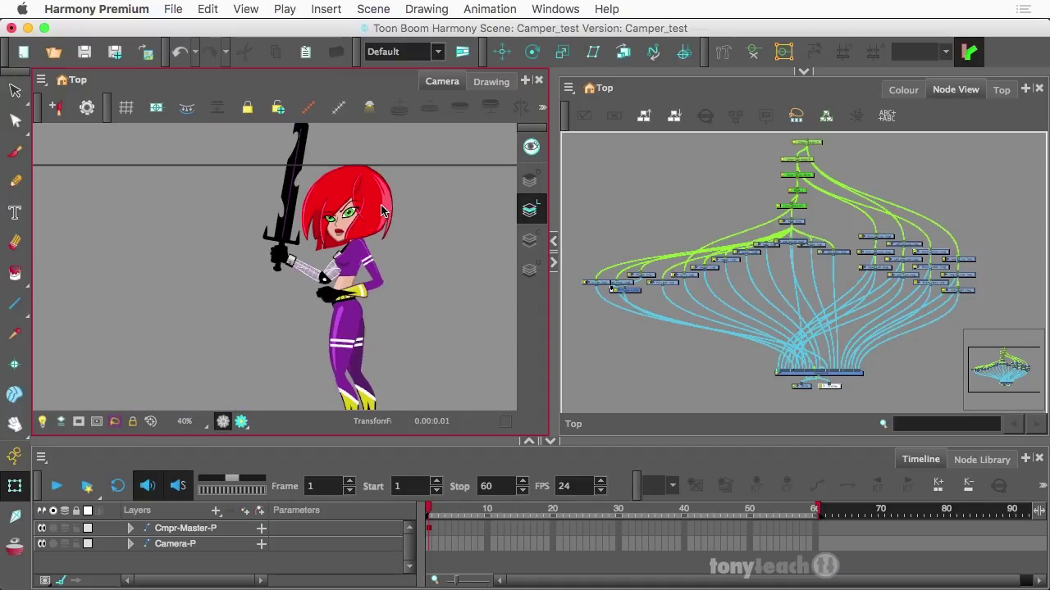
scroll(383, 211, down, 2)
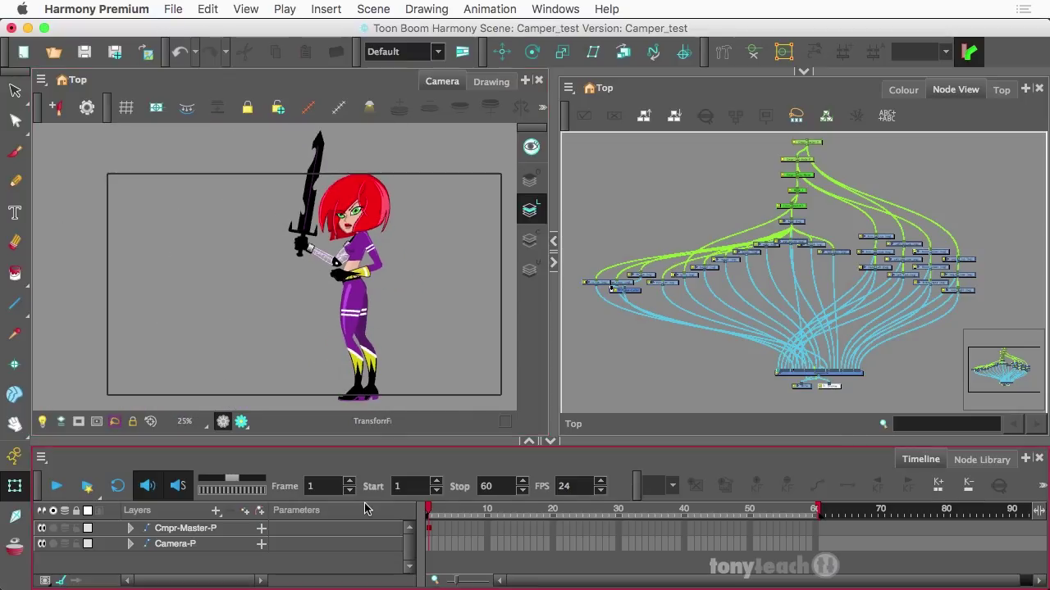
click(370, 370)
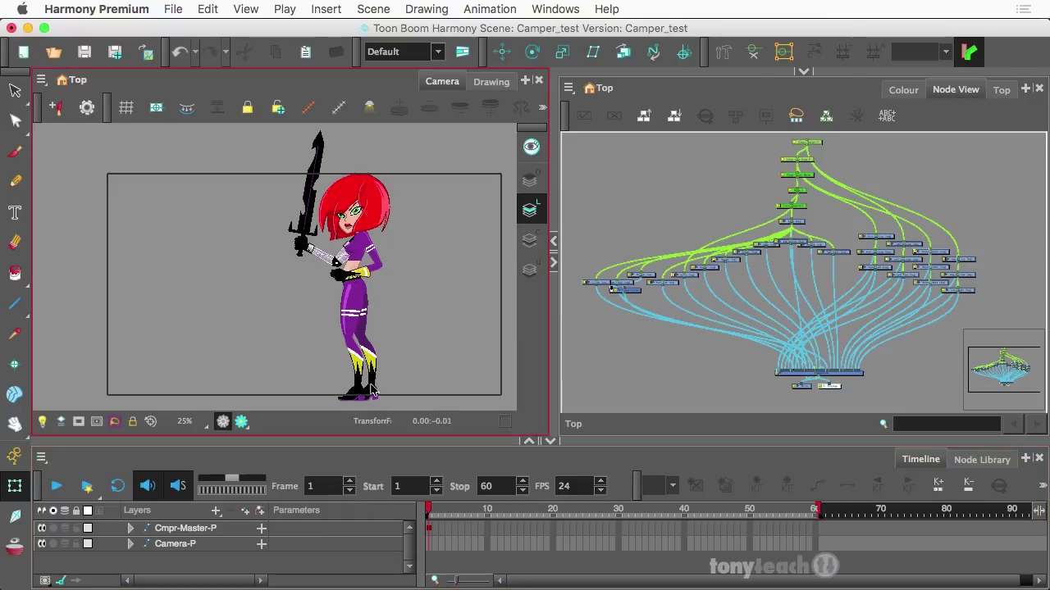
click(185, 548)
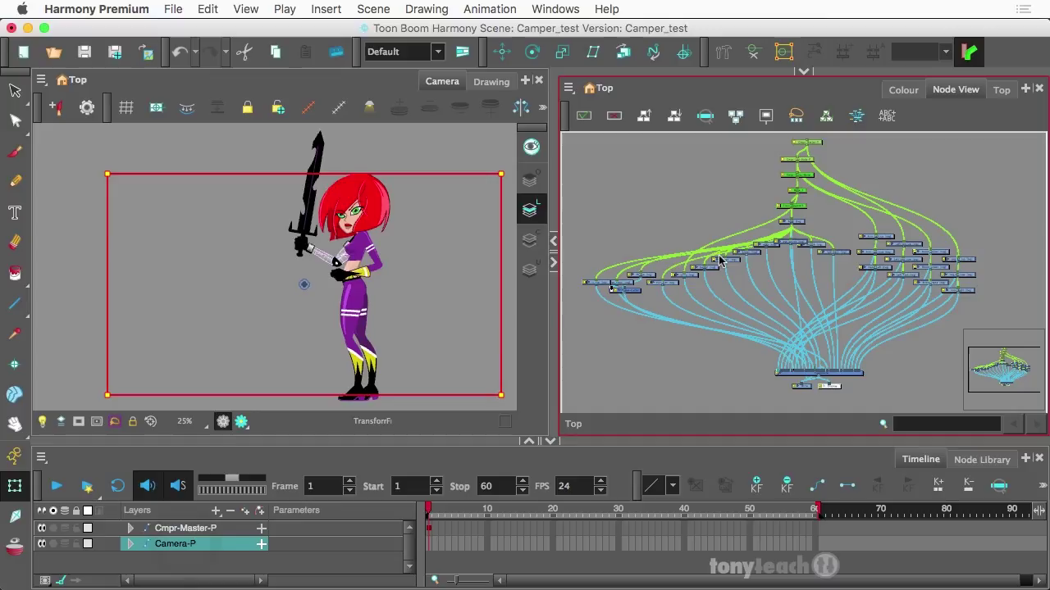
click(1001, 90)
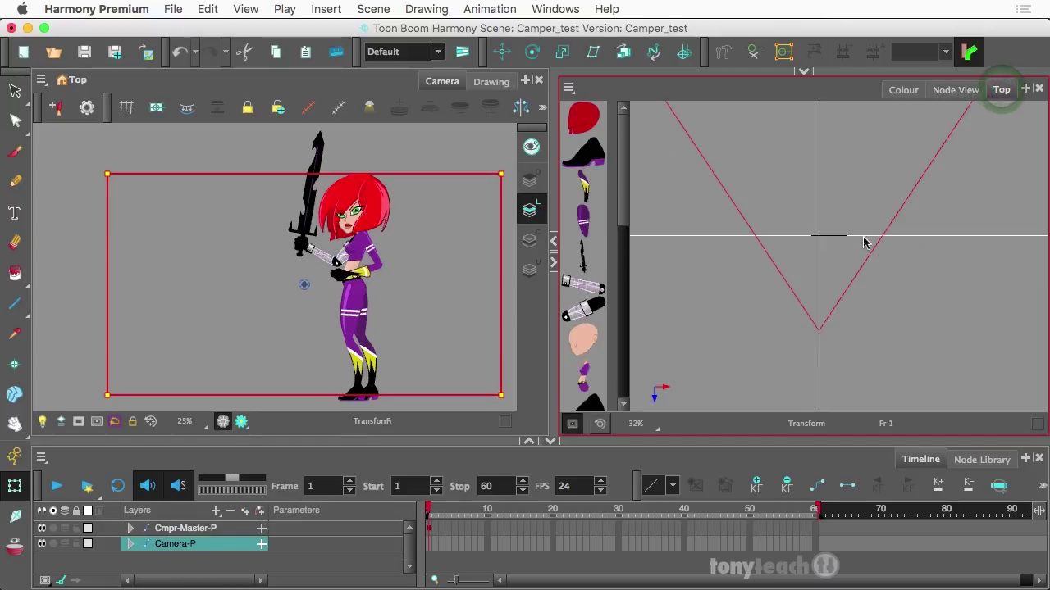
click(504, 52)
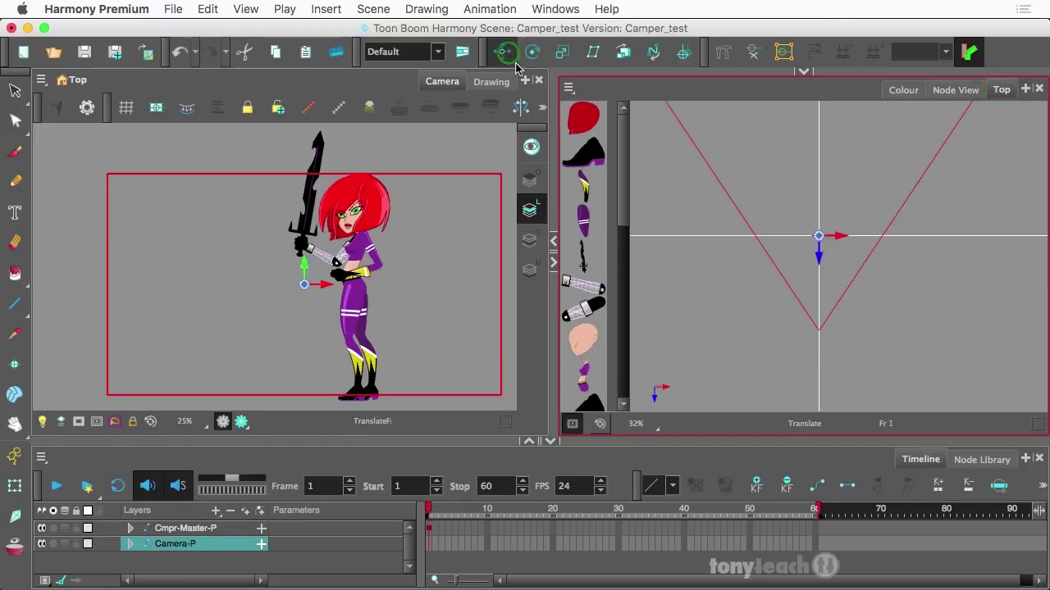
Step: Push the camera forward and up so her head and sword fill the frame
drag(819, 259, 818, 217)
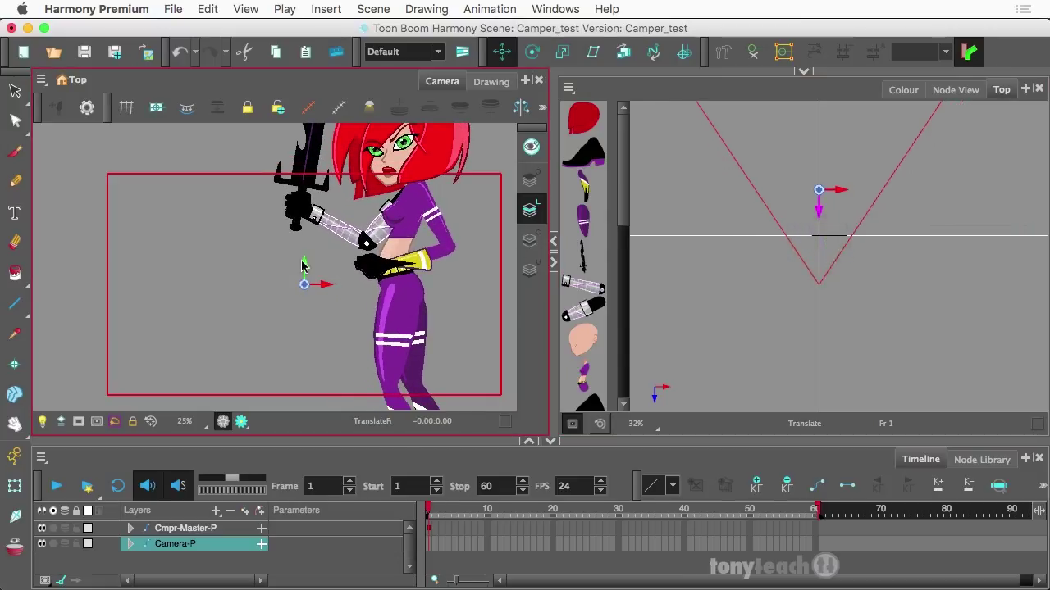
drag(304, 264, 308, 212)
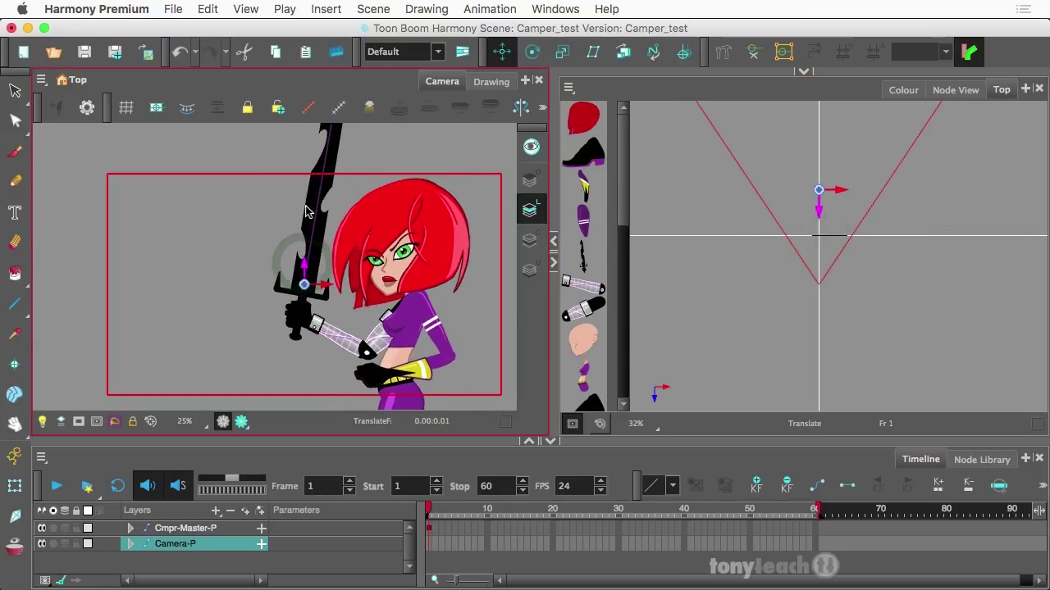
drag(326, 285, 369, 287)
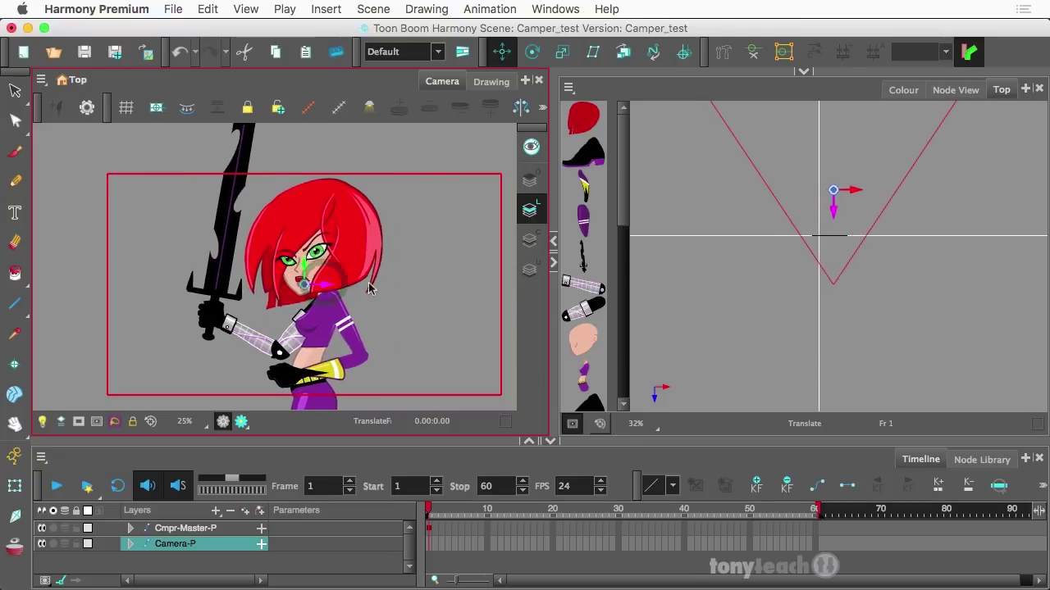
click(867, 249)
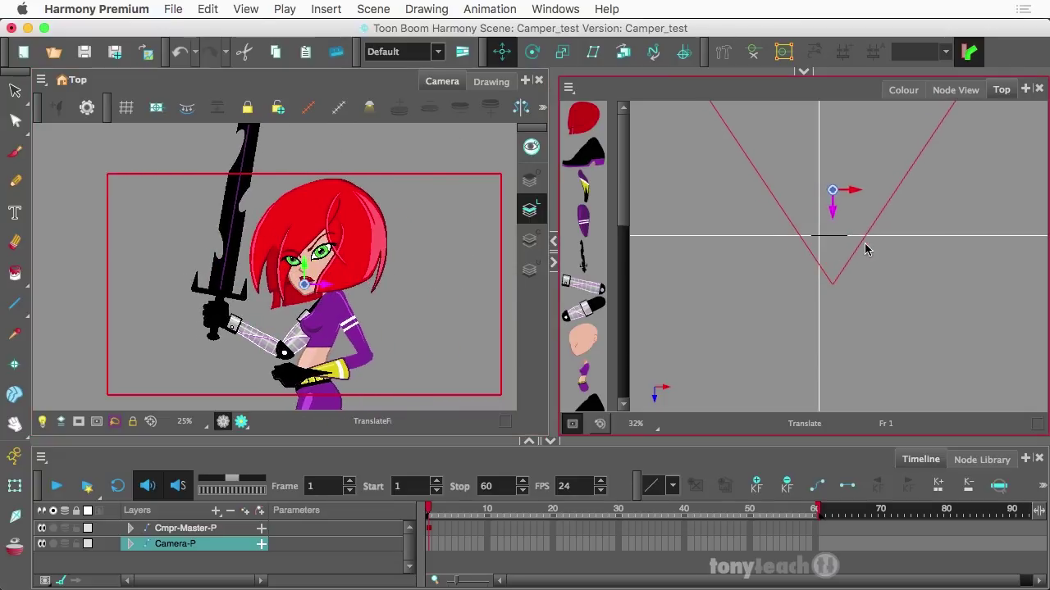
drag(829, 205, 834, 202)
drag(303, 264, 302, 252)
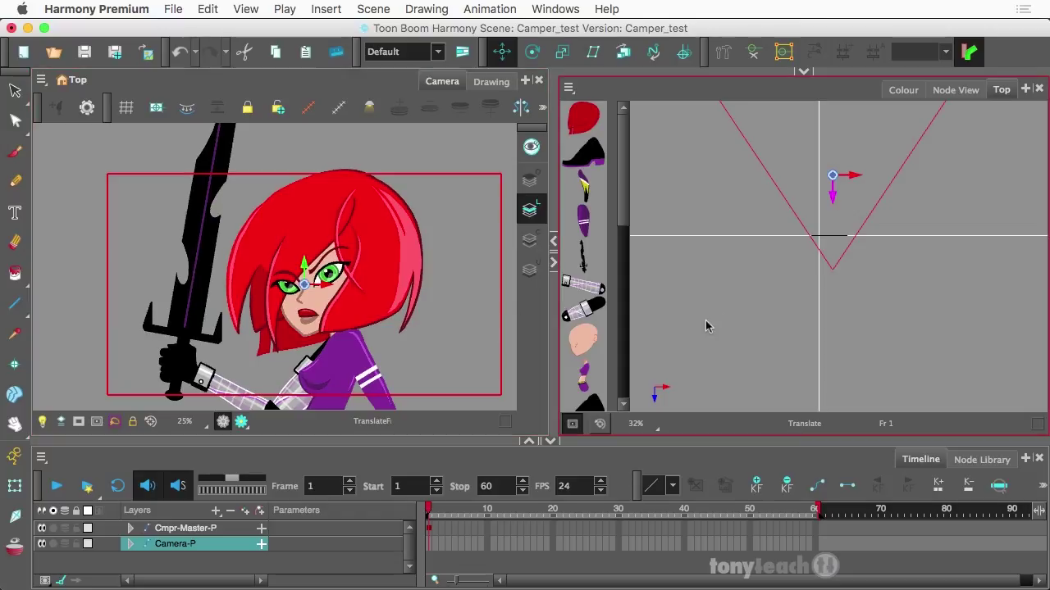
Step: Return to Node View and reveal the Library listing BA_Harmony templates like Cmpr-Master-P.tpl
click(955, 90)
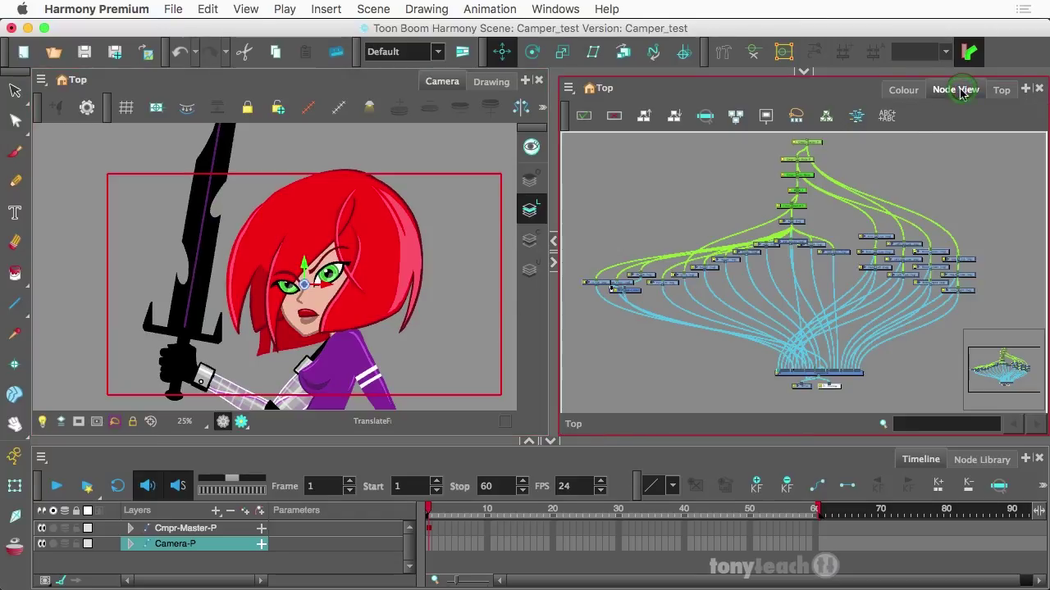
scroll(784, 391, up, 8)
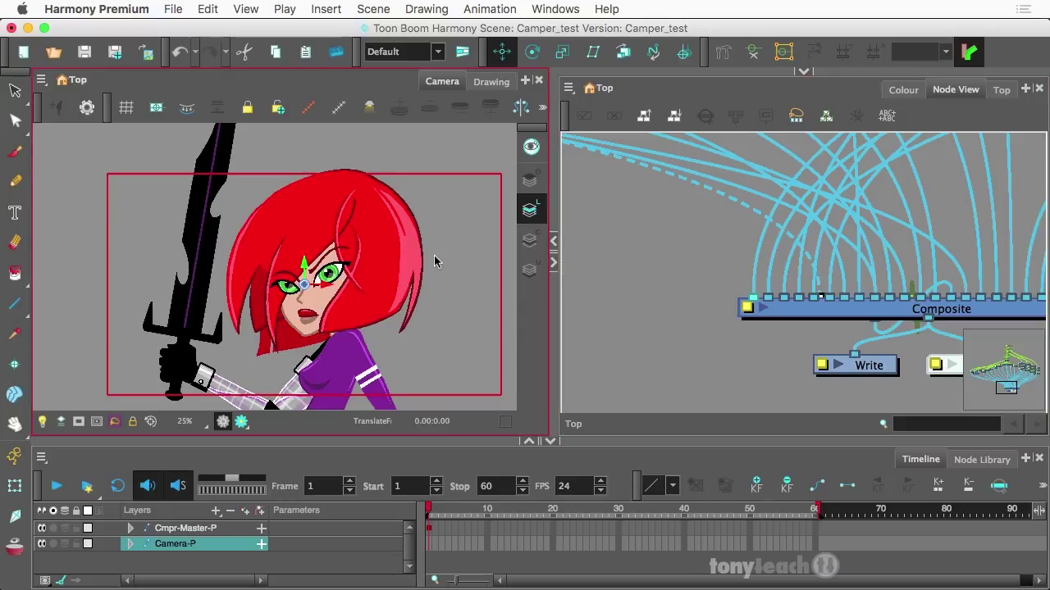
click(804, 74)
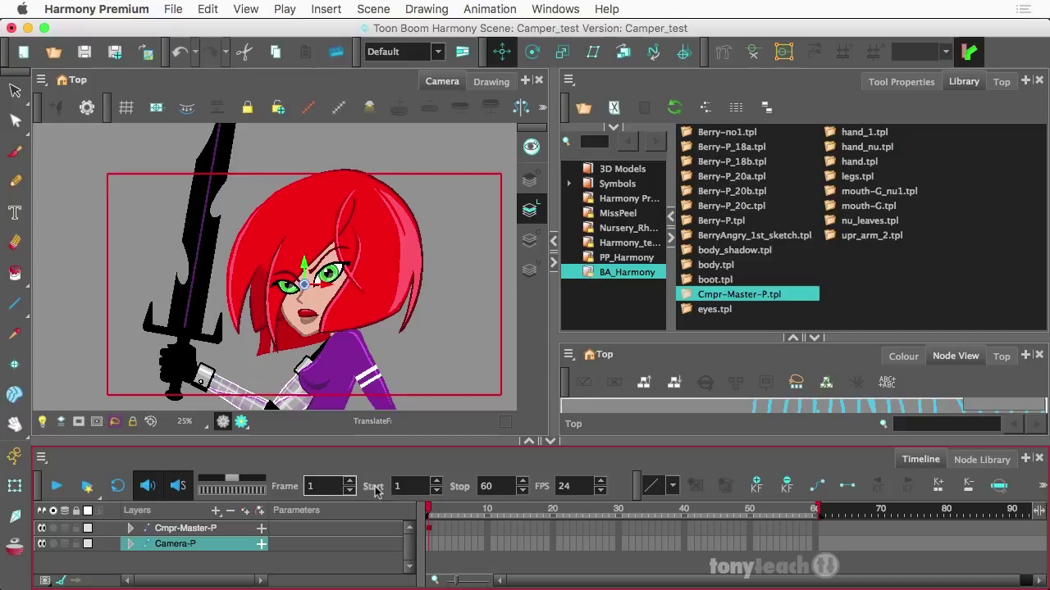
Step: Unlock BA_Harmony with Right To Modify and drag the Cmpr-Master-P layer into it
right_click(594, 273)
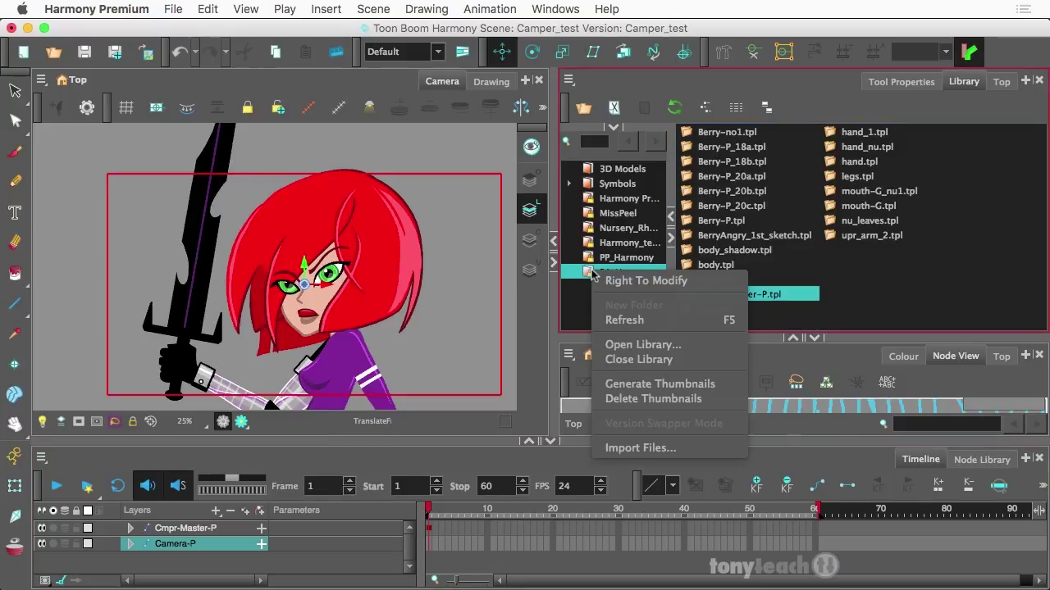
click(641, 281)
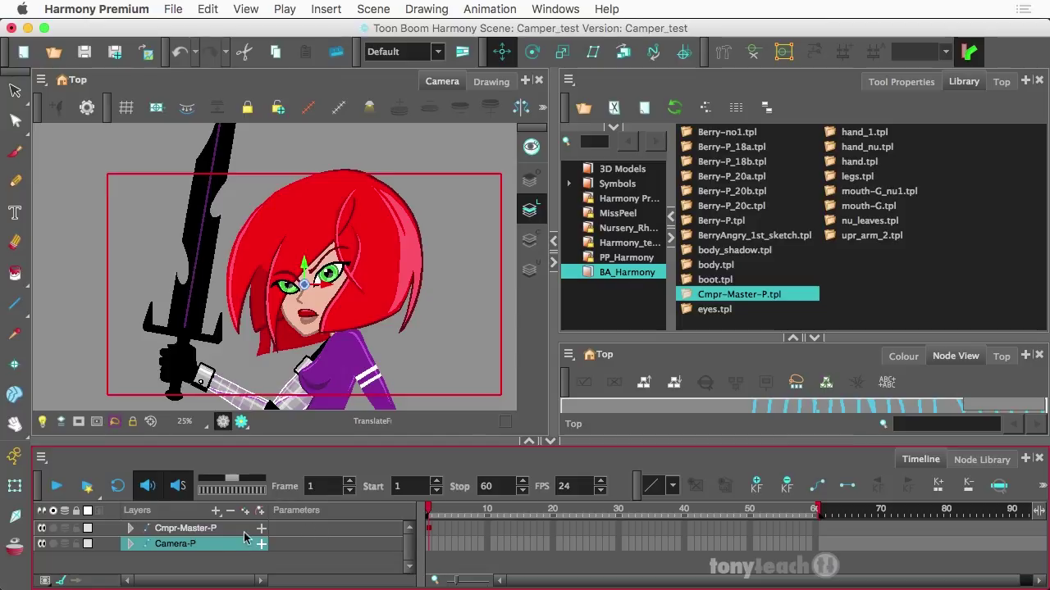
click(431, 528)
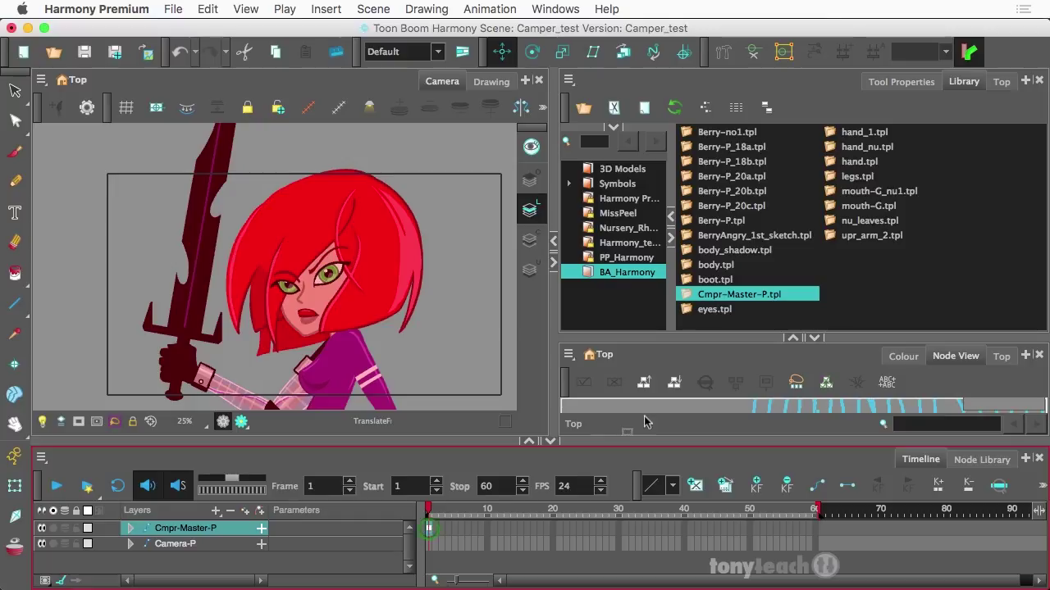
drag(952, 227, 946, 223)
Step: Name the new template Cmpr-Master-print_1 and confirm
click(539, 302)
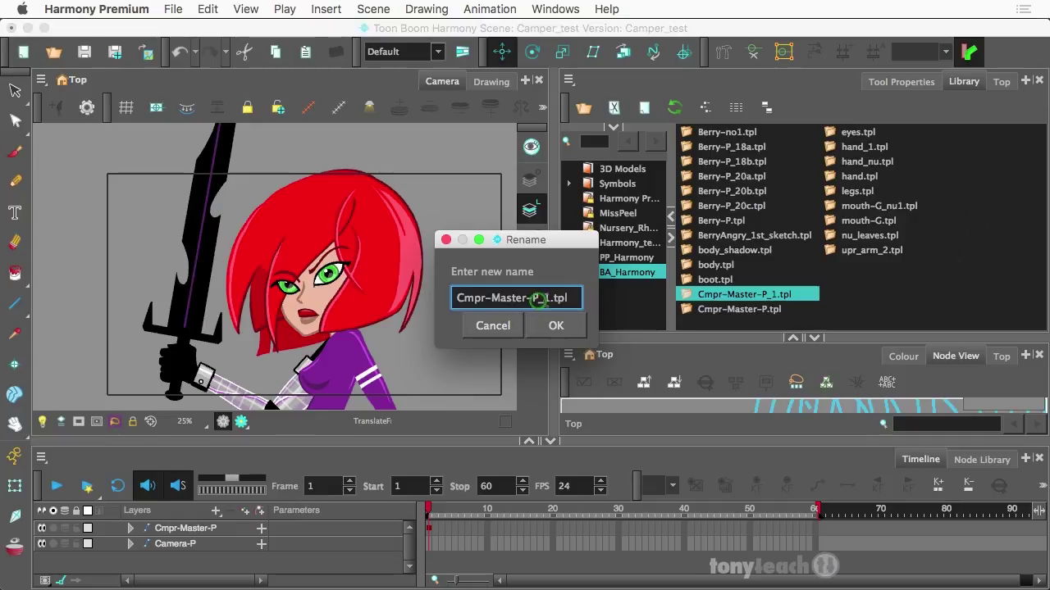
double_click(544, 297)
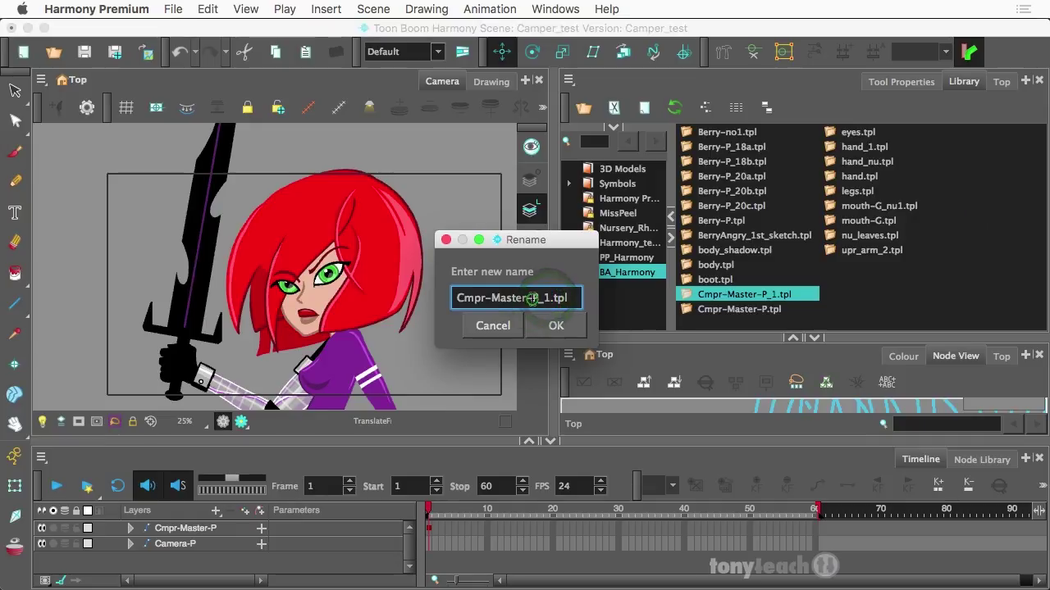
click(533, 299)
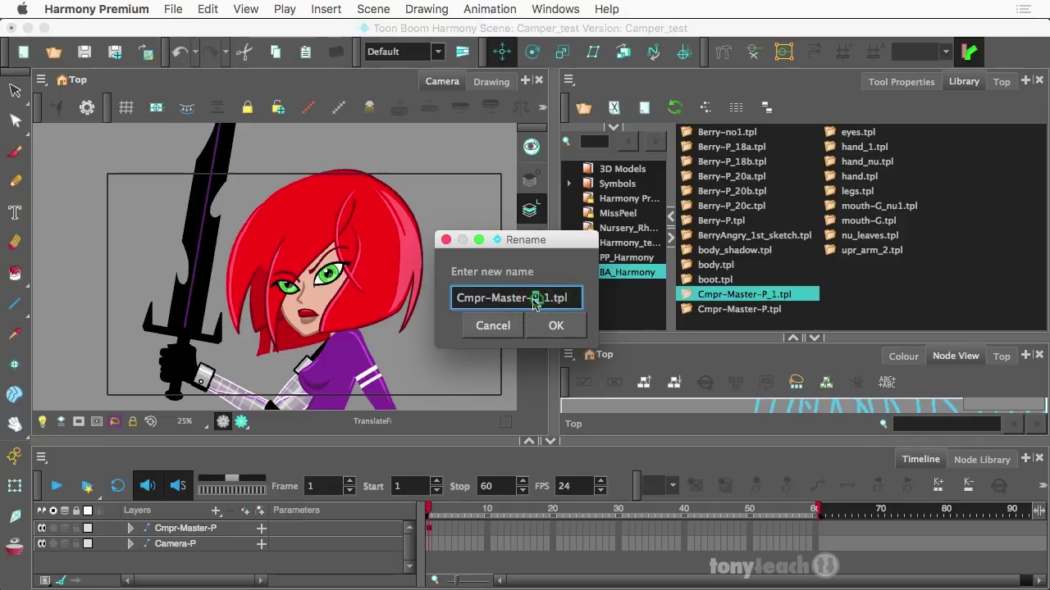
drag(529, 300, 537, 300)
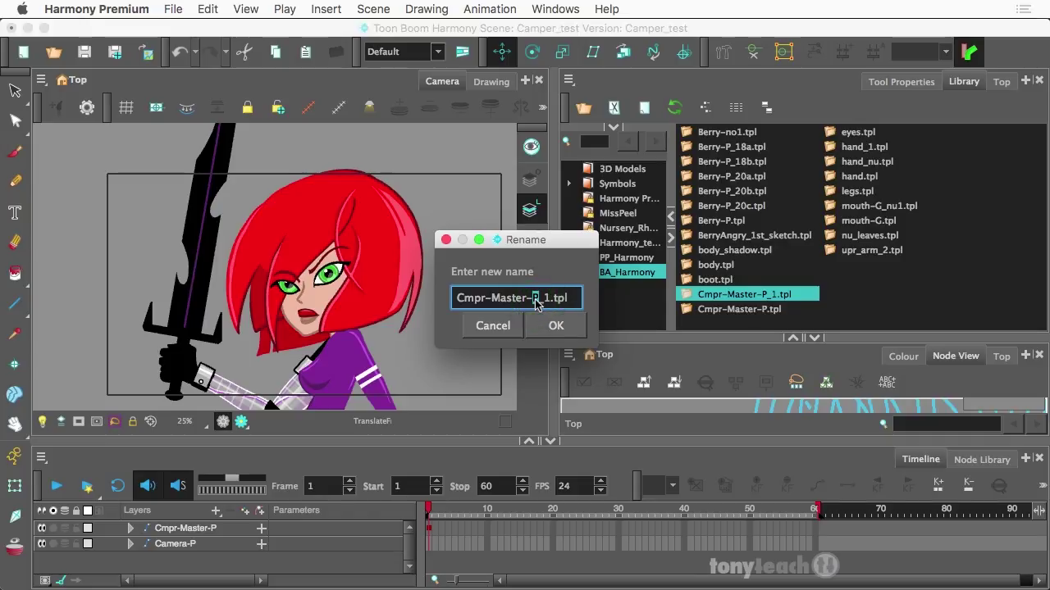
text(print)
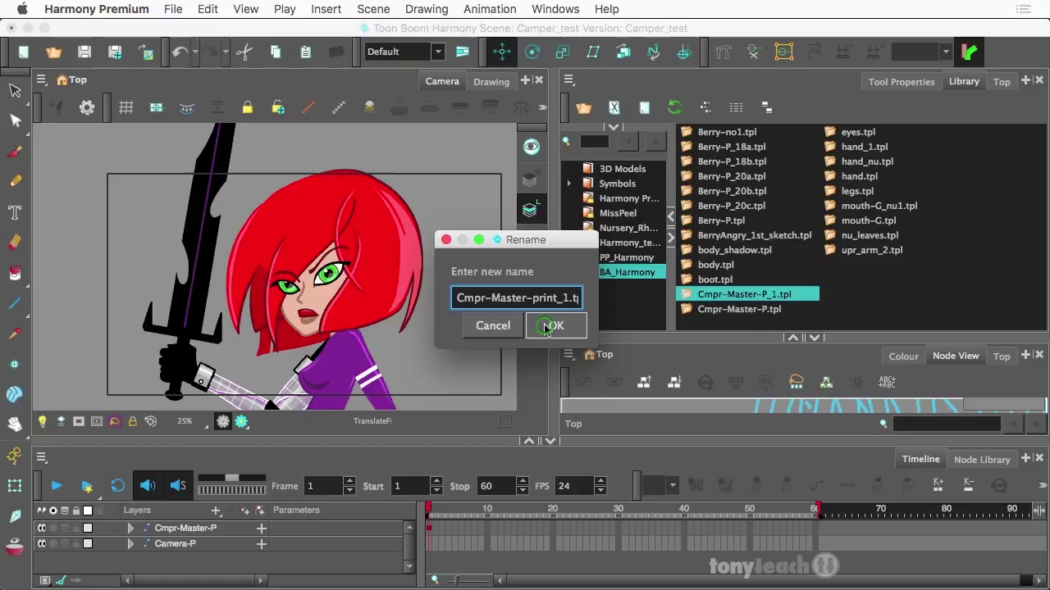
click(554, 325)
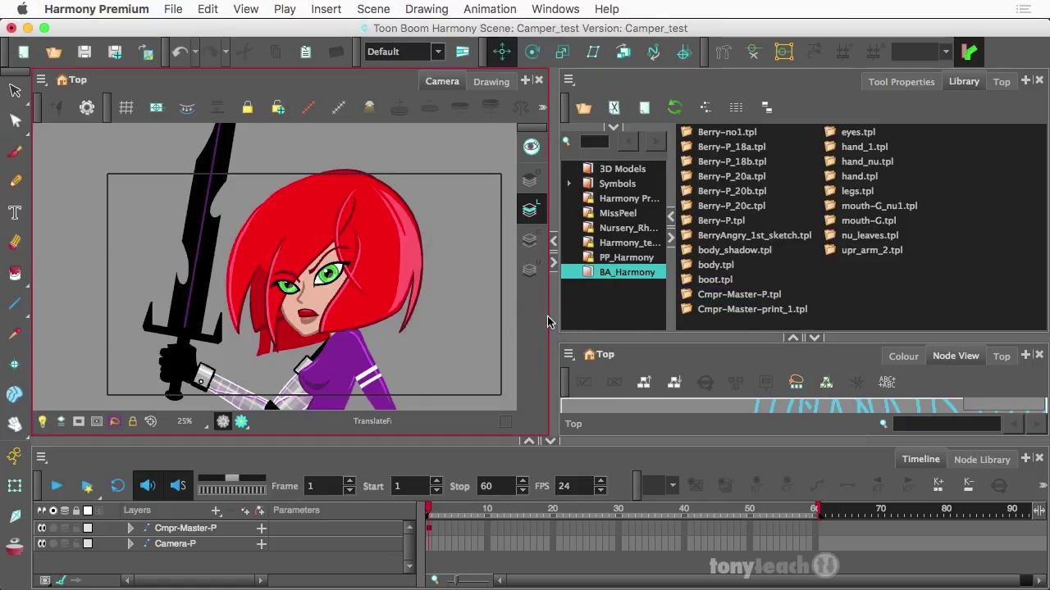
Step: Create a new scene named campertshirt with the Rageon_8058x6000 camera size
click(177, 10)
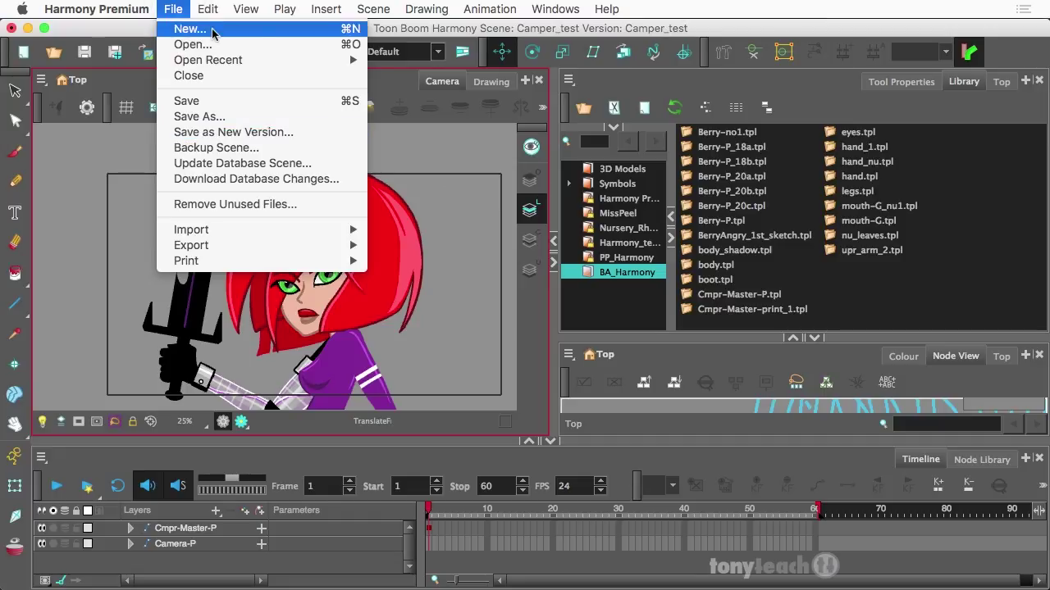
click(184, 28)
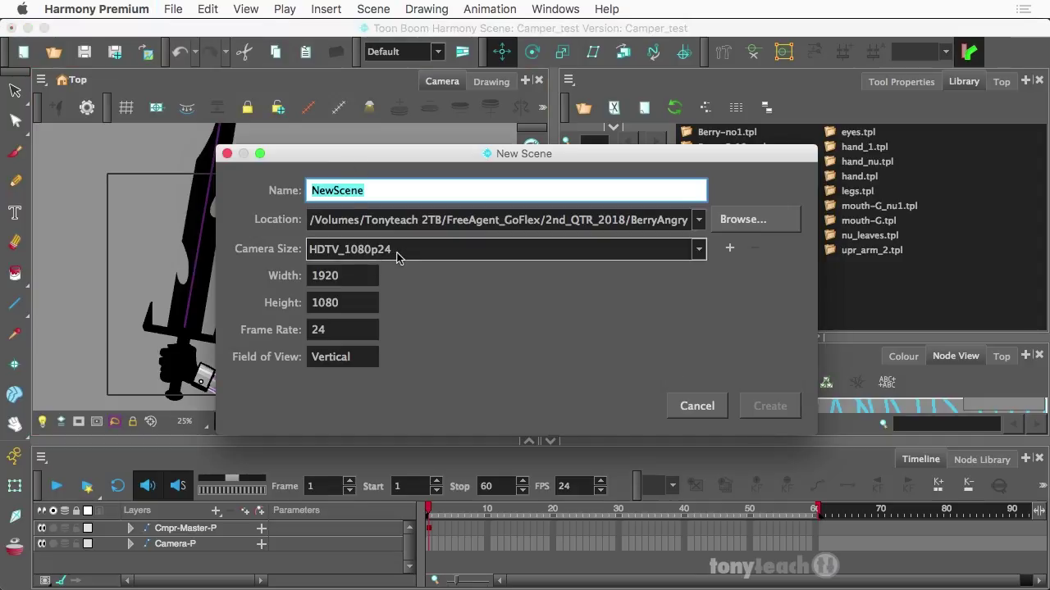
click(386, 251)
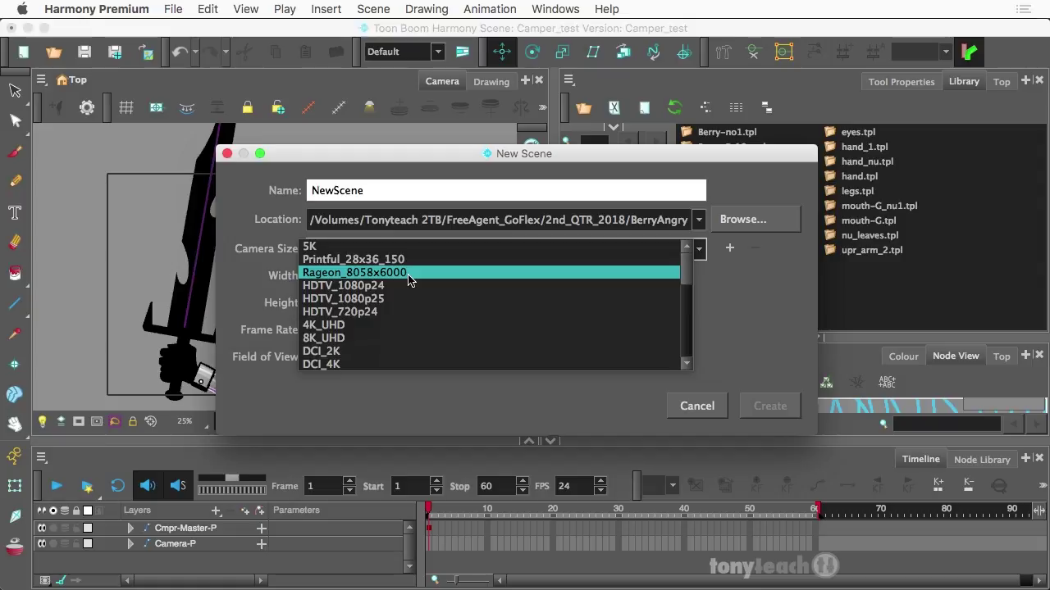
click(408, 273)
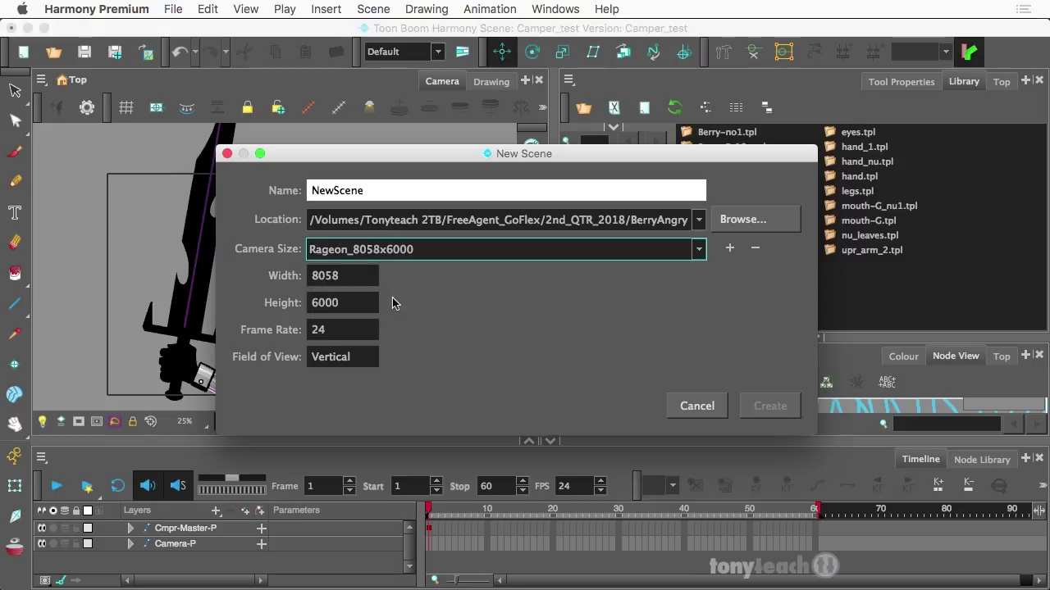
click(368, 189)
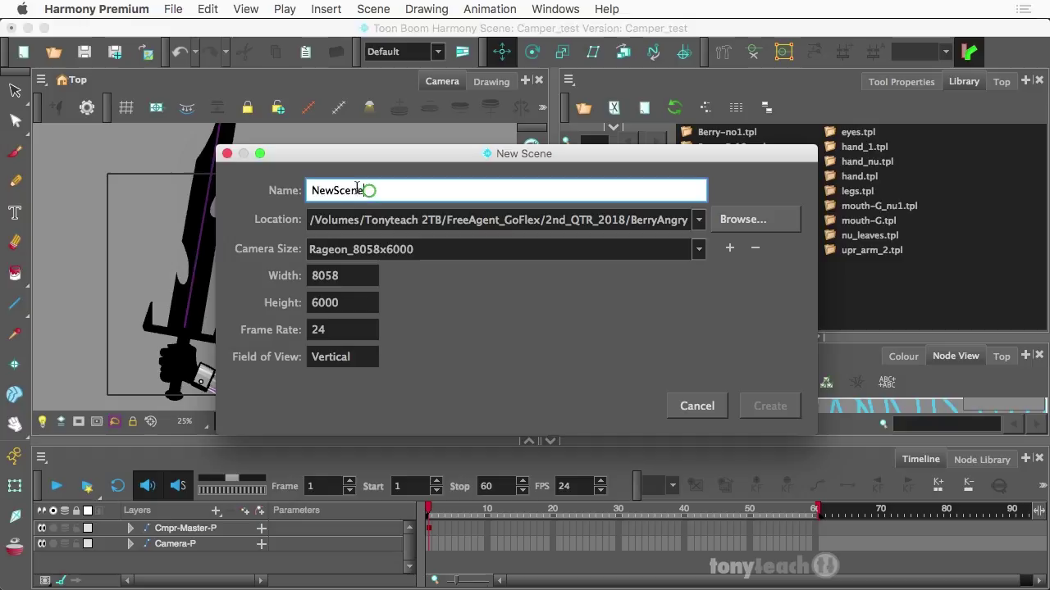
double_click(368, 189)
text(camper)
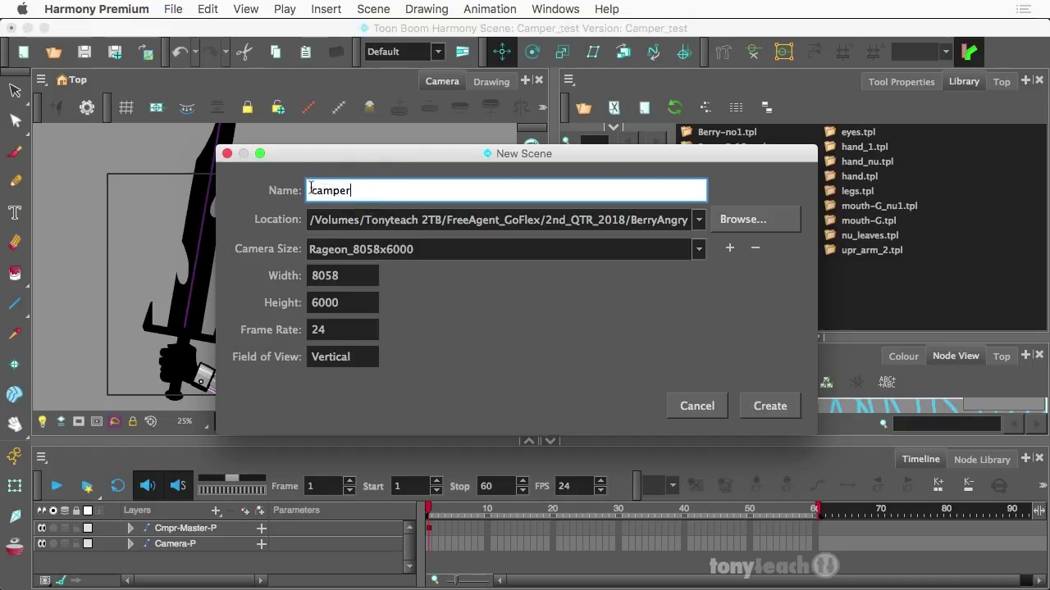
text(tshirt)
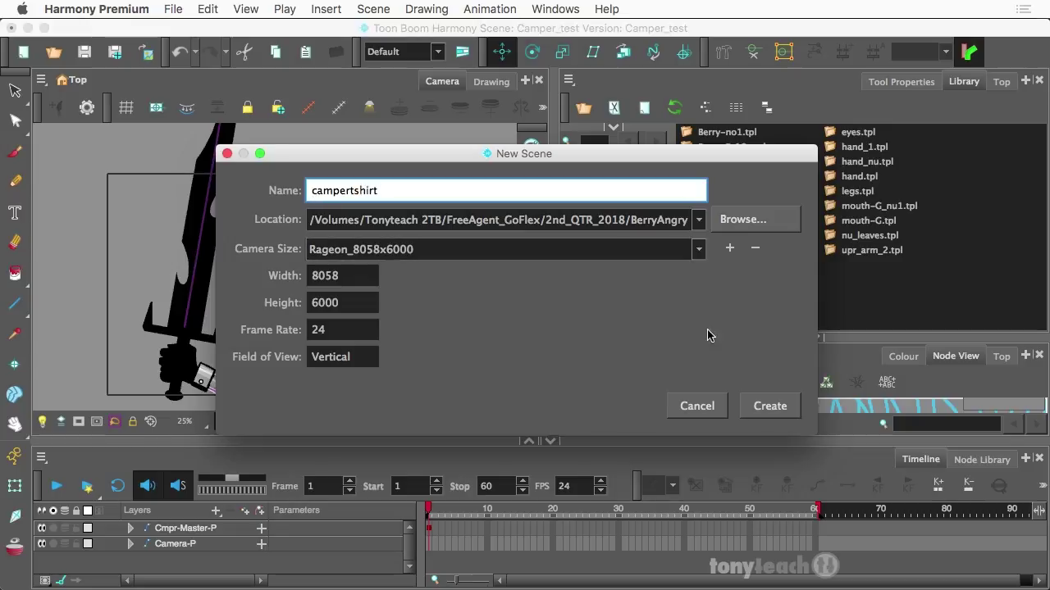
click(760, 408)
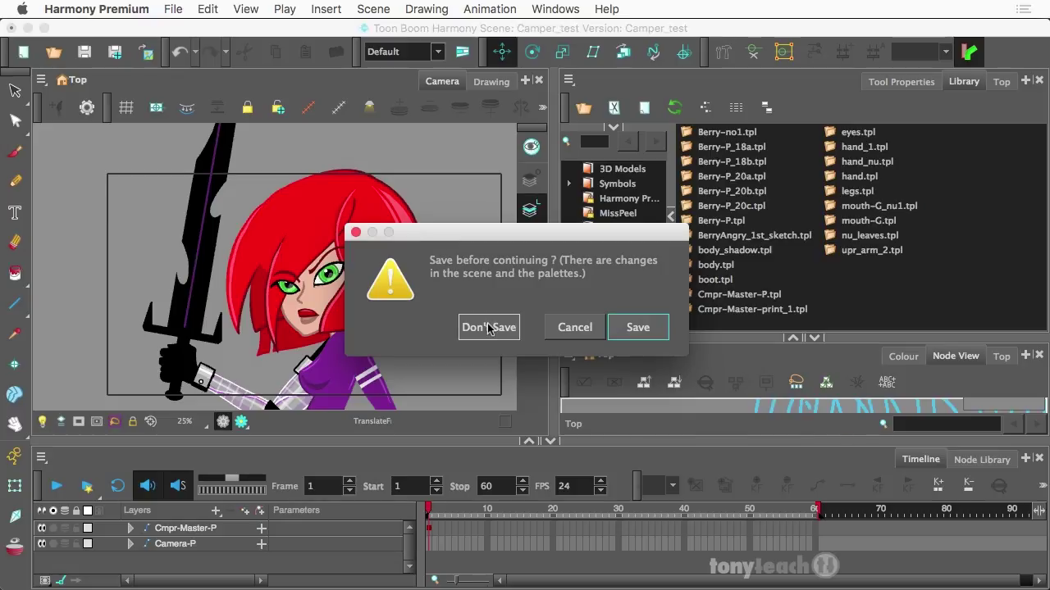
Step: Save the old scene, list the BA_Harmony templates, and delete the default Drawing layer
click(622, 326)
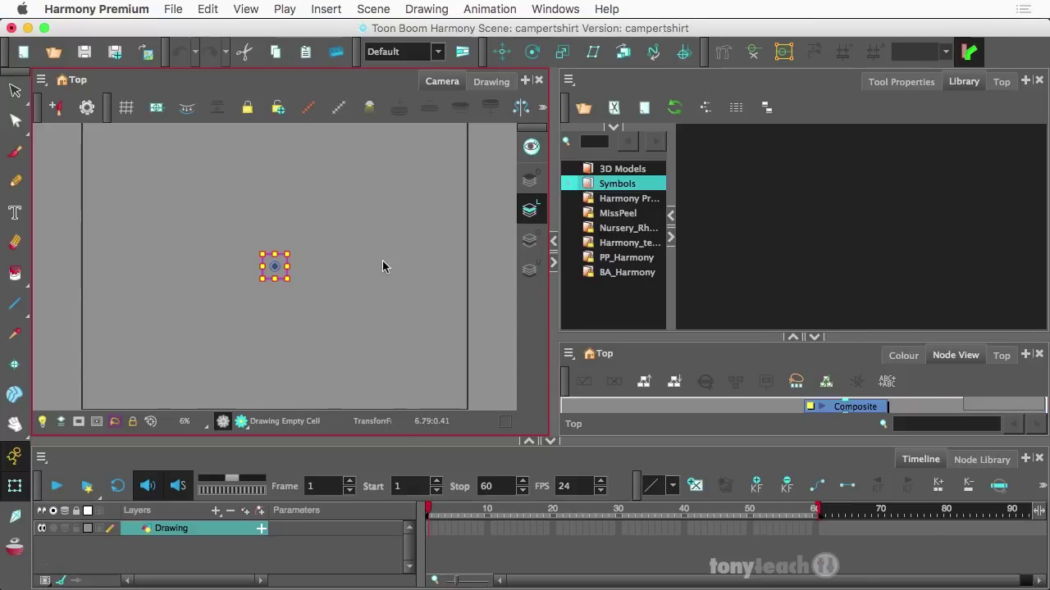
click(594, 273)
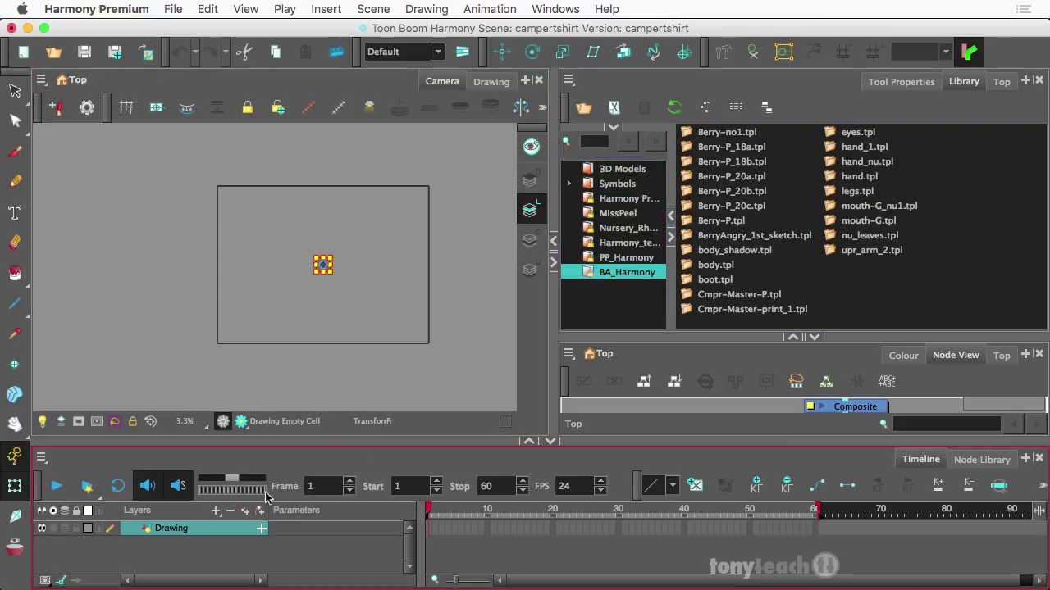
click(231, 512)
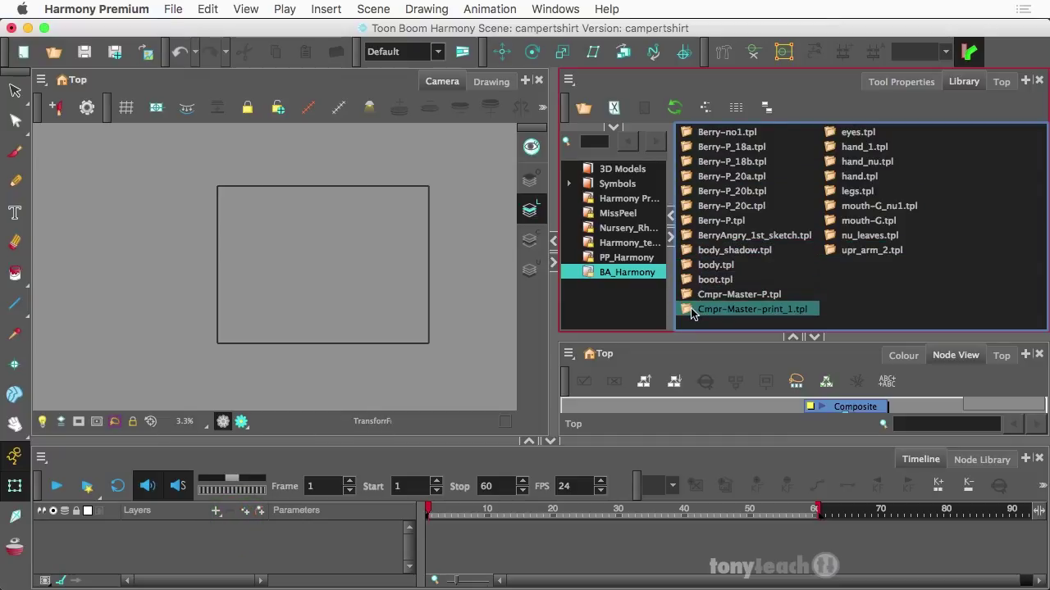
Step: Import Cmpr-Master-print_1.tpl into the Timeline, accepting colour recovery
drag(691, 314, 194, 532)
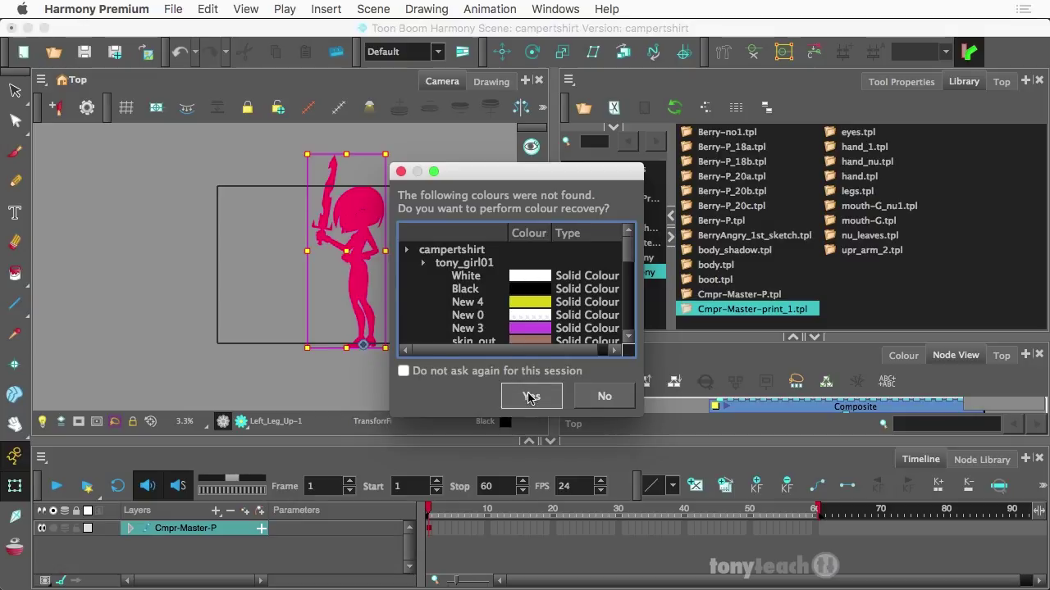
click(529, 397)
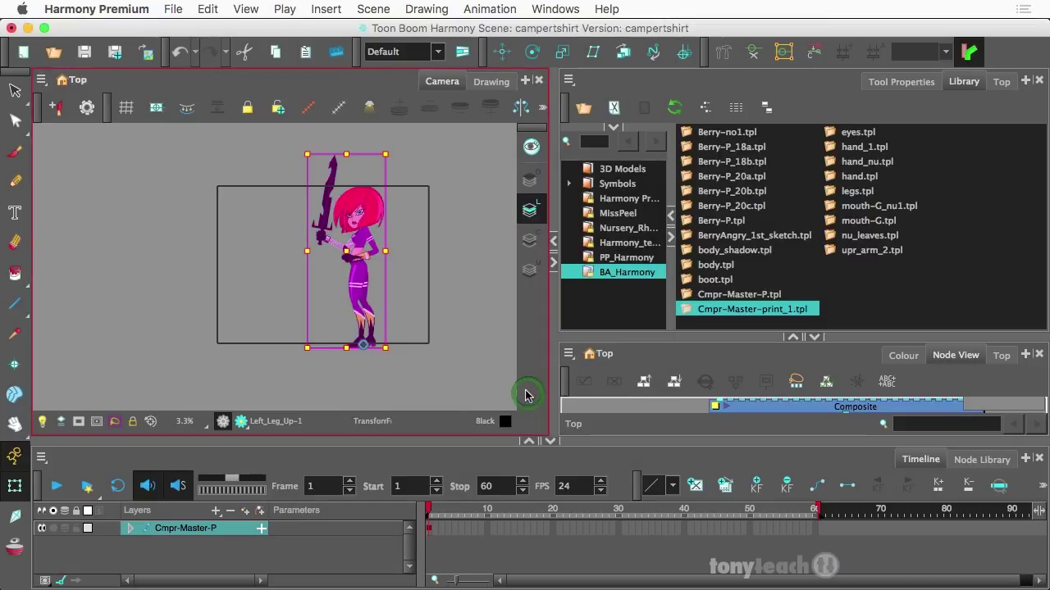
click(447, 200)
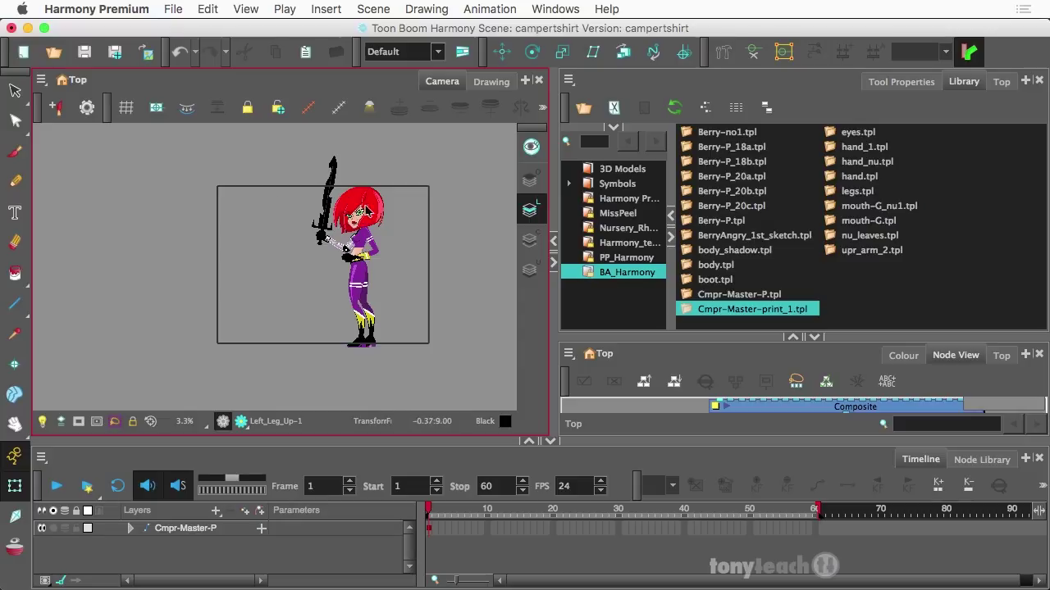
scroll(394, 244, up, 2)
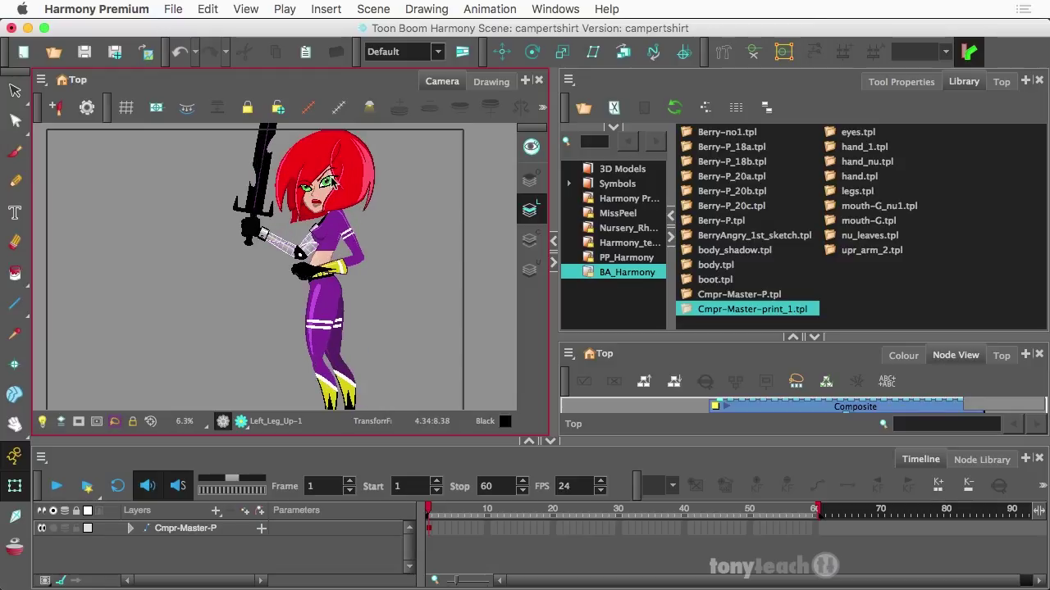
scroll(334, 184, down, 2)
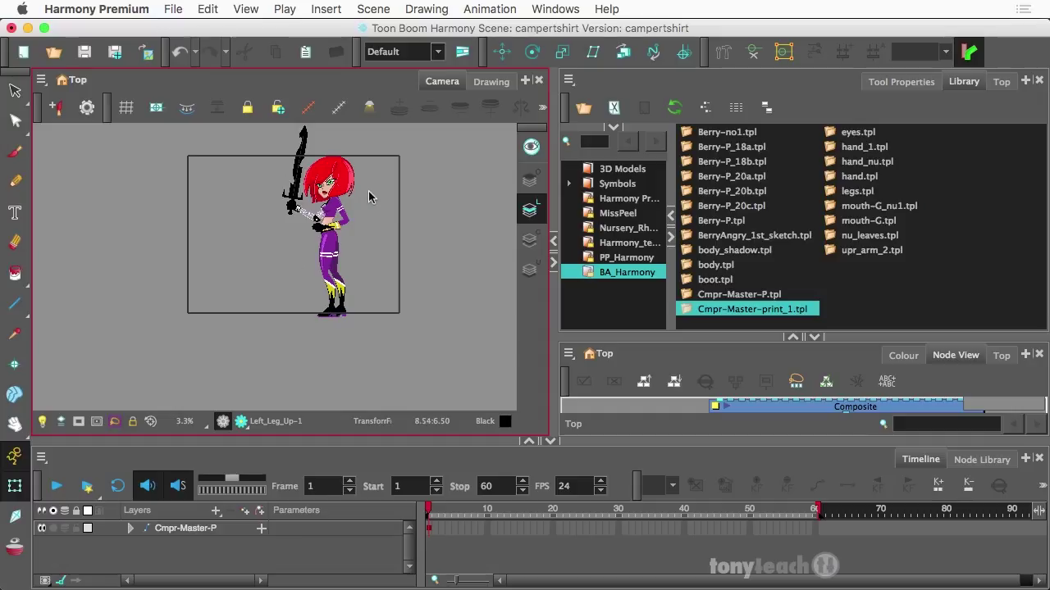
Step: Remove the imported Cmpr-Master-P layer from the scene
click(440, 217)
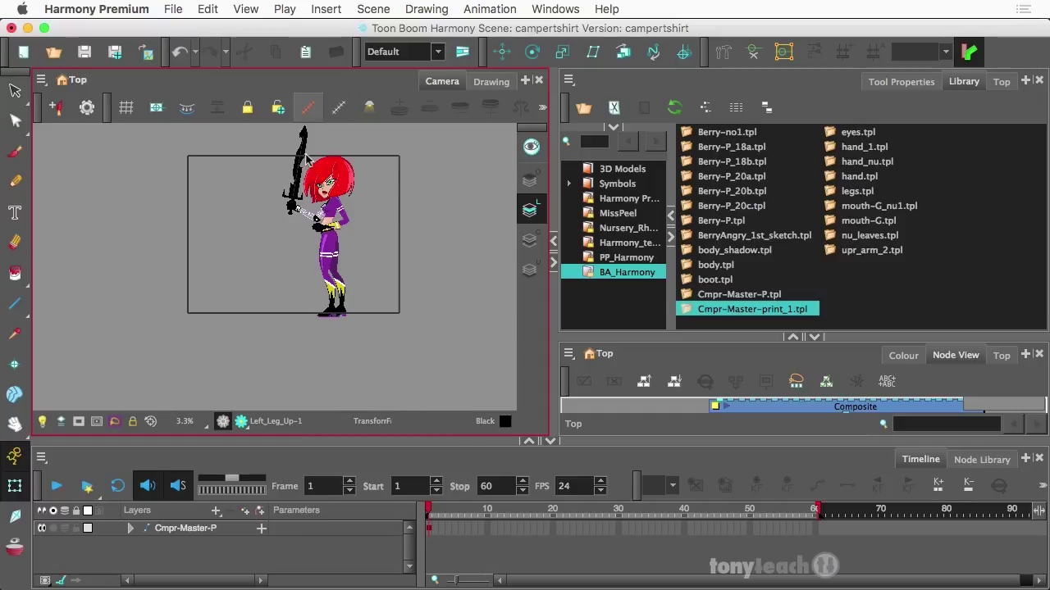
click(261, 490)
key(super+z)
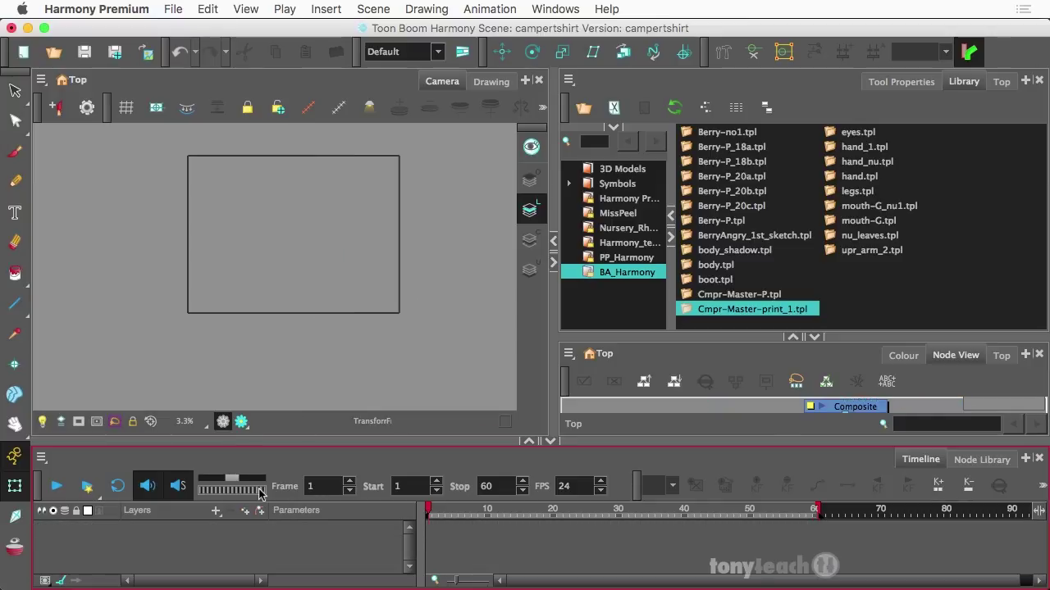
Step: Open the recent scene.xstage stored in Cmpr-Master-P.tpl
click(161, 159)
click(173, 9)
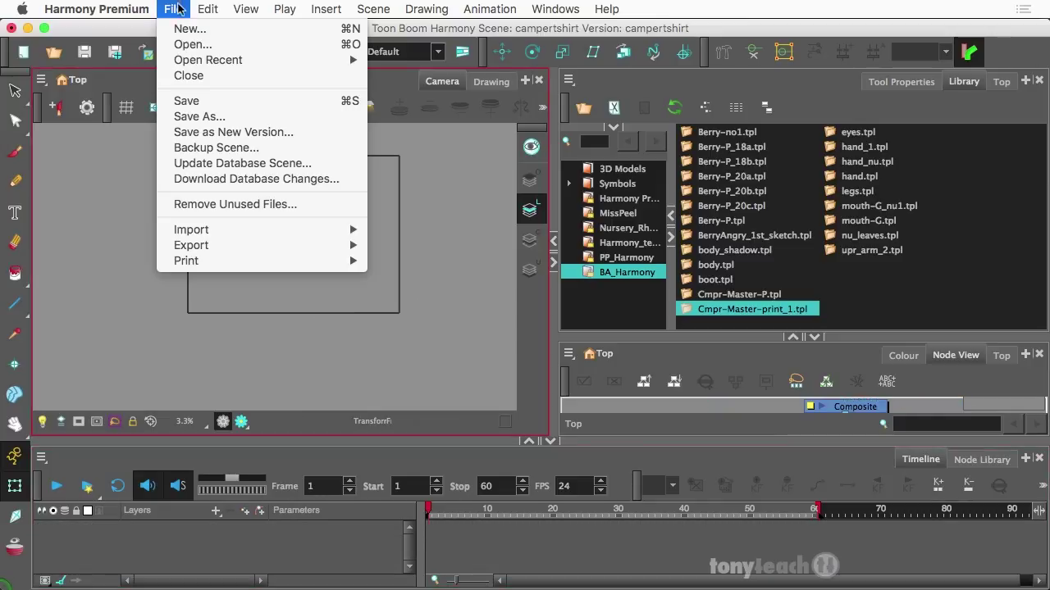
mouse_move(223, 62)
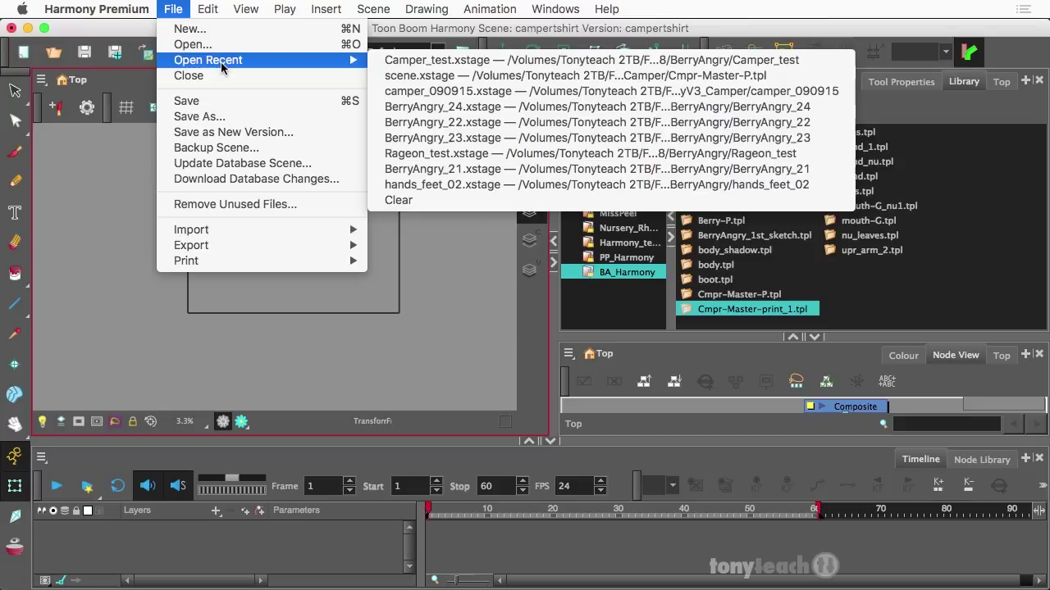
click(455, 76)
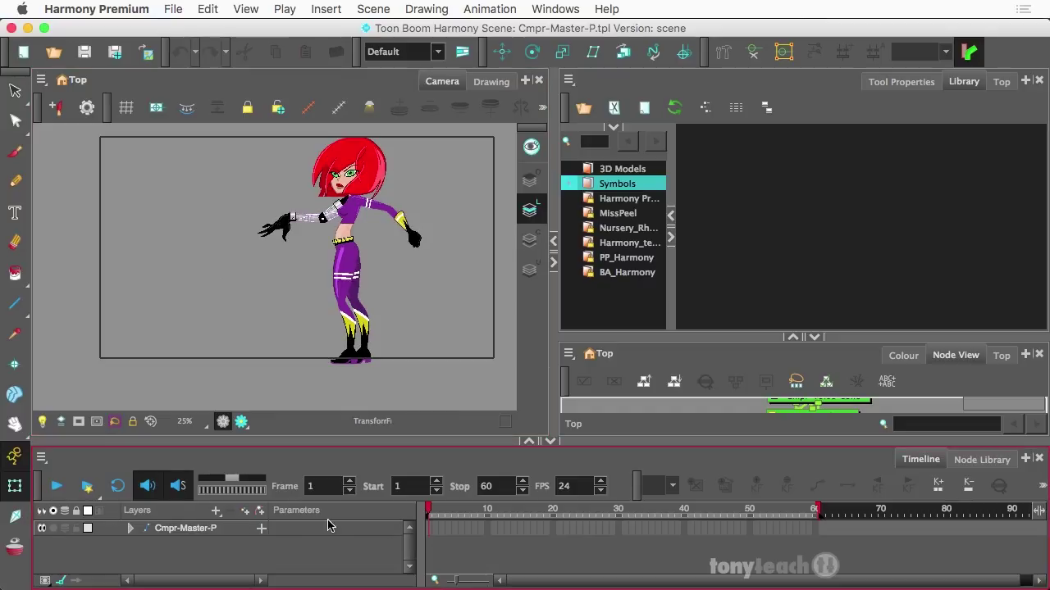
Step: Move and scale up the Cmpr-Master-P character with the Transform tool until her head fills the frame
click(428, 530)
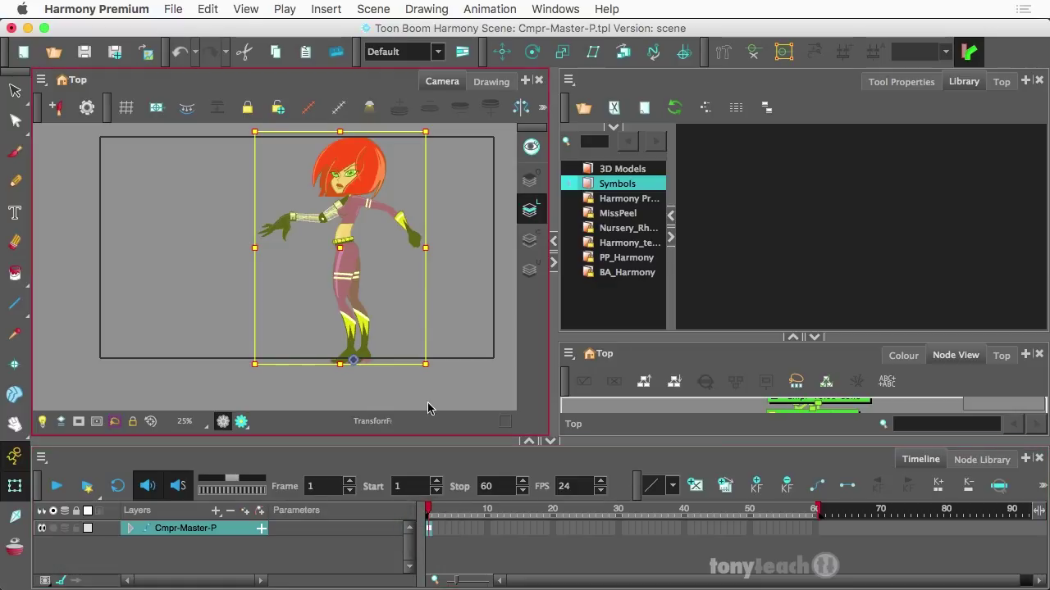
scroll(347, 203, down, 3)
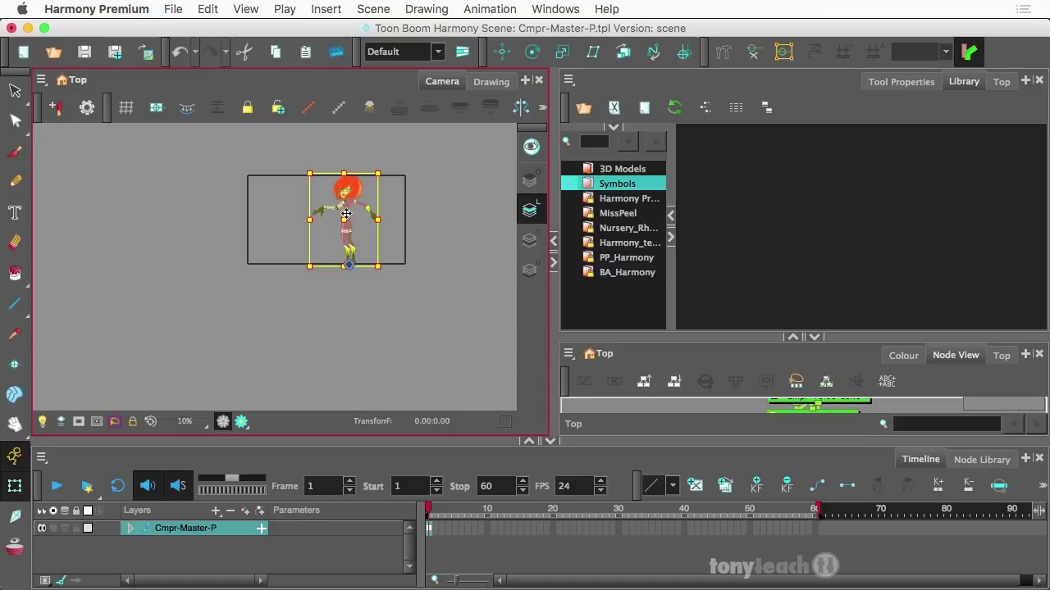
drag(346, 213, 311, 268)
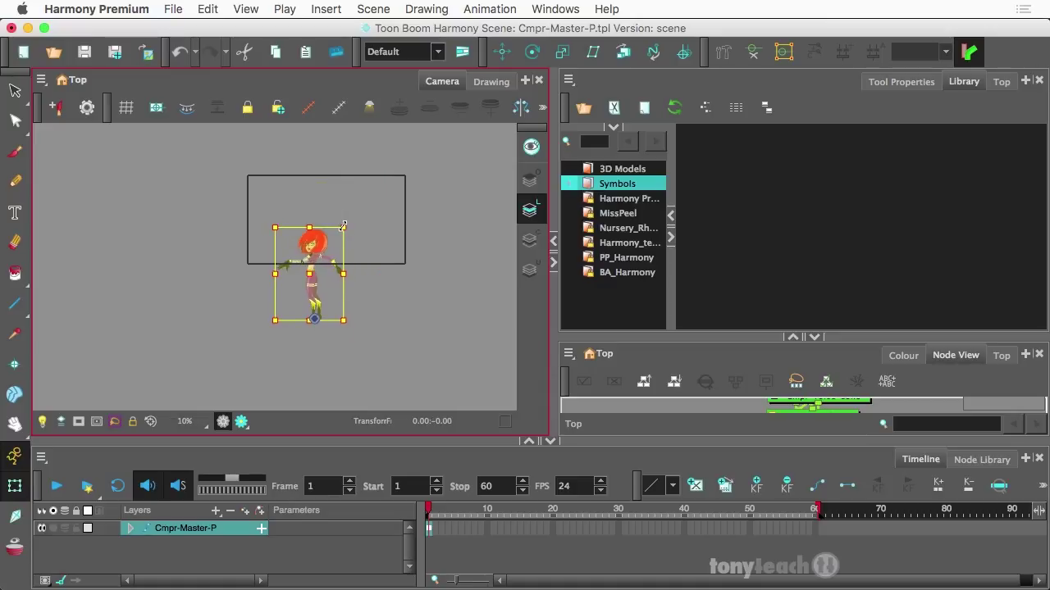
drag(343, 226, 479, 139)
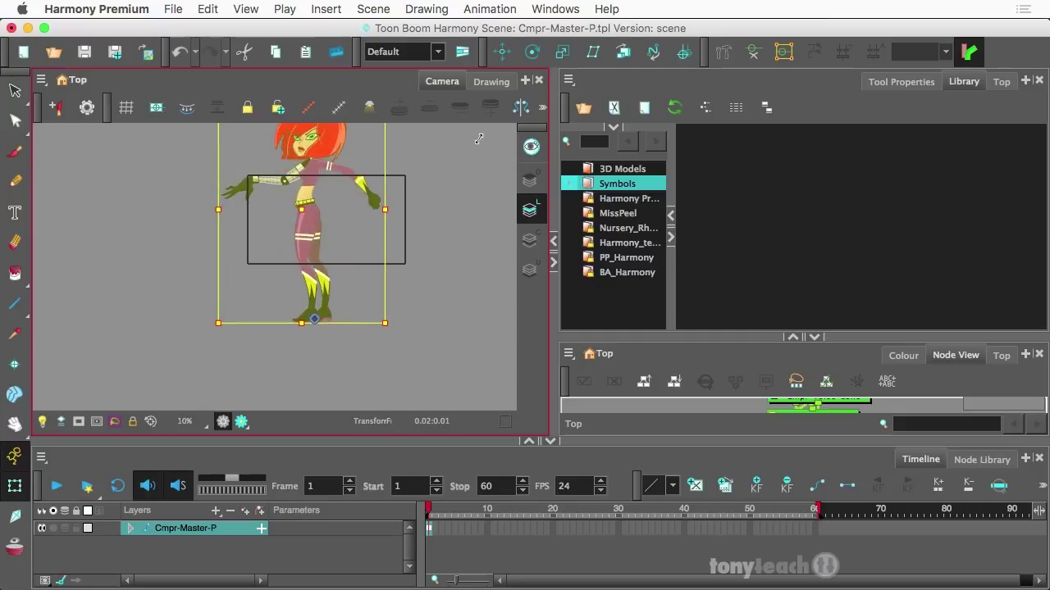
drag(303, 198, 324, 275)
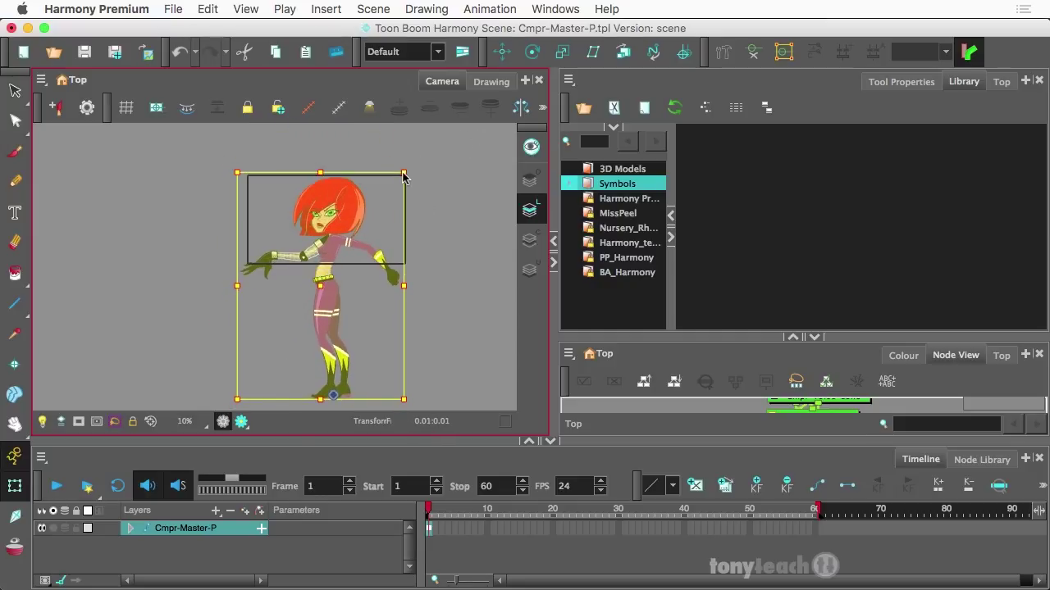
drag(403, 174, 411, 150)
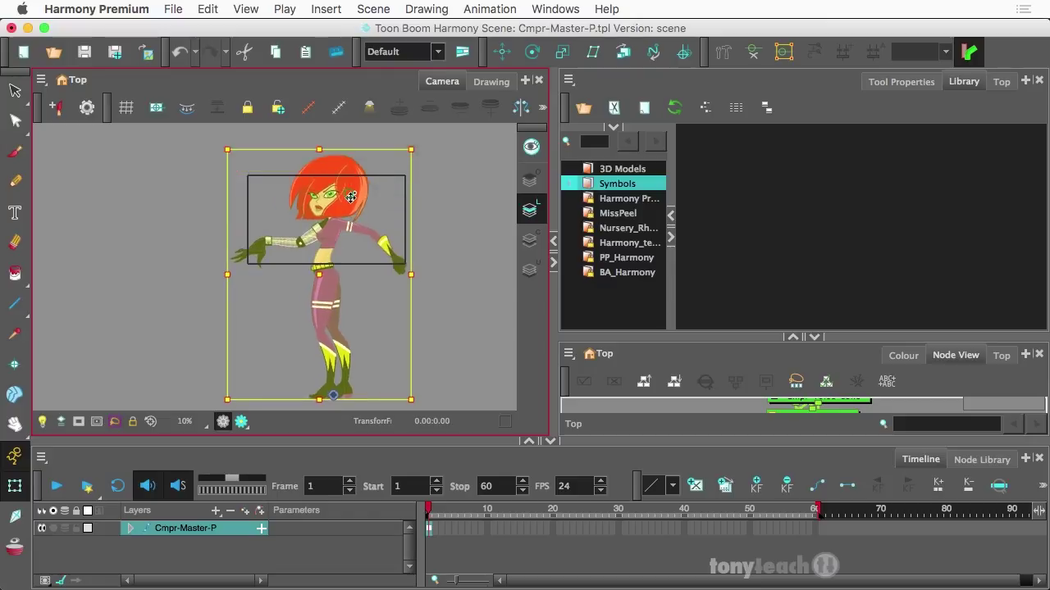
Step: Rotate the left arm down and bend the robot forearm up at the elbow
click(440, 215)
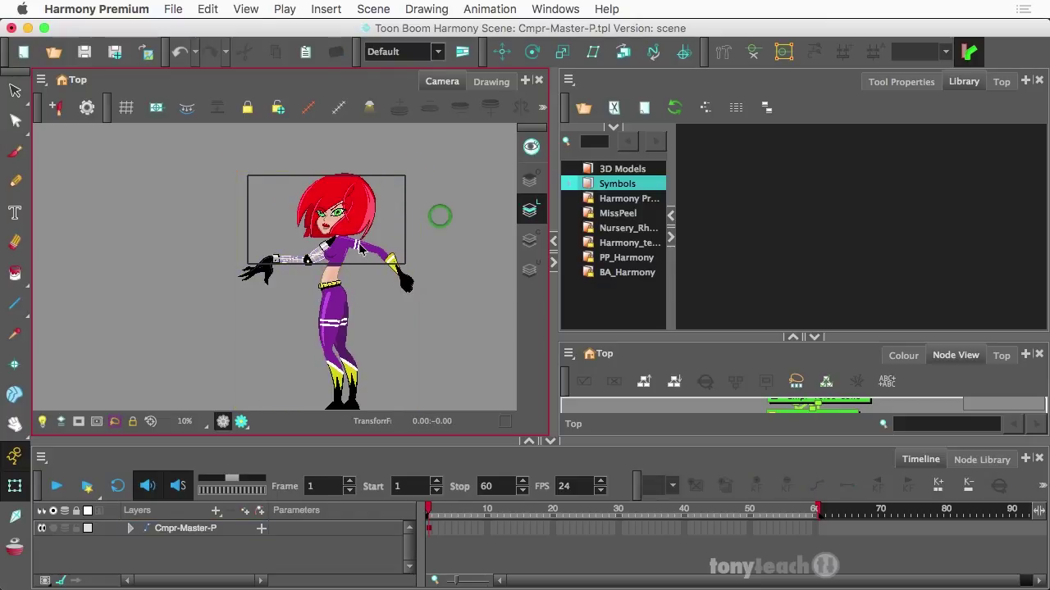
click(361, 249)
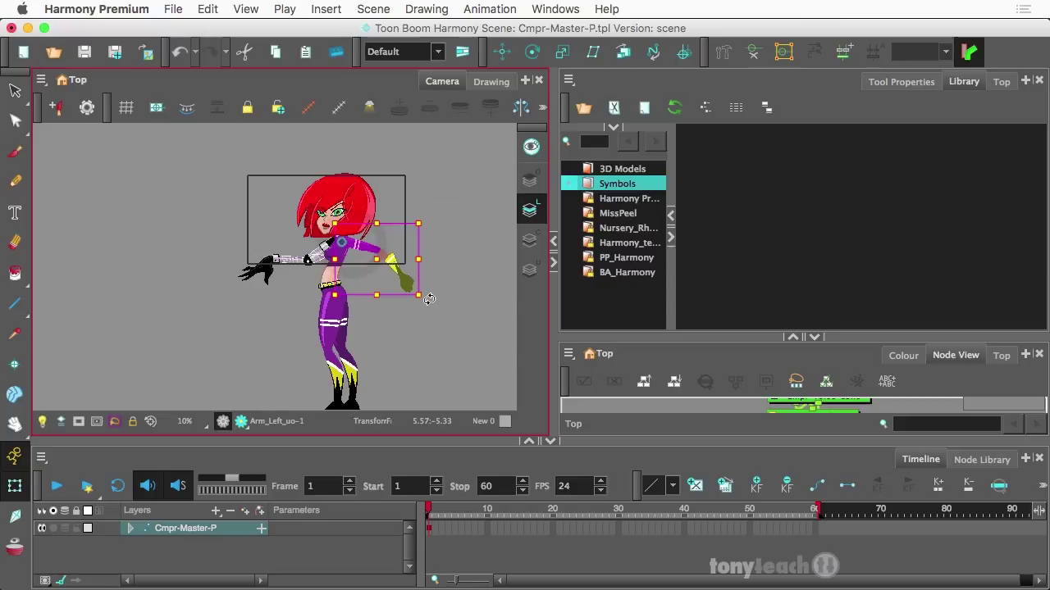
drag(429, 299, 271, 310)
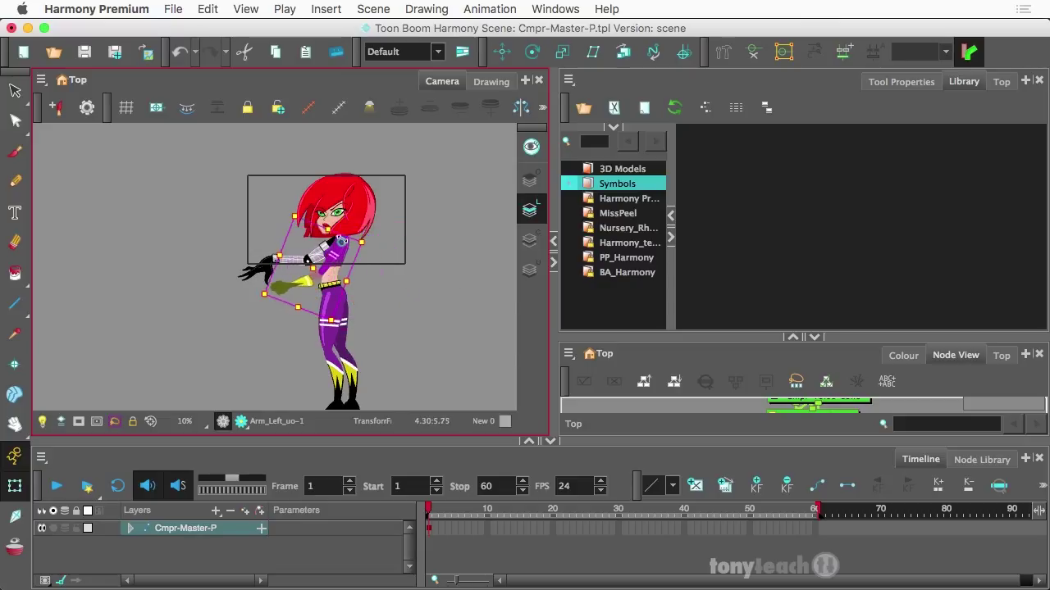
scroll(337, 254, up, 3)
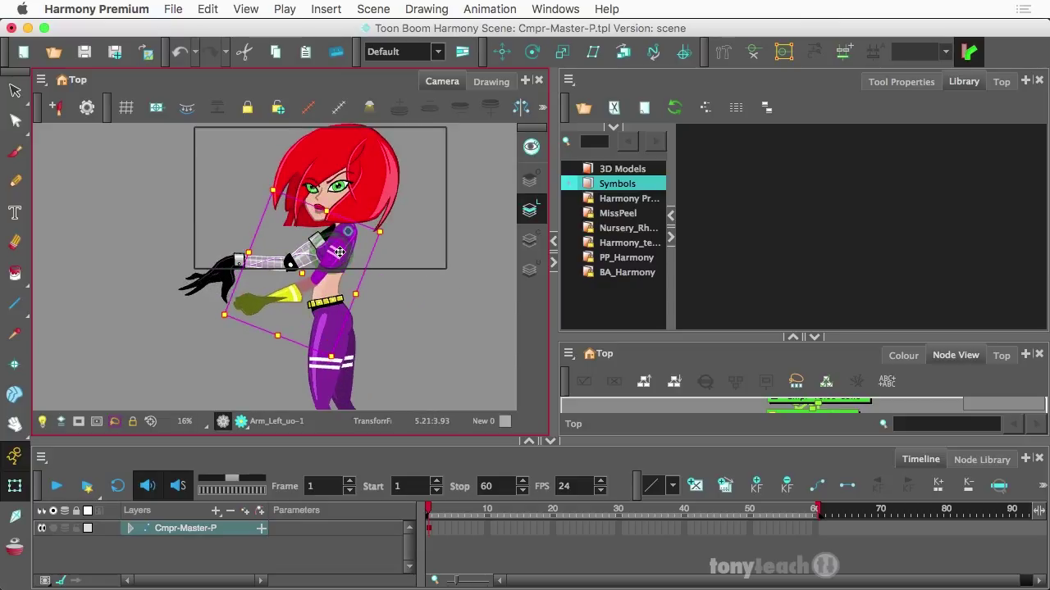
click(259, 260)
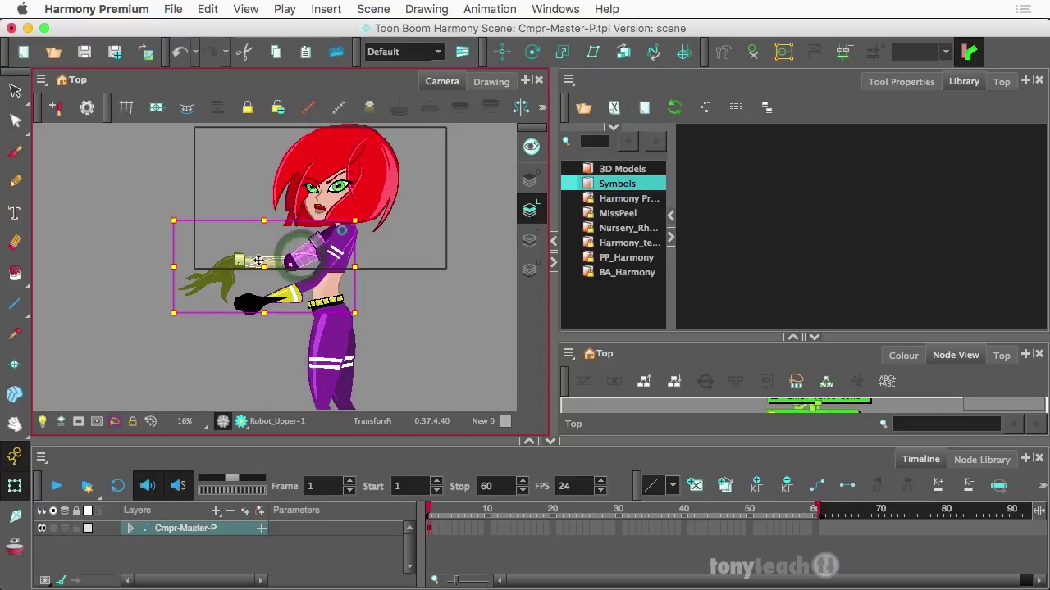
click(288, 261)
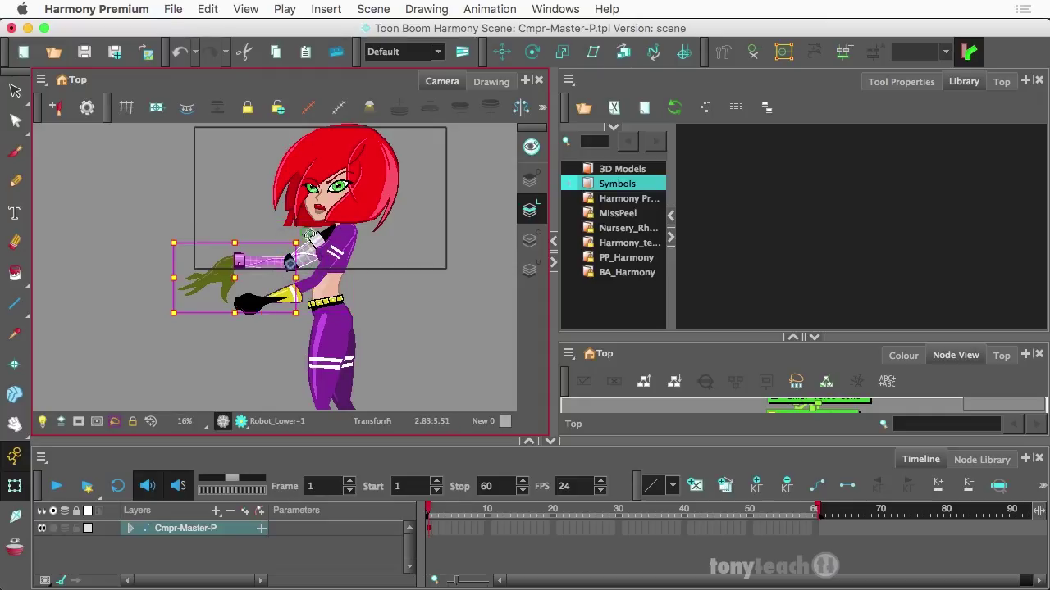
drag(254, 261, 285, 226)
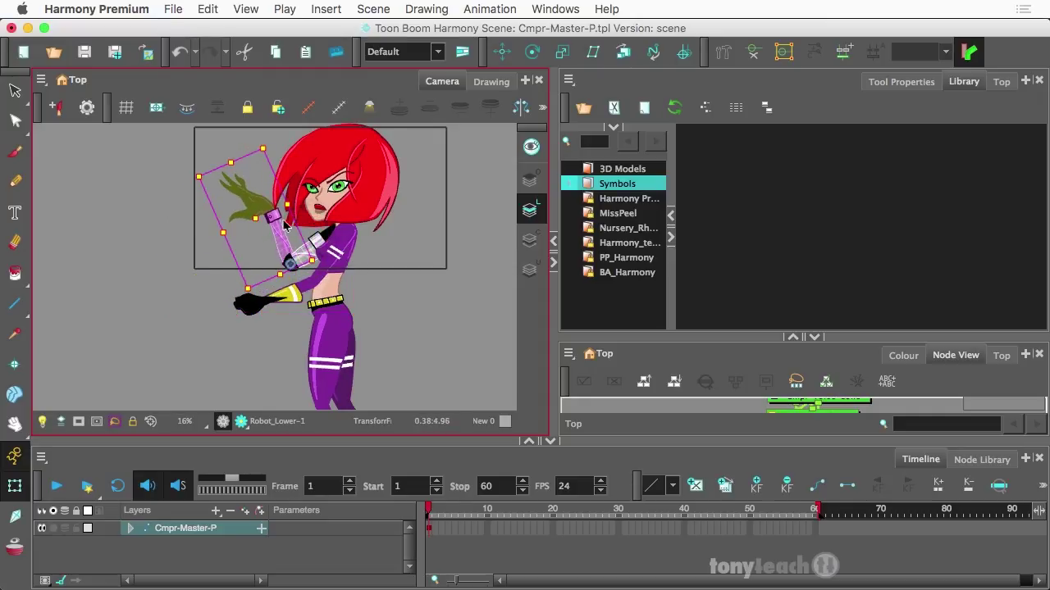
Step: Switch the Hand_glow part to drawing 11
key(b)
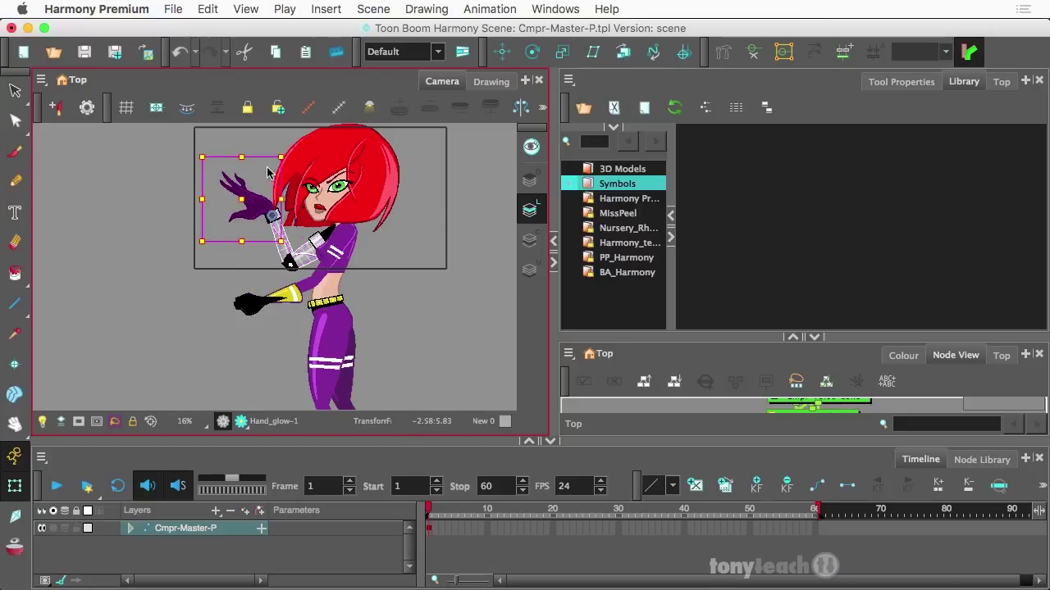
key(equal)
key(equal)
key(equal)
key(equal)
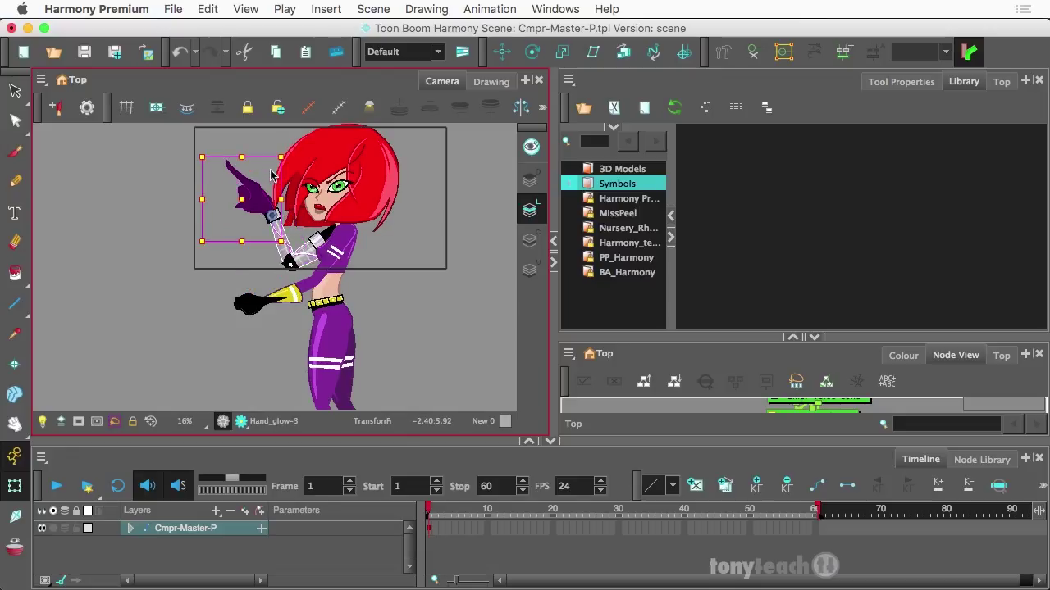
key(equal)
key(equal)
key(equal)
key(equal)
key(equal)
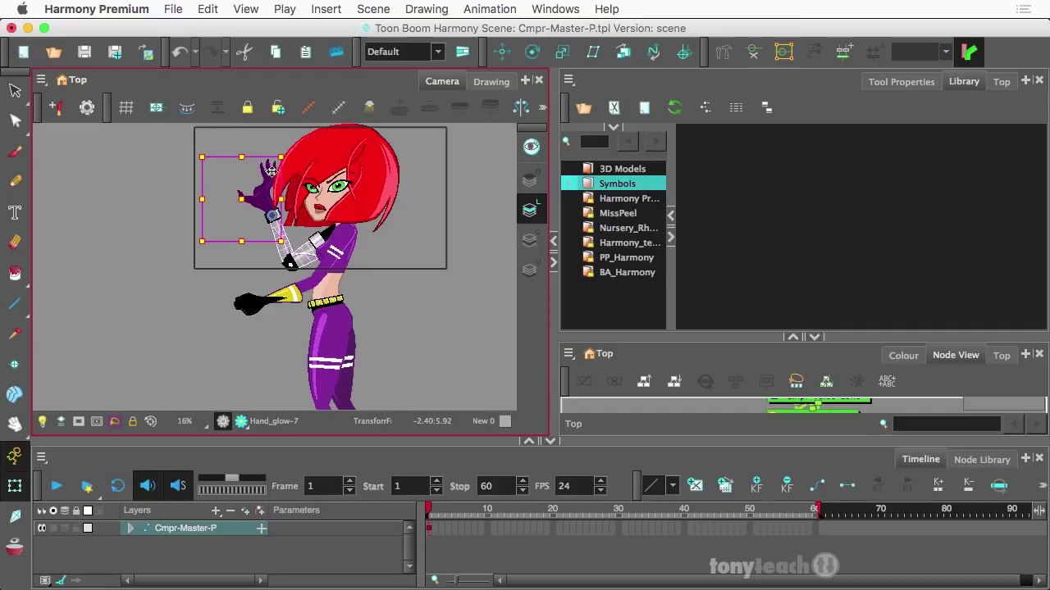
key(equal)
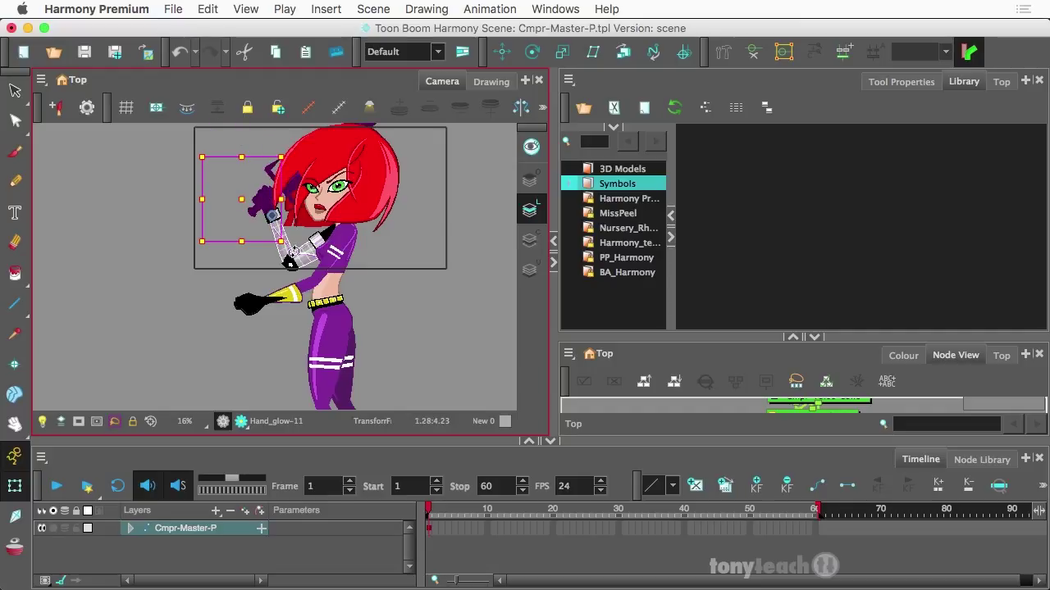
Step: Rotate the robot arm so the sword rises beside her head, then zoom out
click(286, 259)
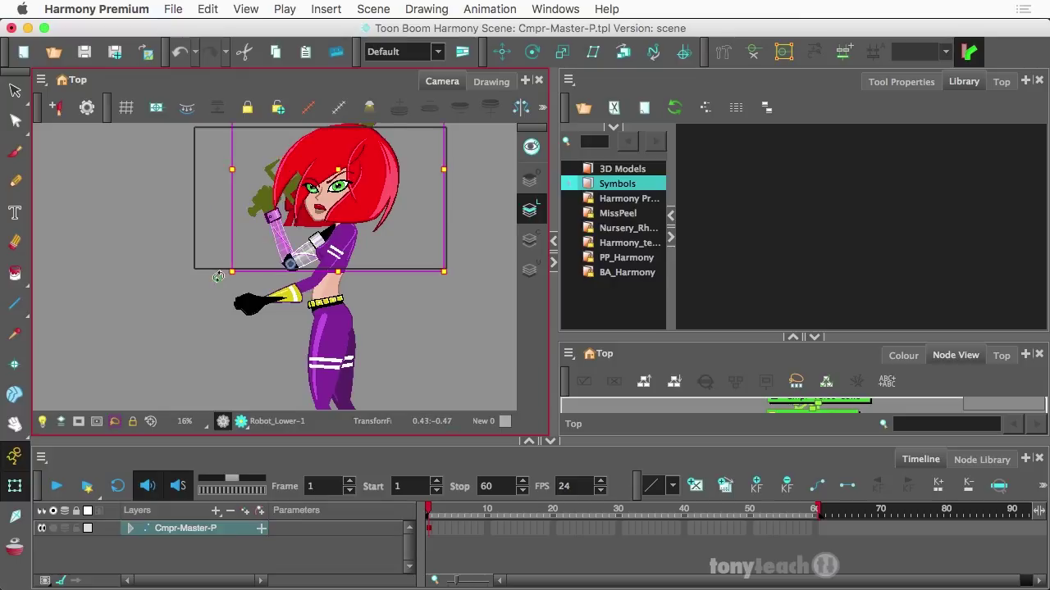
drag(218, 276, 206, 341)
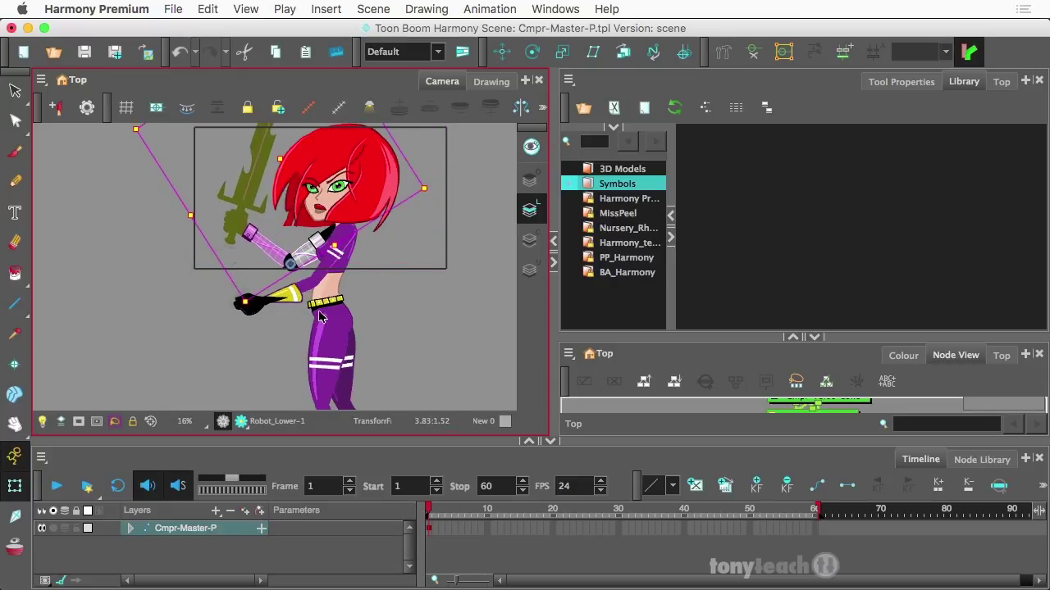
click(391, 312)
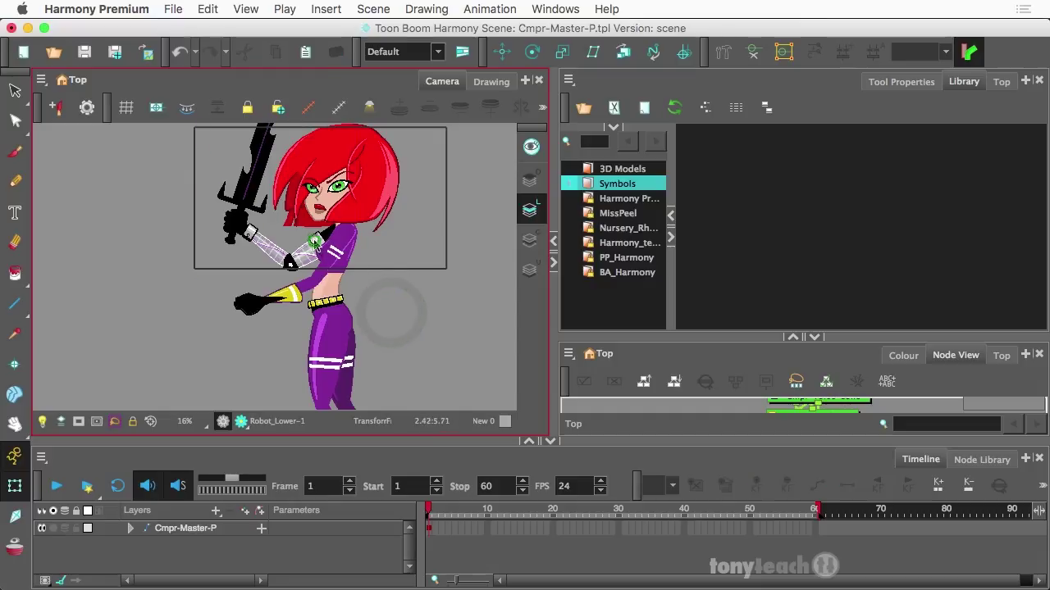
click(315, 242)
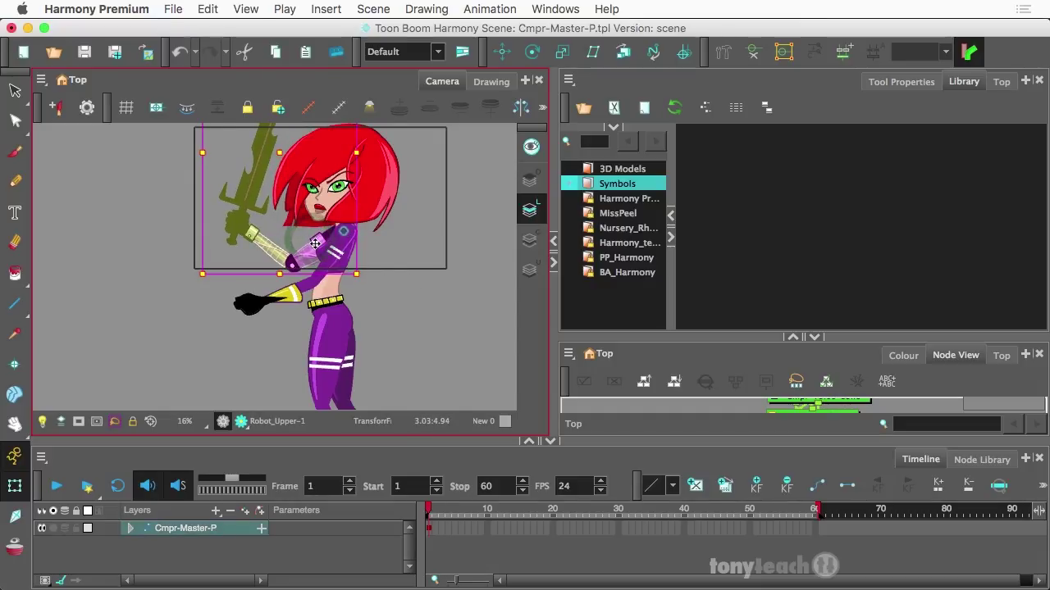
click(475, 223)
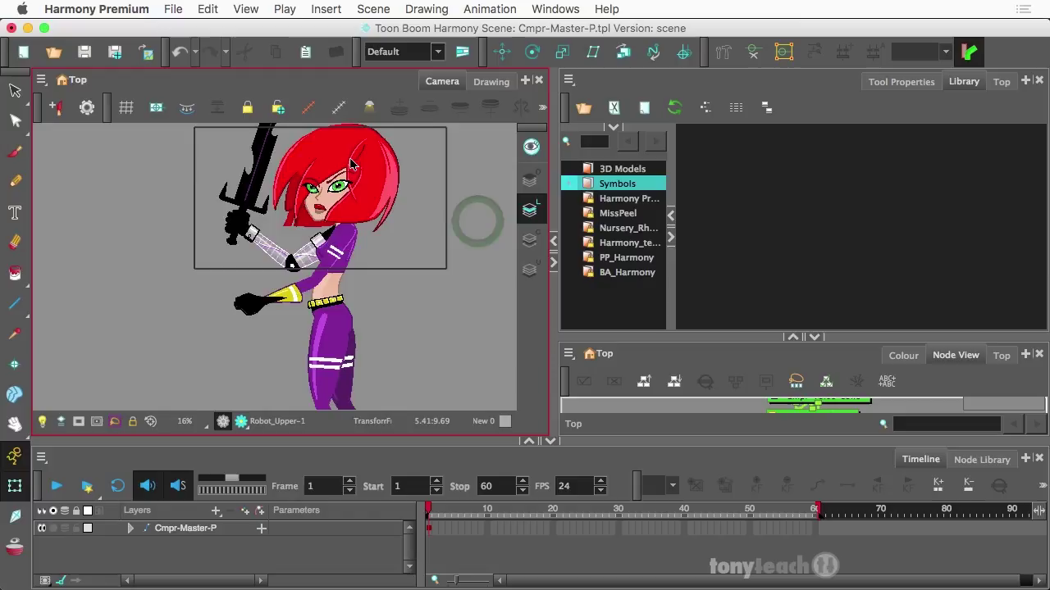
key(minus)
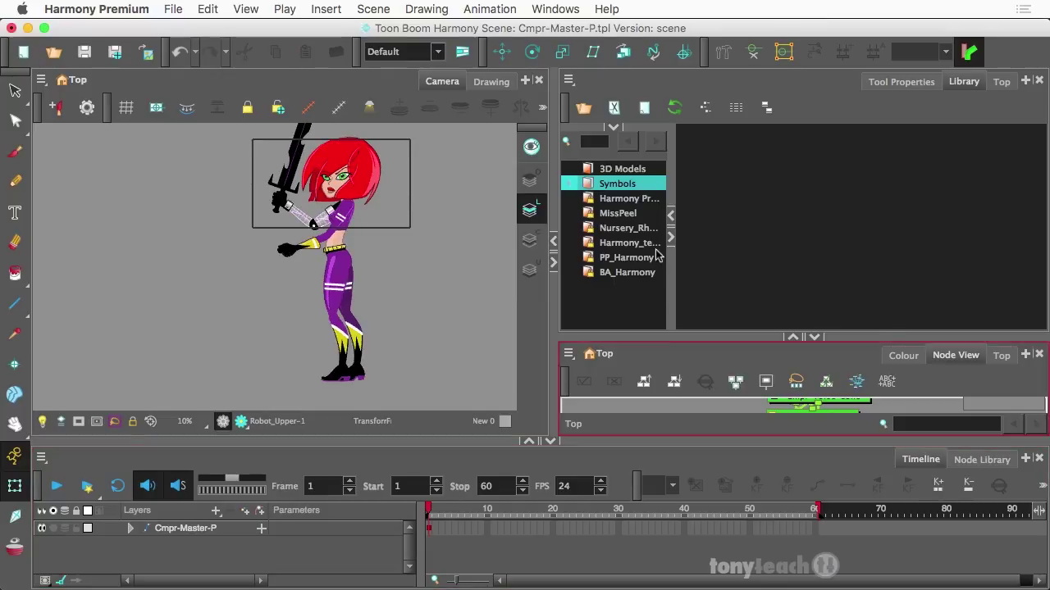
Step: Unlock BA_Harmony with Right To Modify and drag the Cmpr-Master-P layer into it
click(610, 274)
right_click(611, 275)
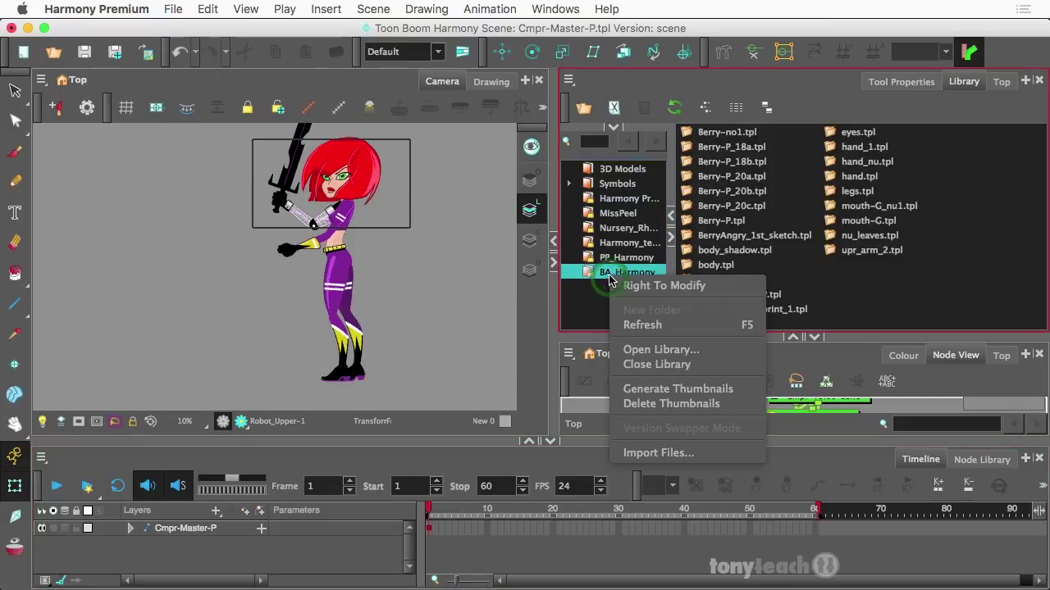
click(666, 287)
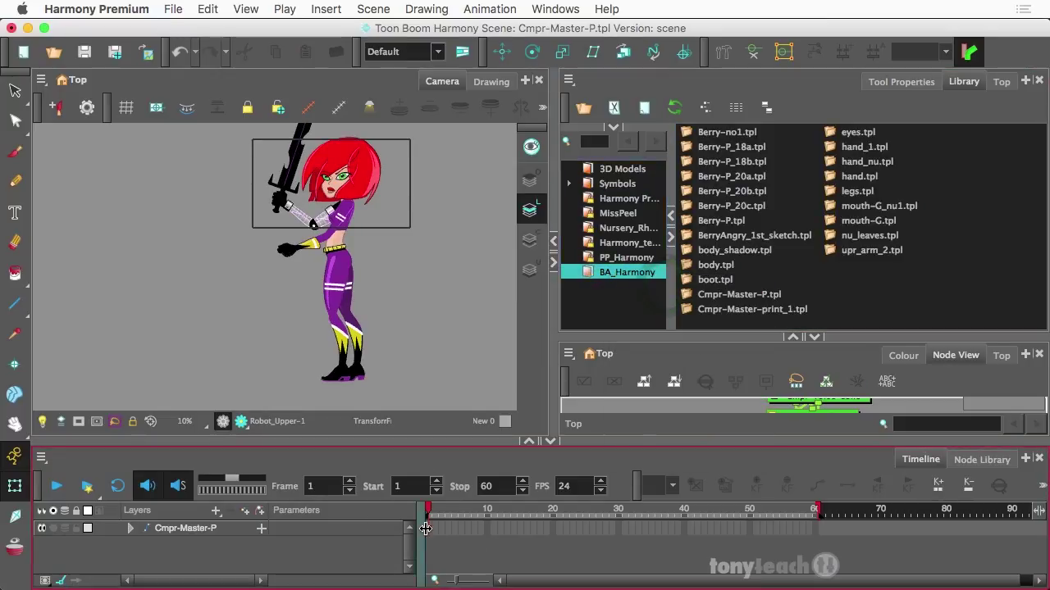
click(427, 529)
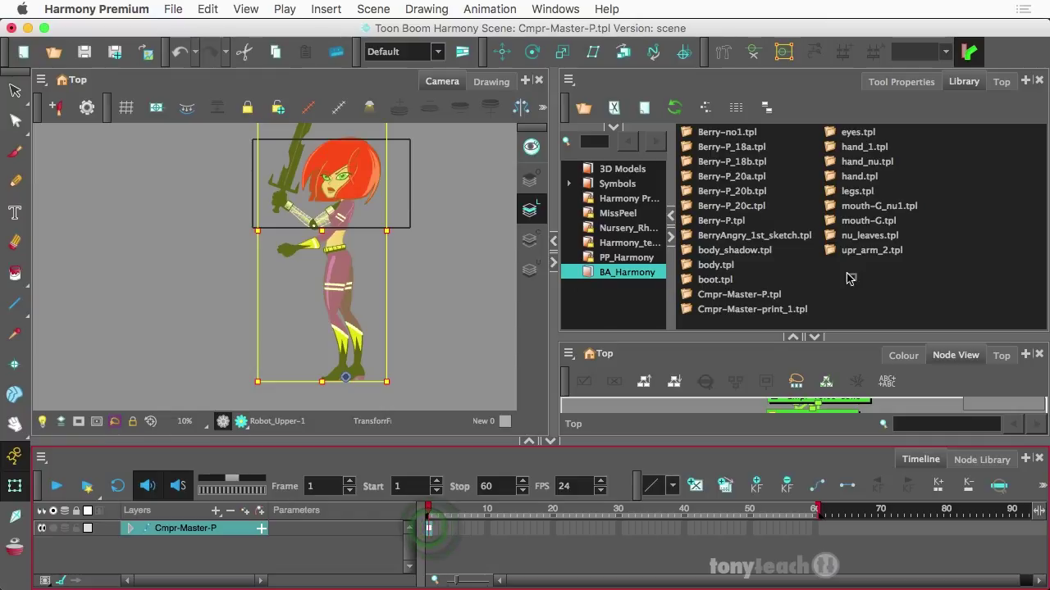
drag(849, 279, 849, 280)
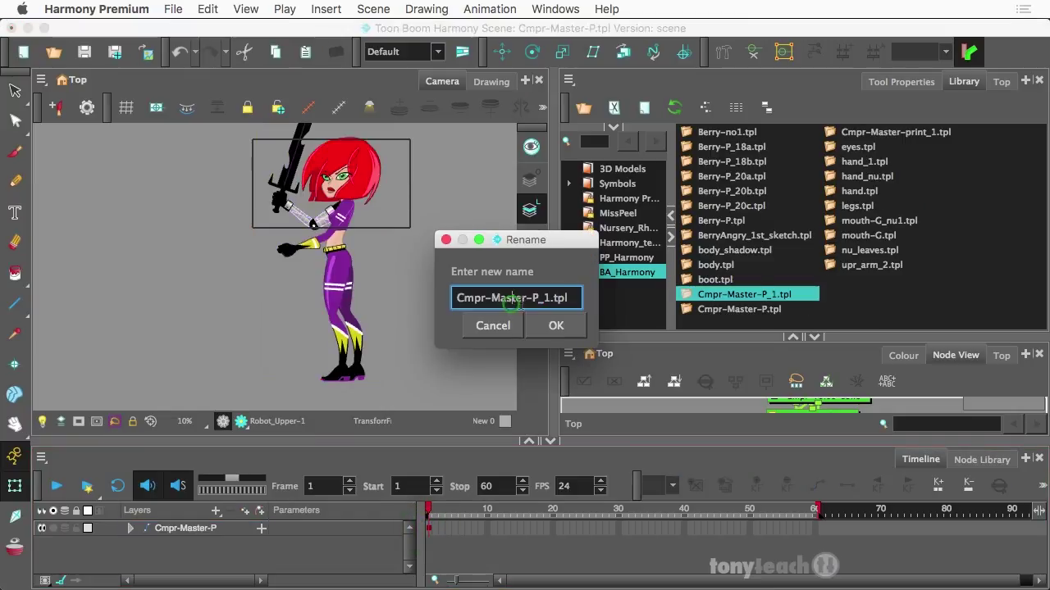
Step: Name the new template Cmpr-Master-Print2_1 and confirm
click(541, 299)
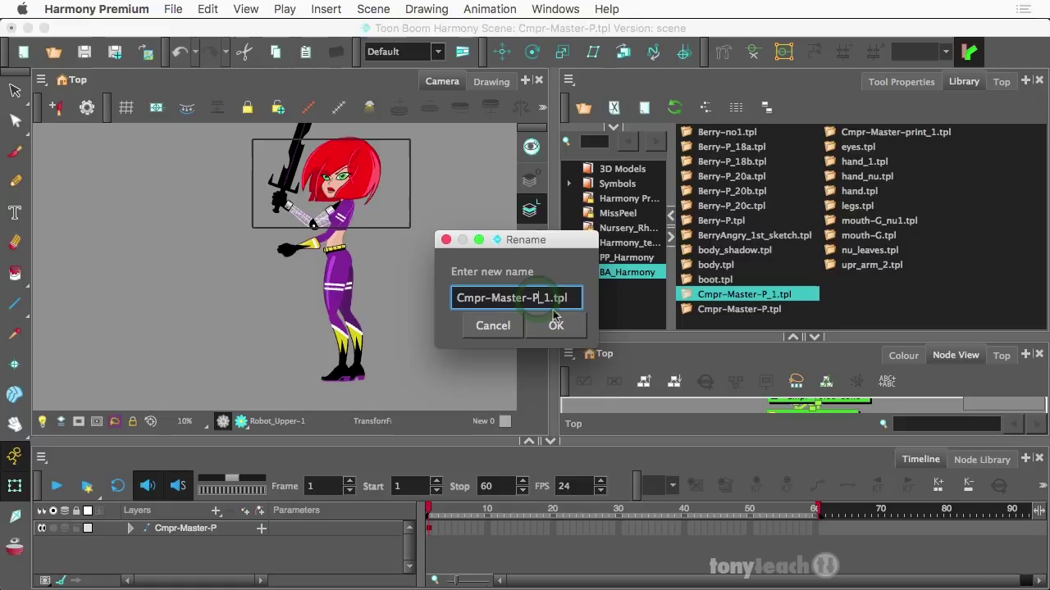
text(rint2)
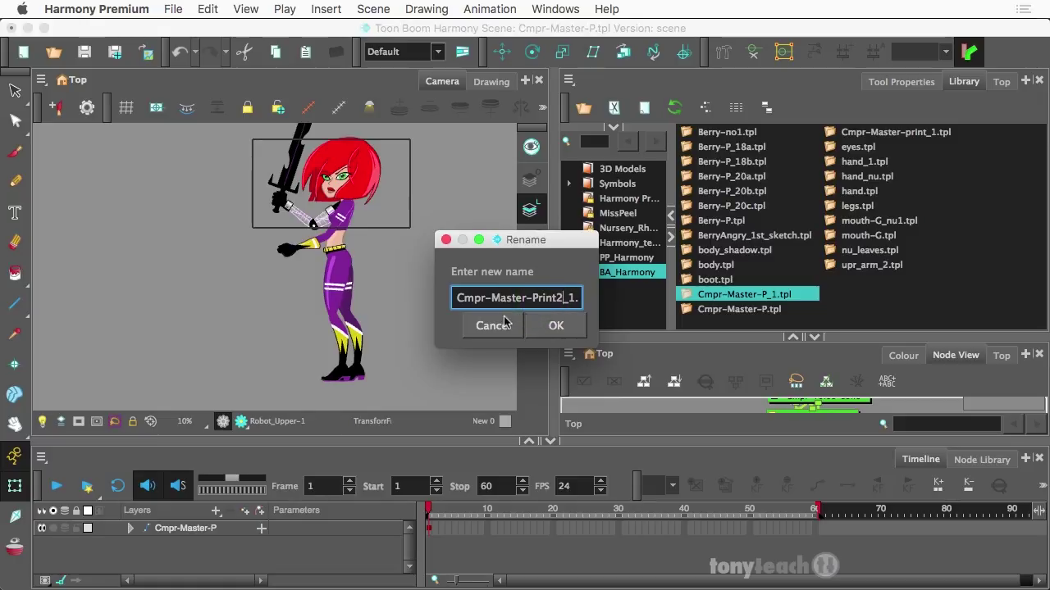
click(553, 326)
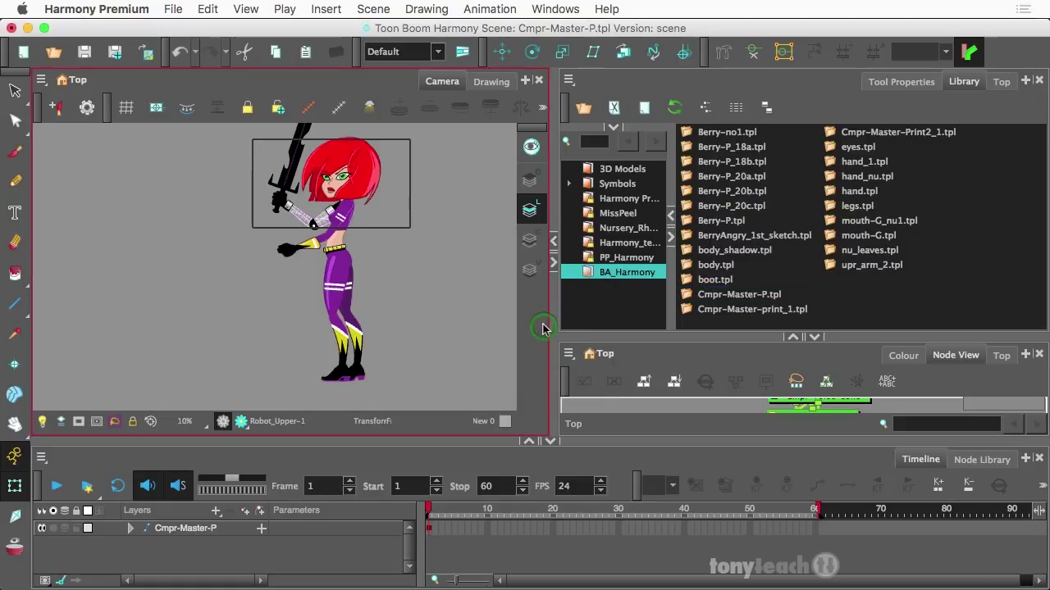
Step: Confirm in Scene Settings that the drawing resolution is HDTV_Vertical 1920 x 1080
click(385, 7)
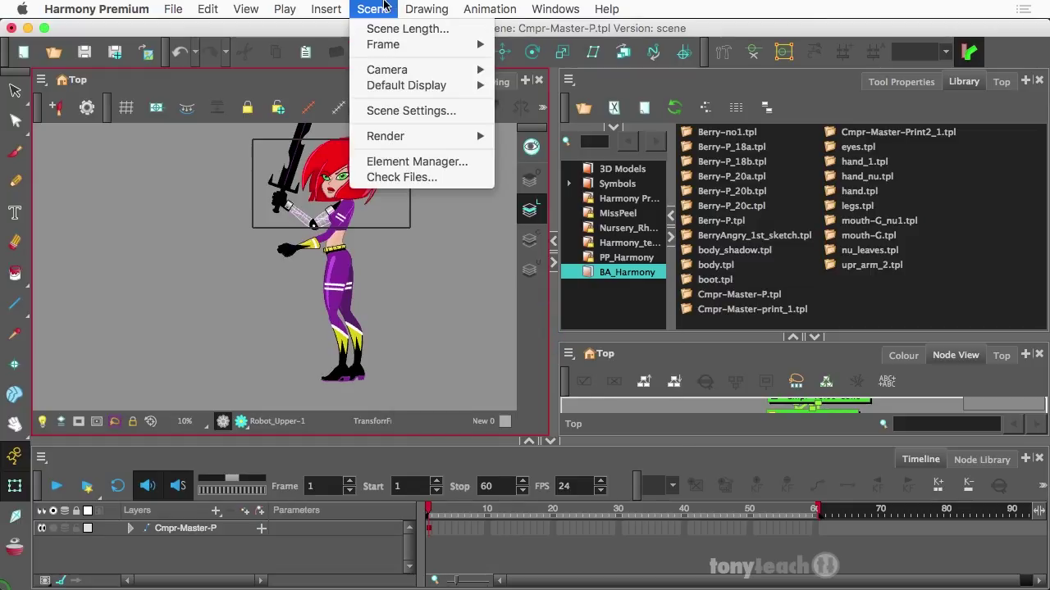
click(396, 112)
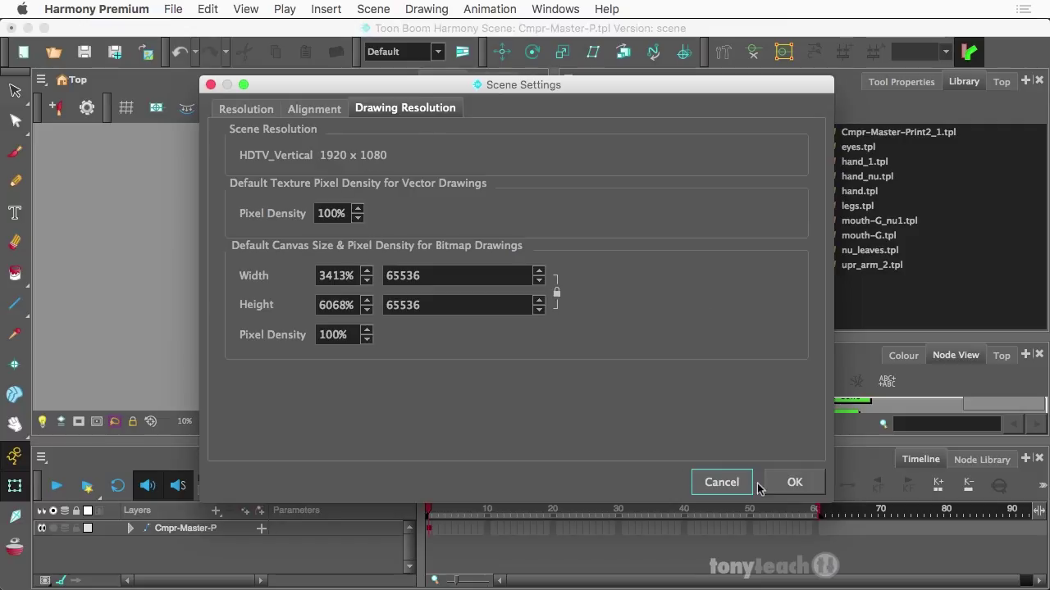
click(783, 484)
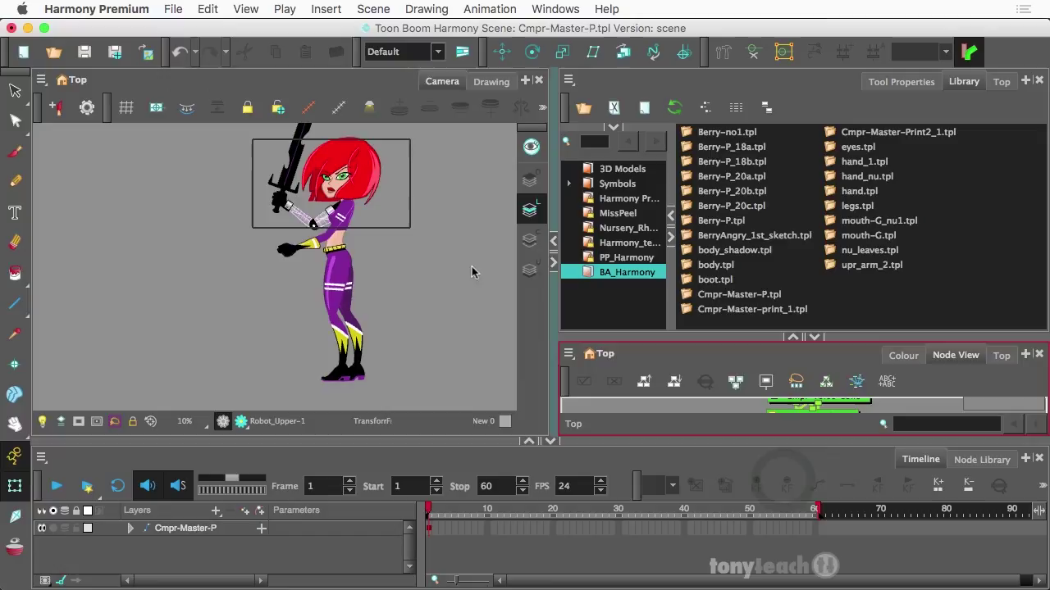
click(471, 272)
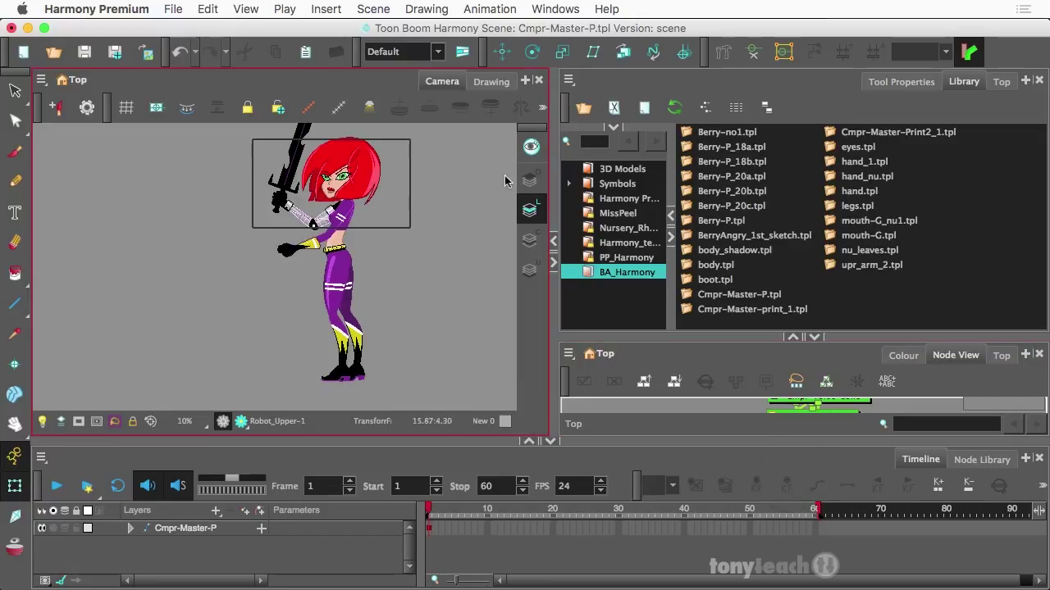
Step: Create a new scene named cmprtshirt using the Rageon_8058x6000 camera size (8058 x 6000, 24 fps)
click(173, 8)
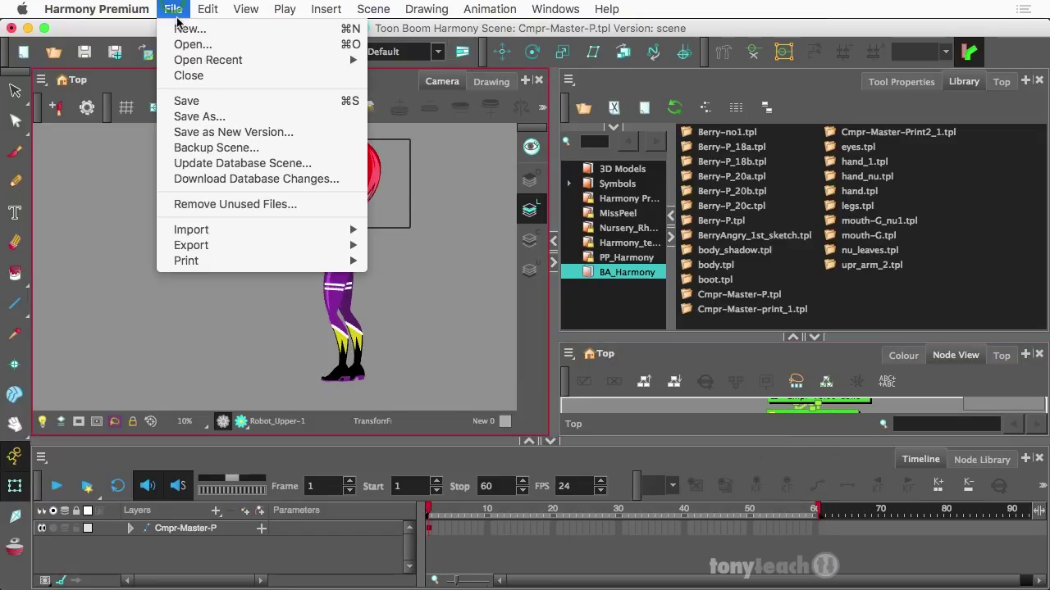
mouse_move(186, 61)
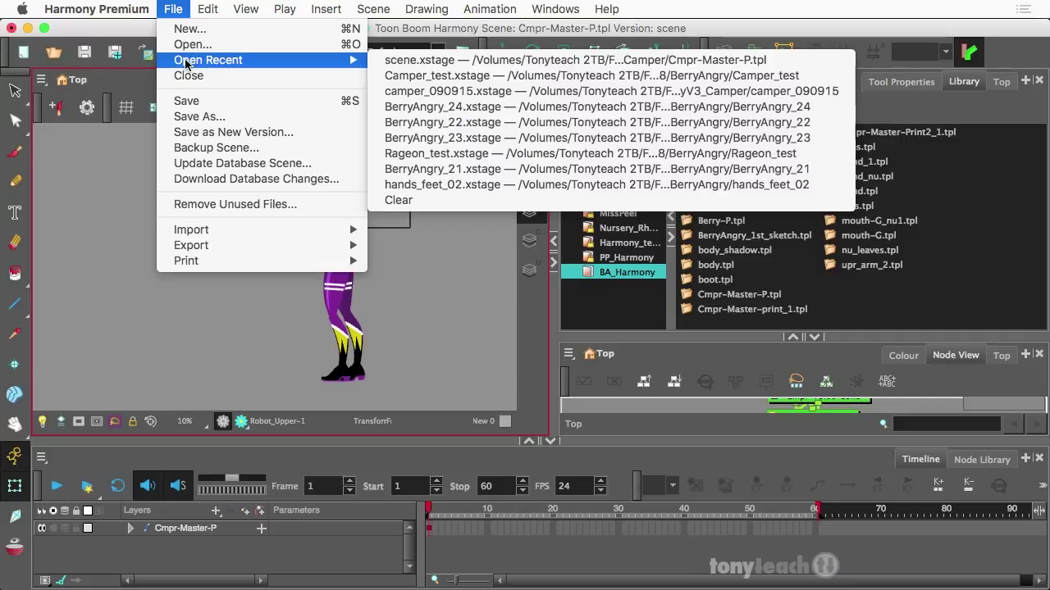
click(194, 33)
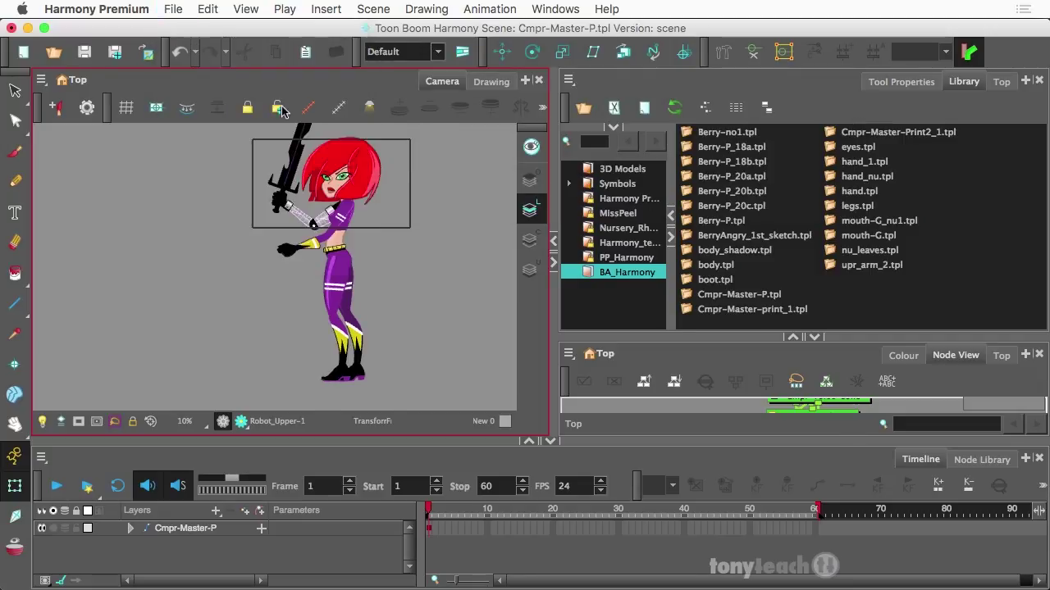
click(358, 249)
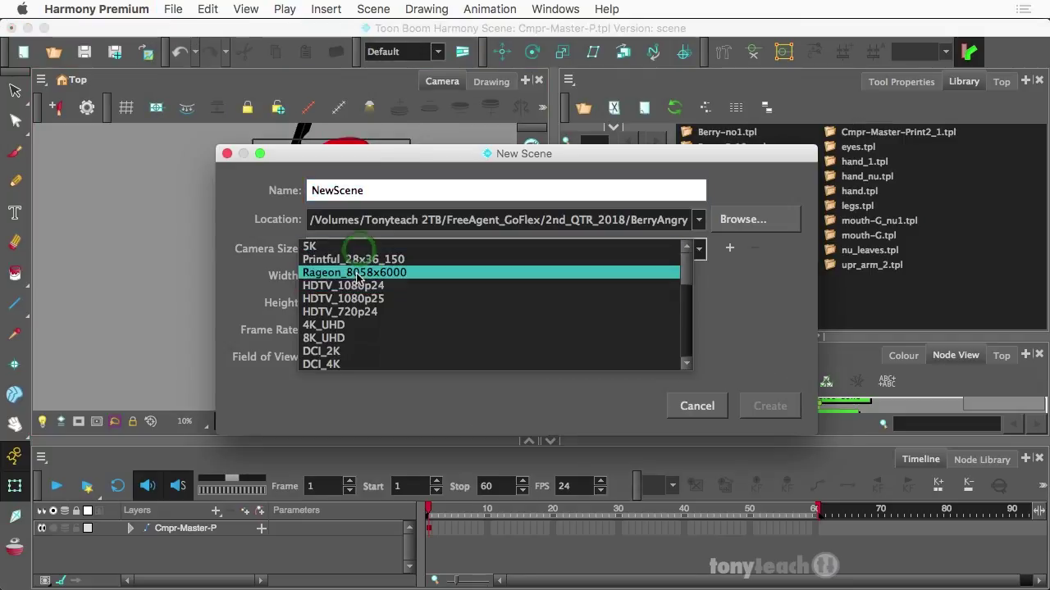
click(354, 270)
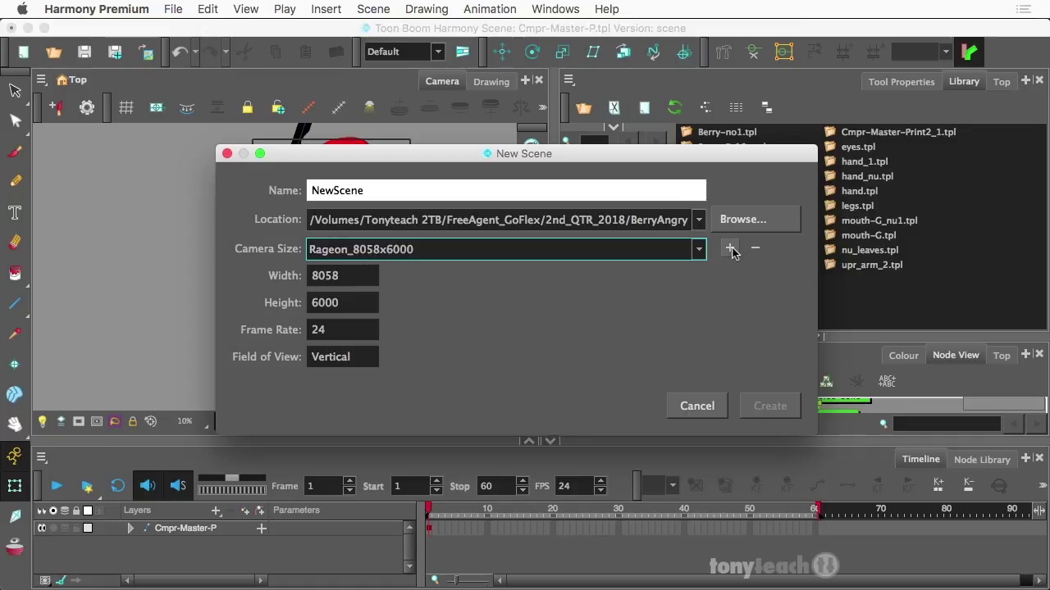
double_click(409, 189)
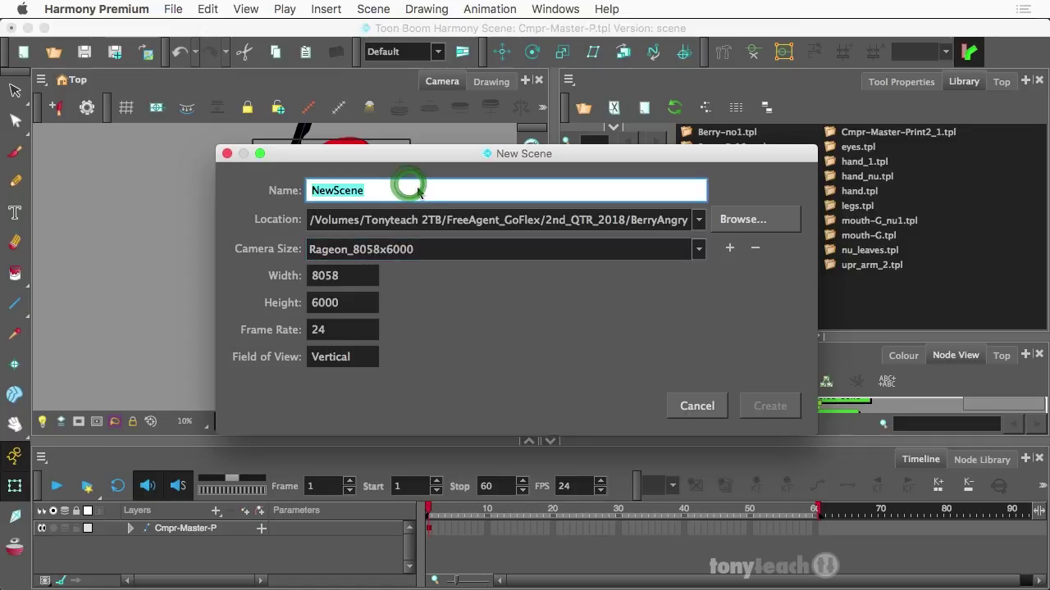
text(cmprtshirt)
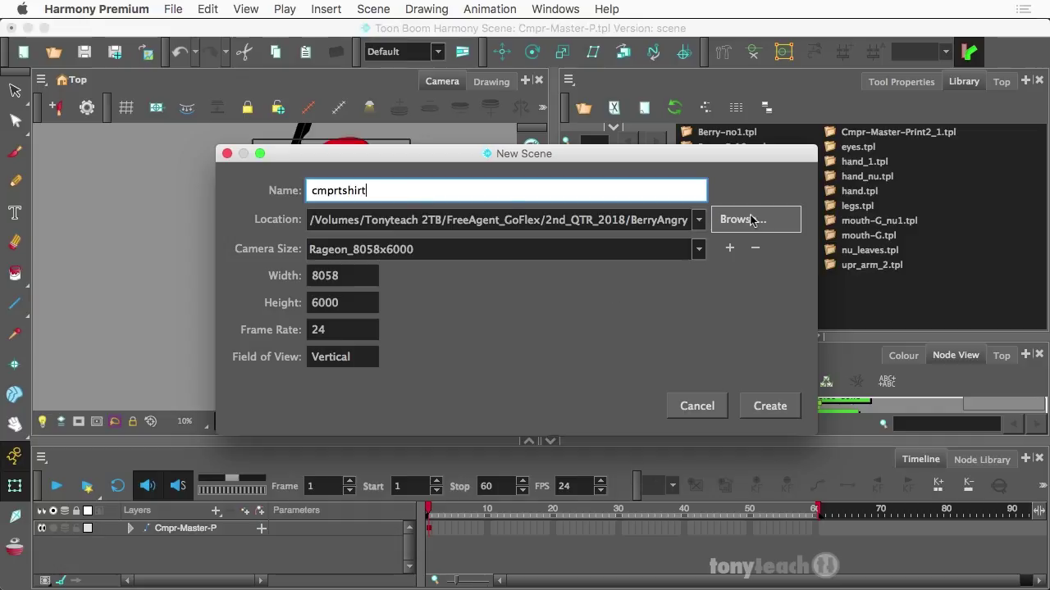
click(764, 404)
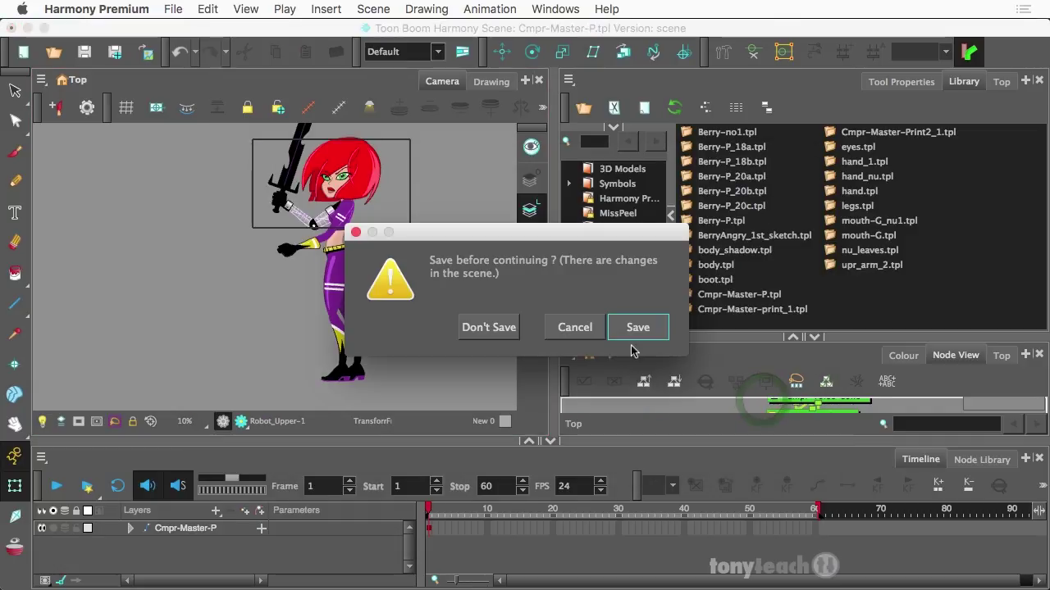
Step: Discard old scene changes and add the Cmpr-Master-Print2_1 template from BA_Harmony to the Timeline
click(497, 327)
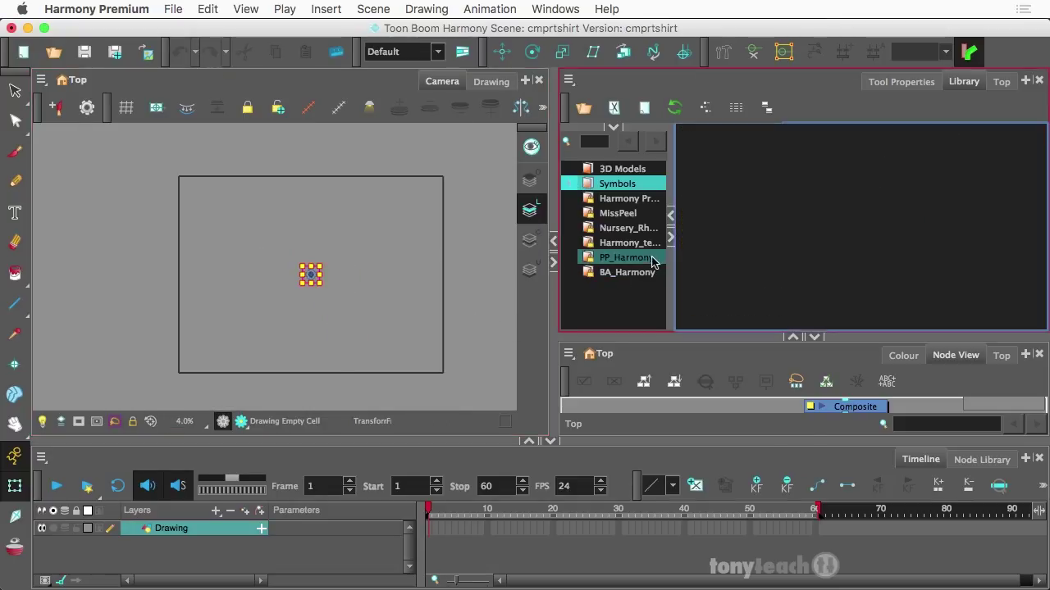
click(625, 274)
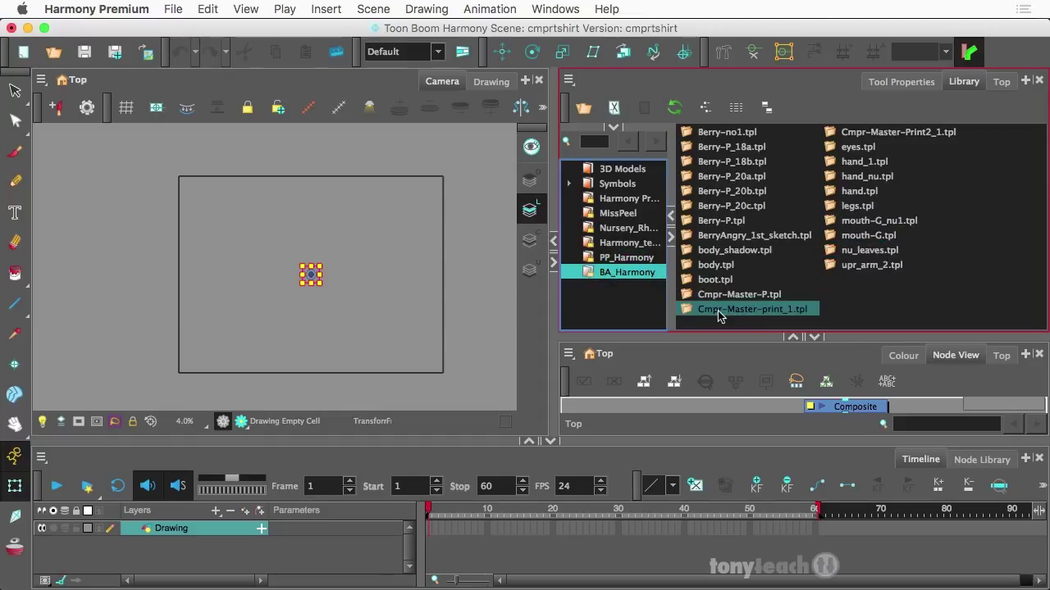
click(838, 136)
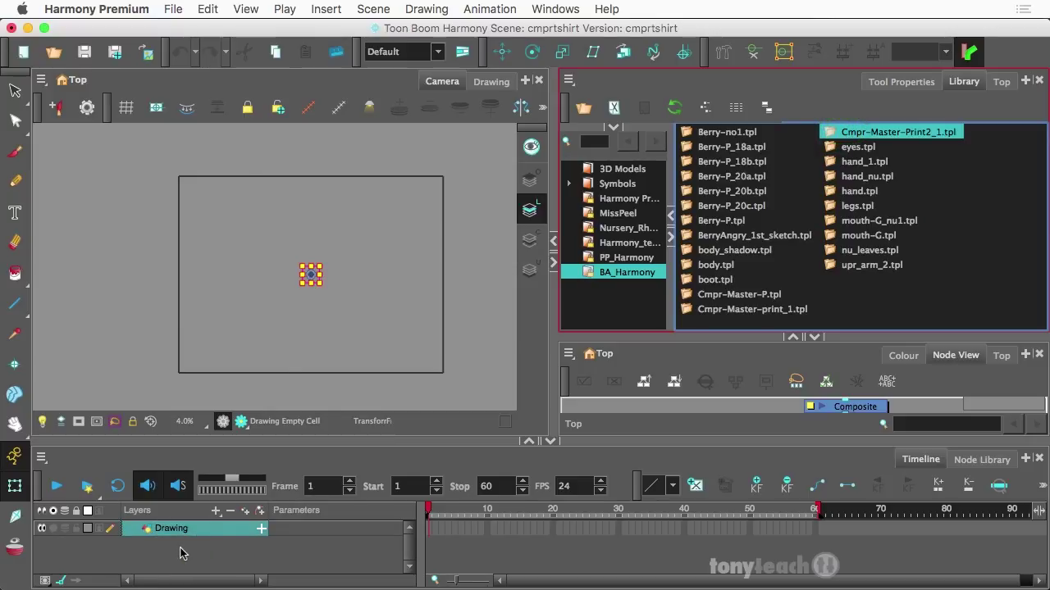
drag(182, 553, 182, 548)
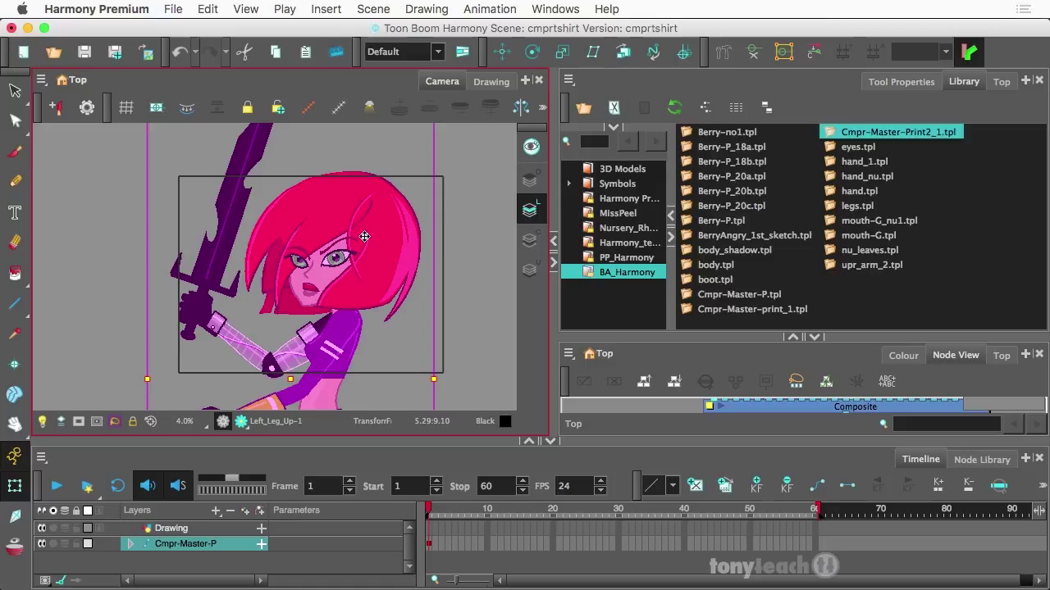
drag(365, 236, 376, 238)
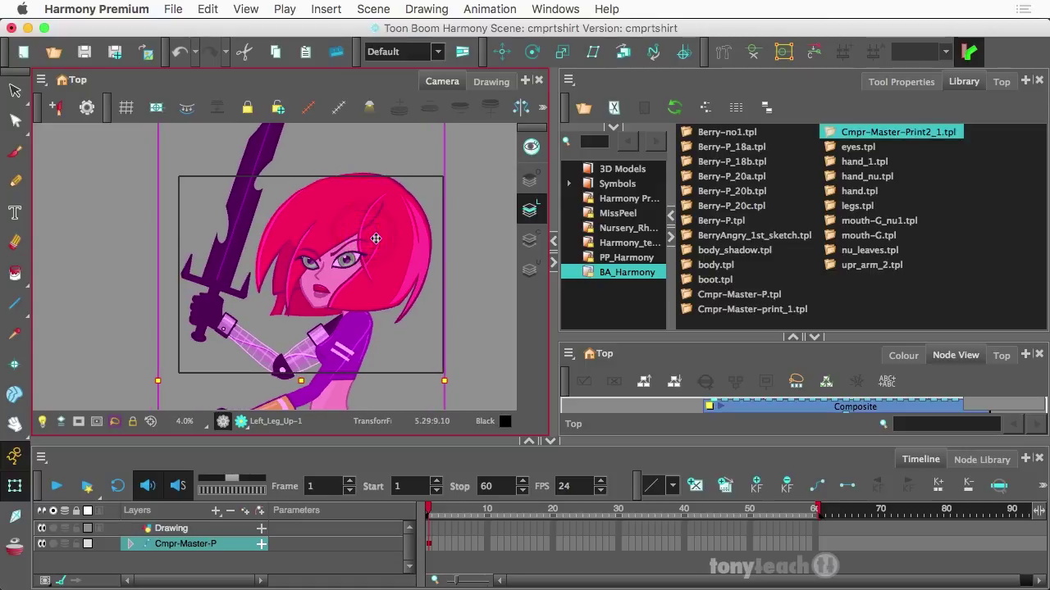
click(471, 241)
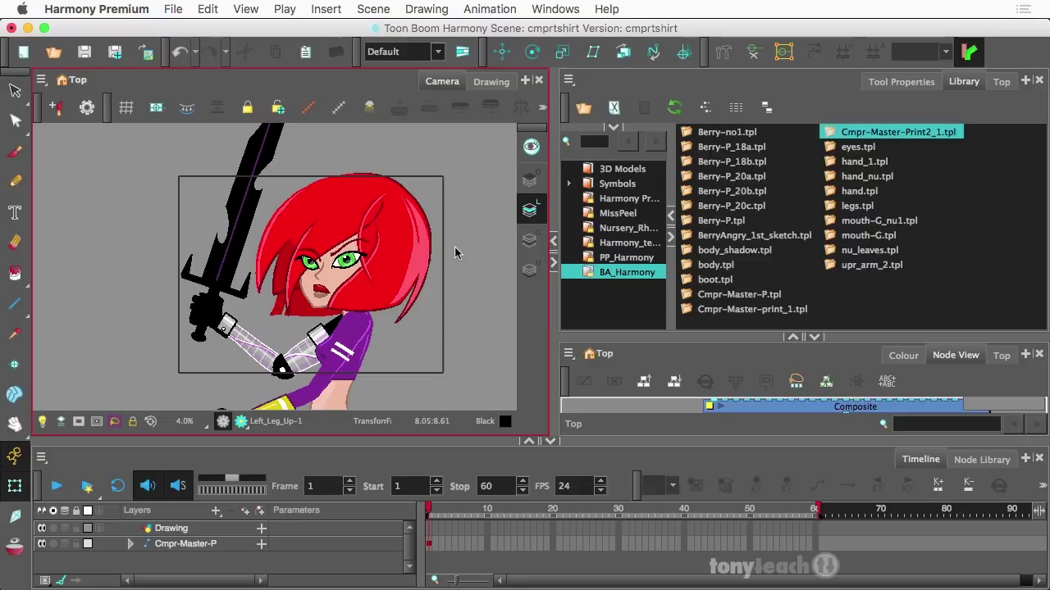
Step: Review the Rageon_8058x6000 drawing resolution in Scene Settings and accept it
click(373, 9)
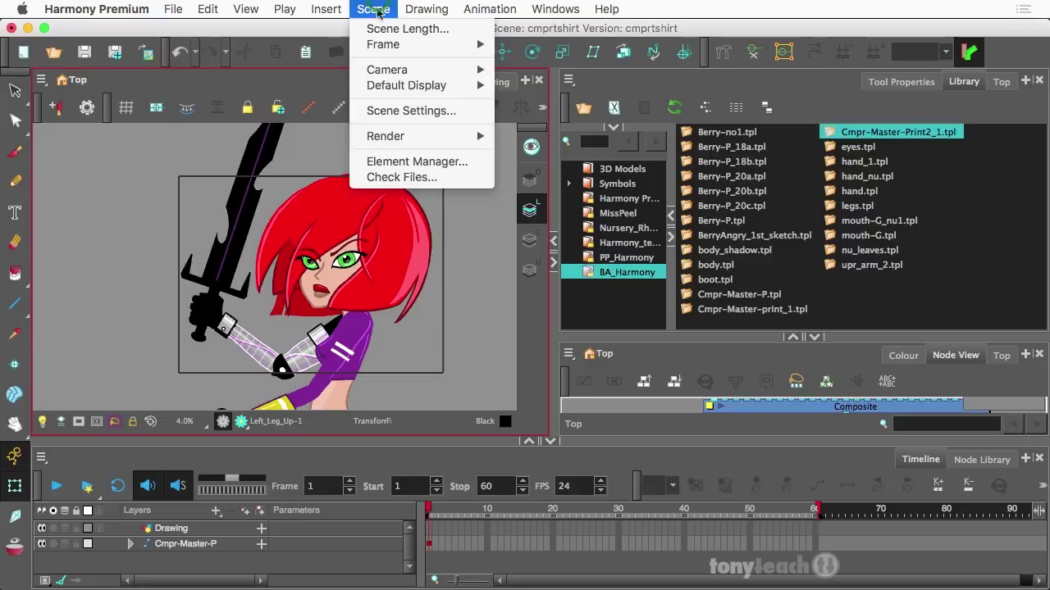
click(398, 119)
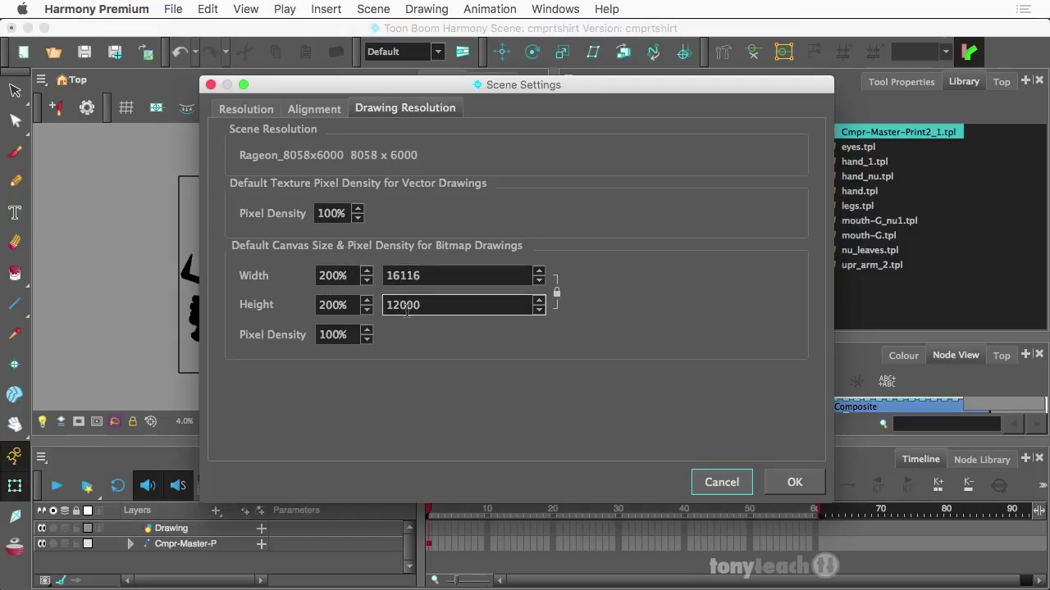
click(780, 485)
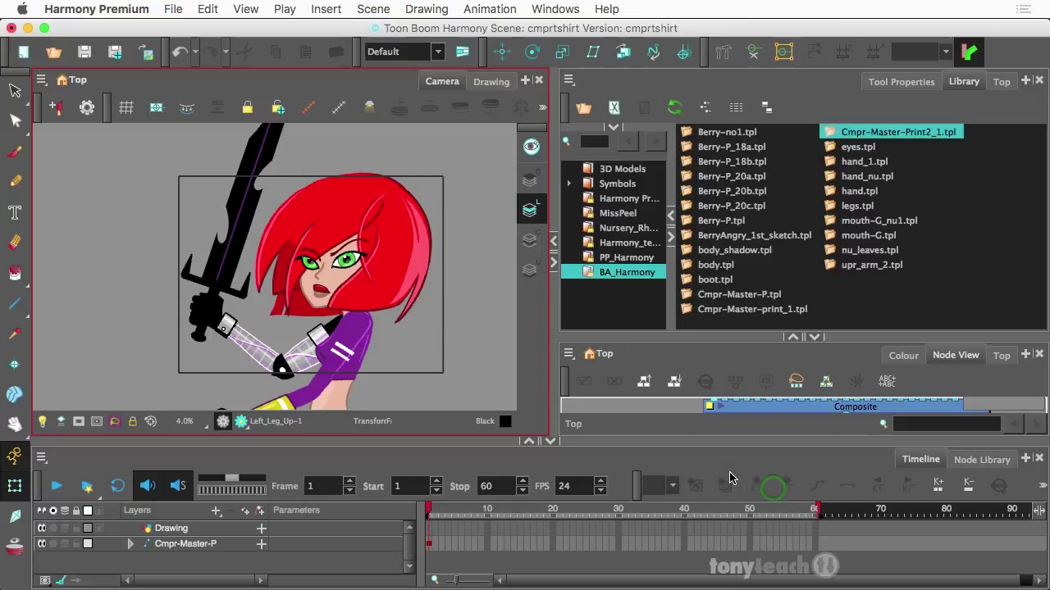
Step: Collapse the Tool Properties panel so the Node View fills the right side
click(1000, 82)
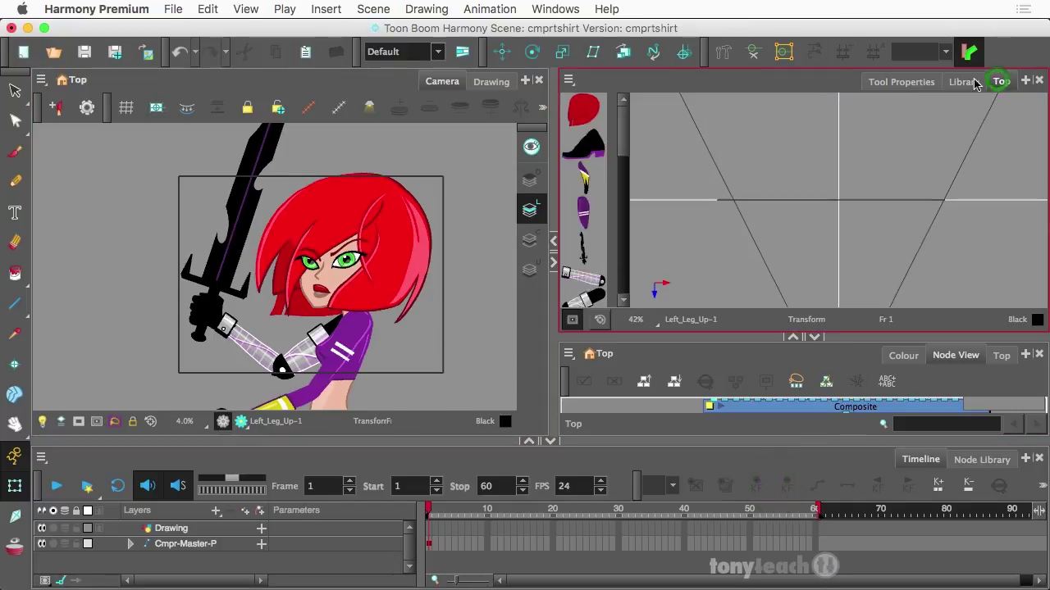
click(894, 85)
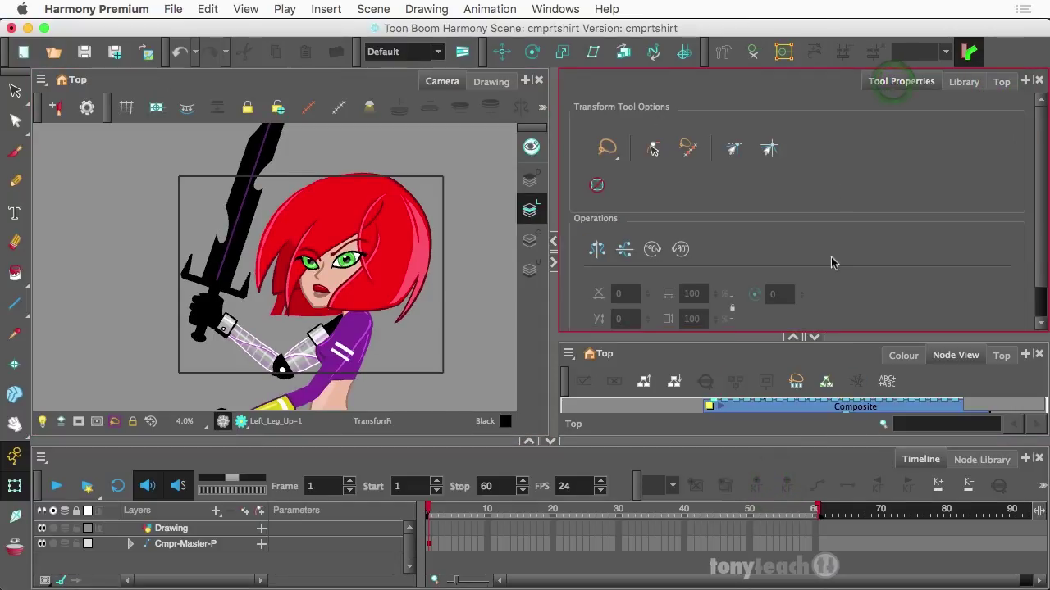
click(797, 338)
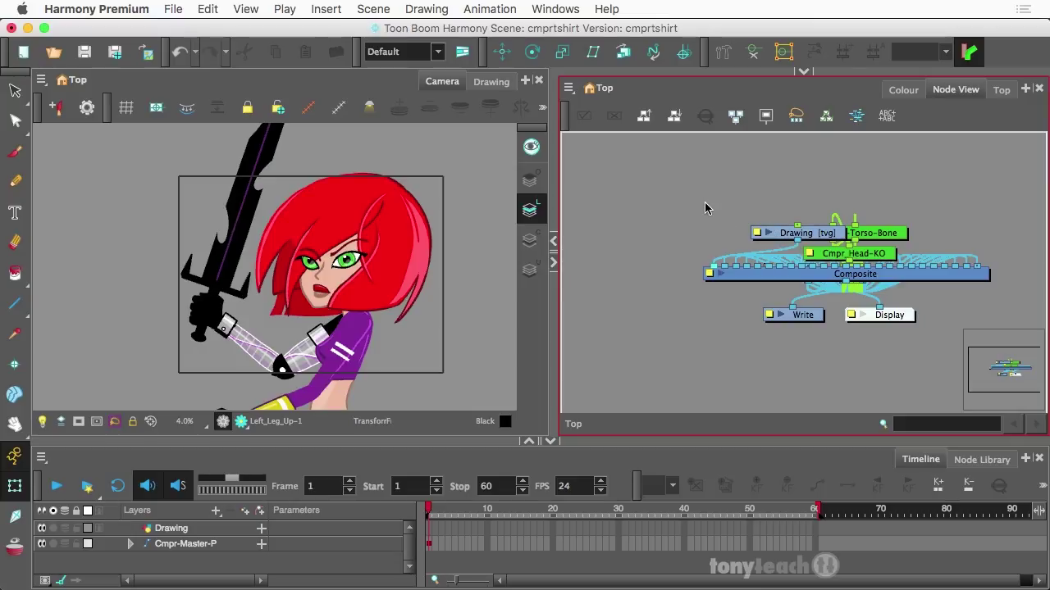
Step: Select all nodes and rearrange the network with Order Node View
drag(703, 204, 1007, 298)
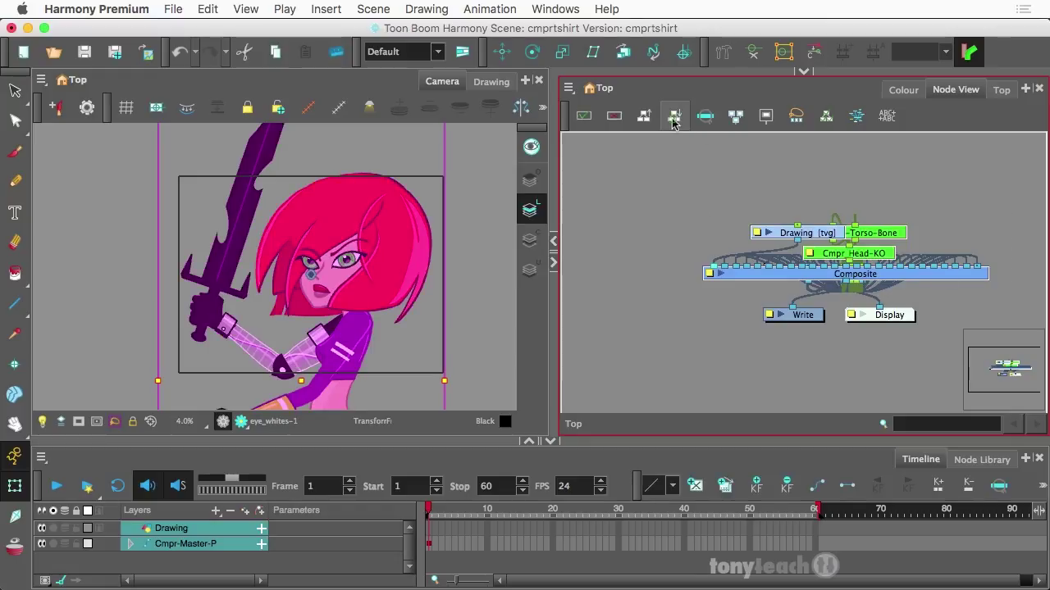
click(673, 117)
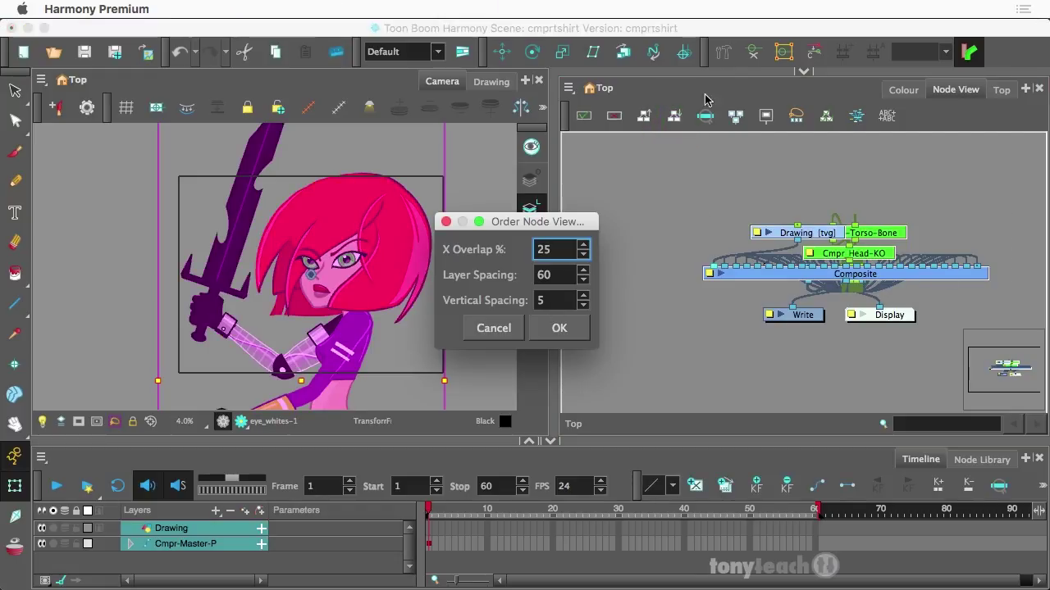
click(557, 327)
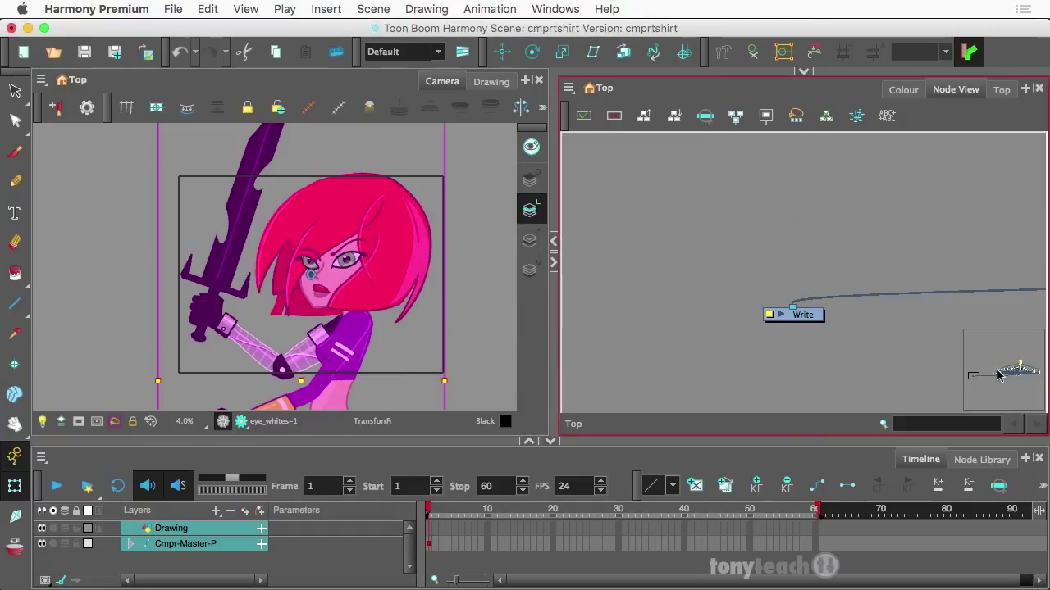
Step: Pan and zoom the Node View along the connections until the Write node is in view
drag(999, 375, 1040, 378)
scroll(857, 264, down, 10)
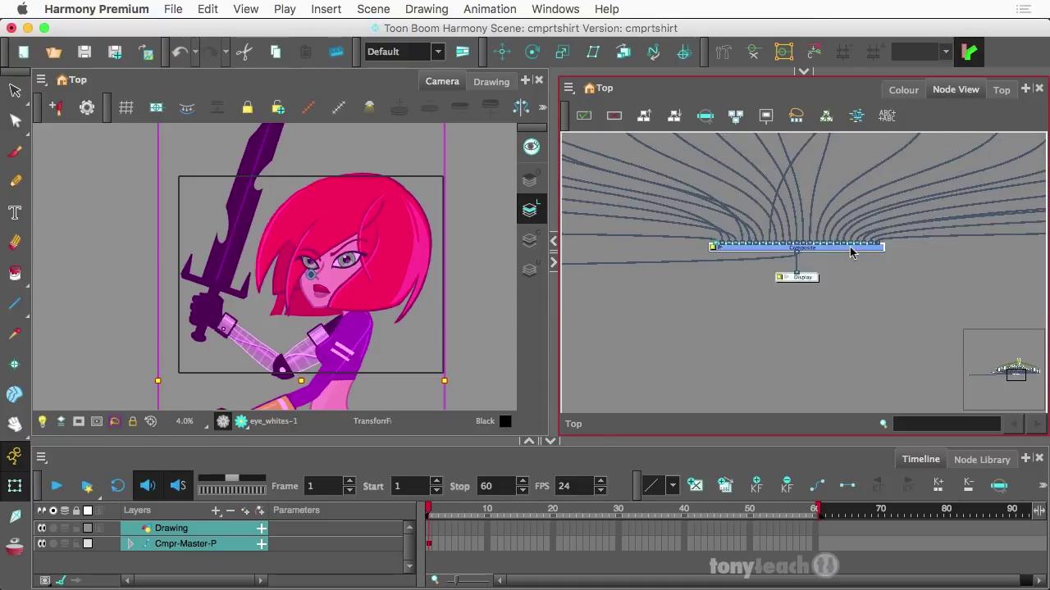
scroll(848, 271, up, 10)
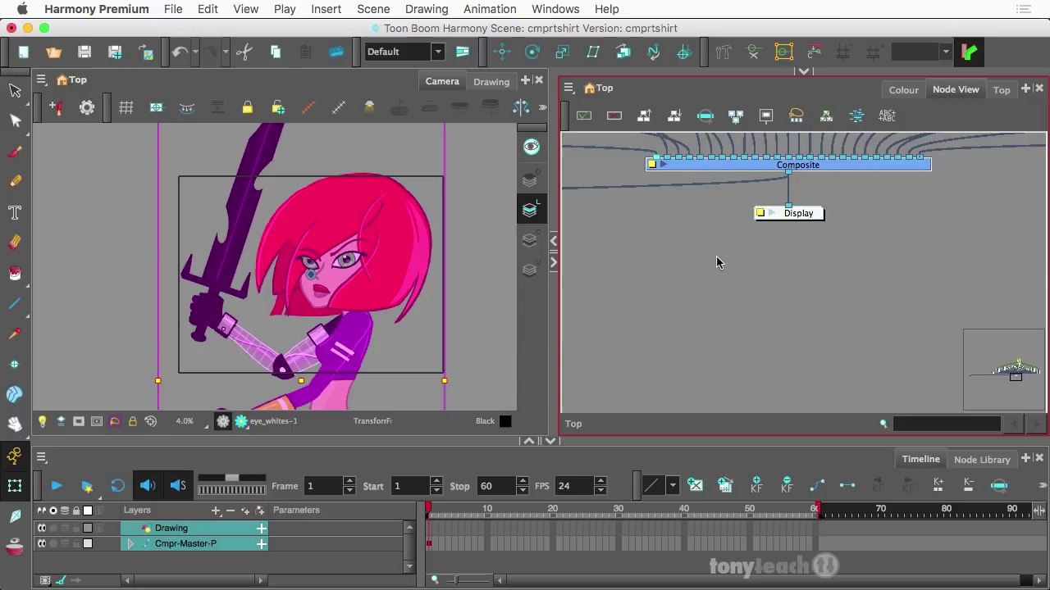
drag(678, 251, 887, 287)
drag(686, 291, 921, 288)
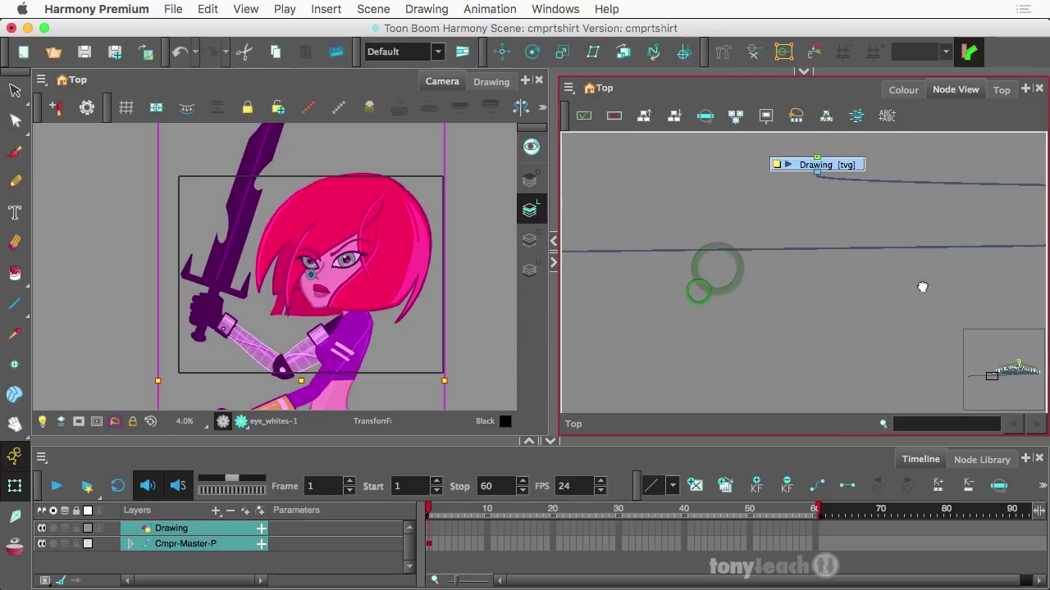
mouse_move(680, 290)
mouse_down()
mouse_move(902, 298)
mouse_move(726, 305)
mouse_move(957, 302)
mouse_up()
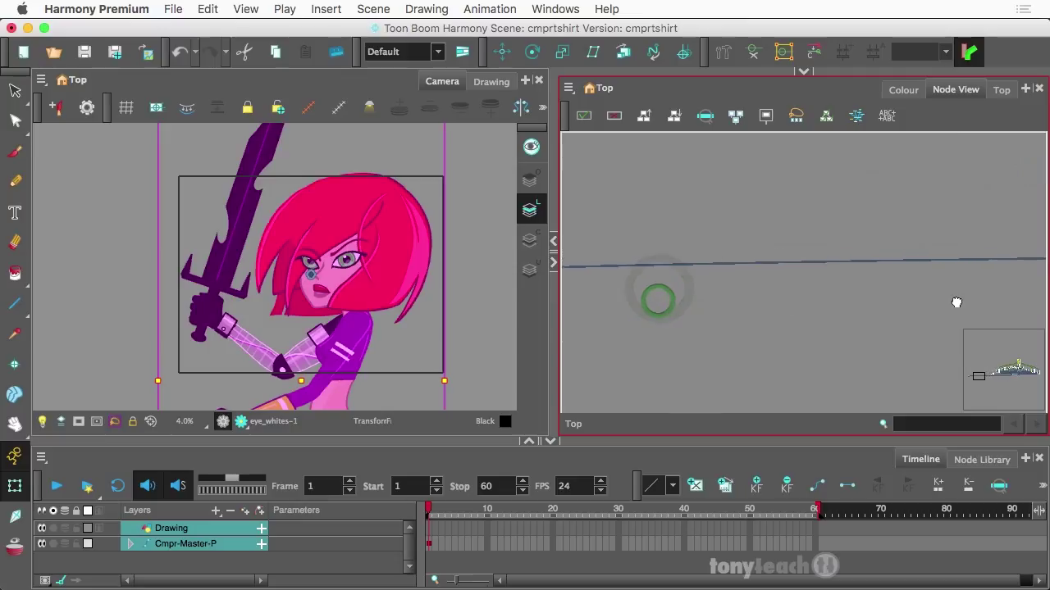
drag(661, 300, 679, 288)
scroll(675, 288, down, 3)
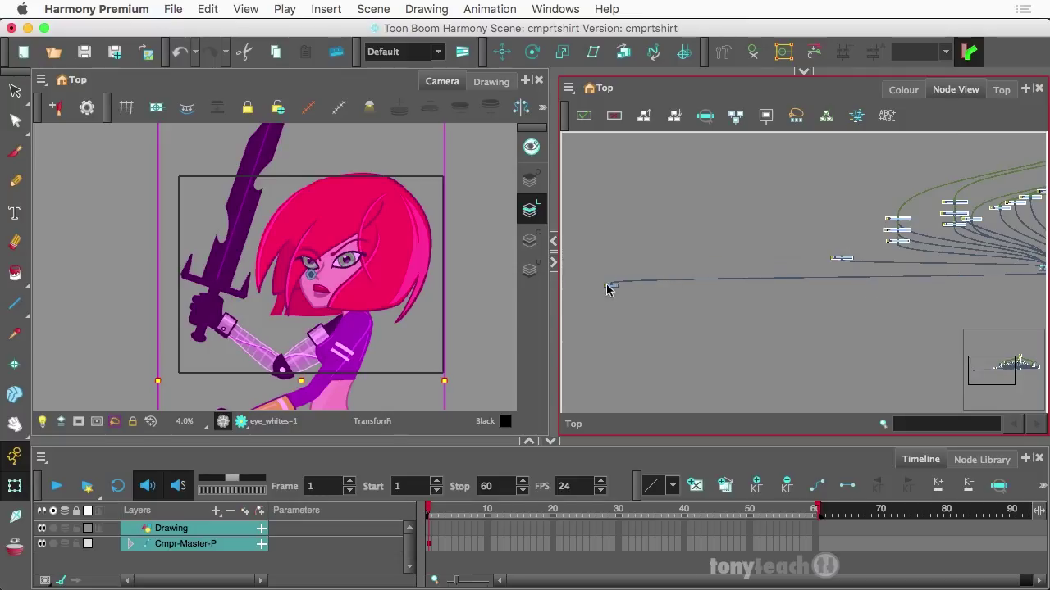
drag(610, 291, 725, 311)
scroll(725, 310, up, 5)
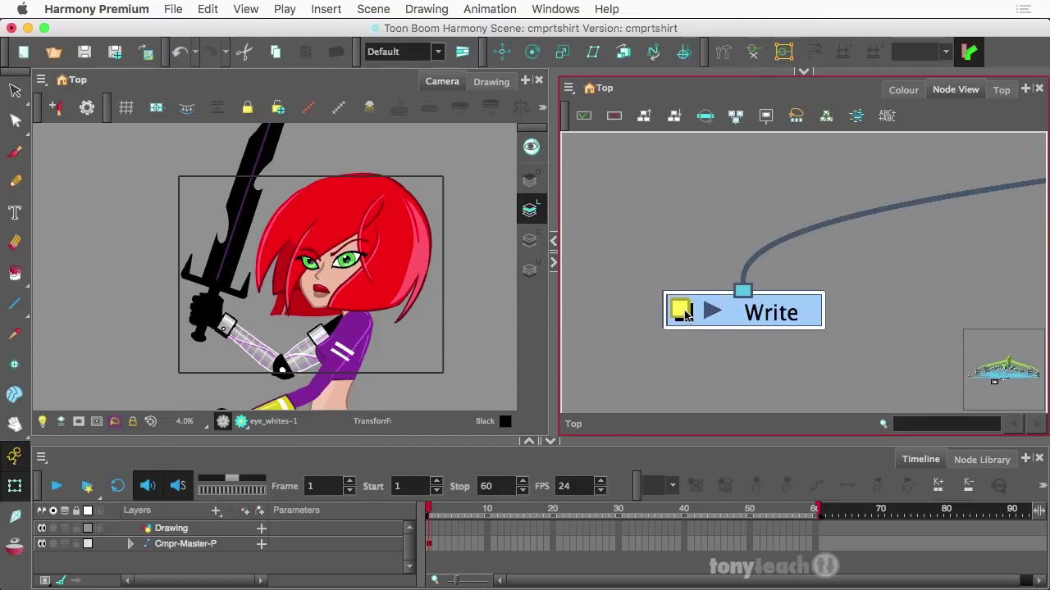
Step: Set the Write node's drawing type to PNG4 and start retyping the 'frames' Drawing Folder
click(679, 312)
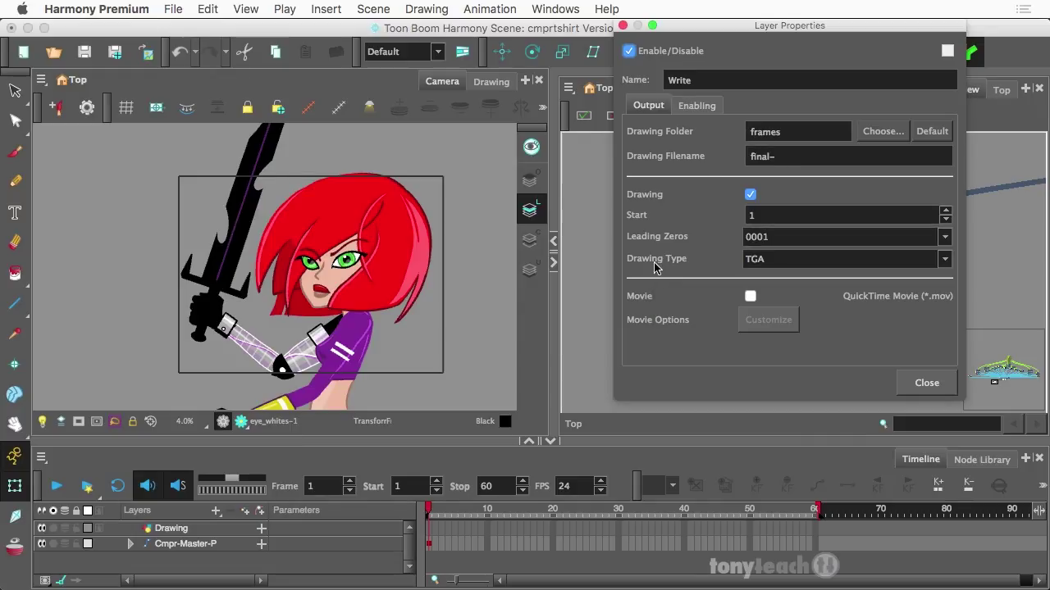
click(944, 261)
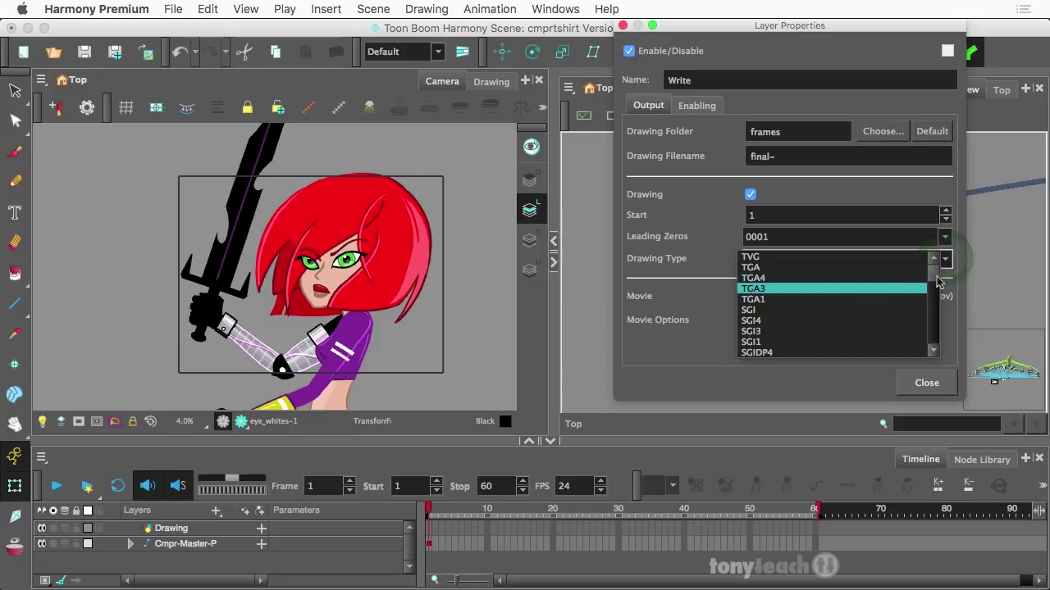
drag(935, 278, 930, 300)
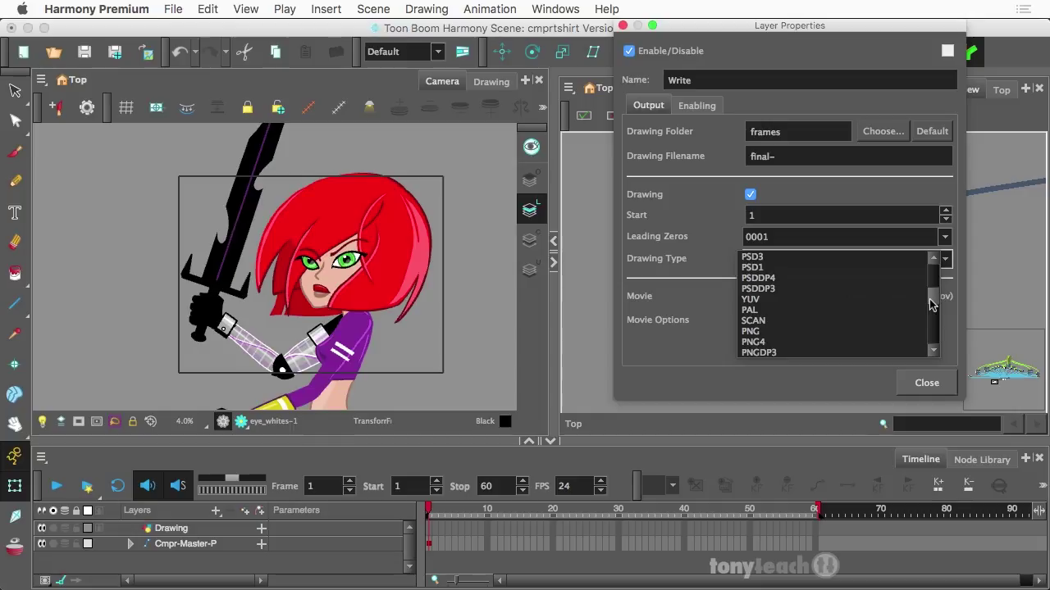
click(763, 342)
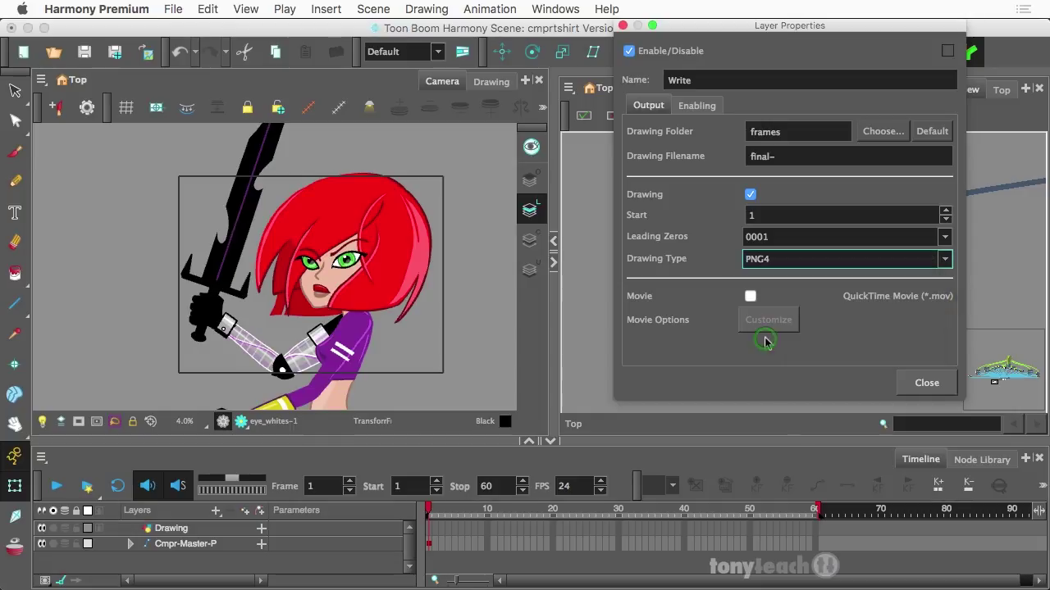
double_click(786, 134)
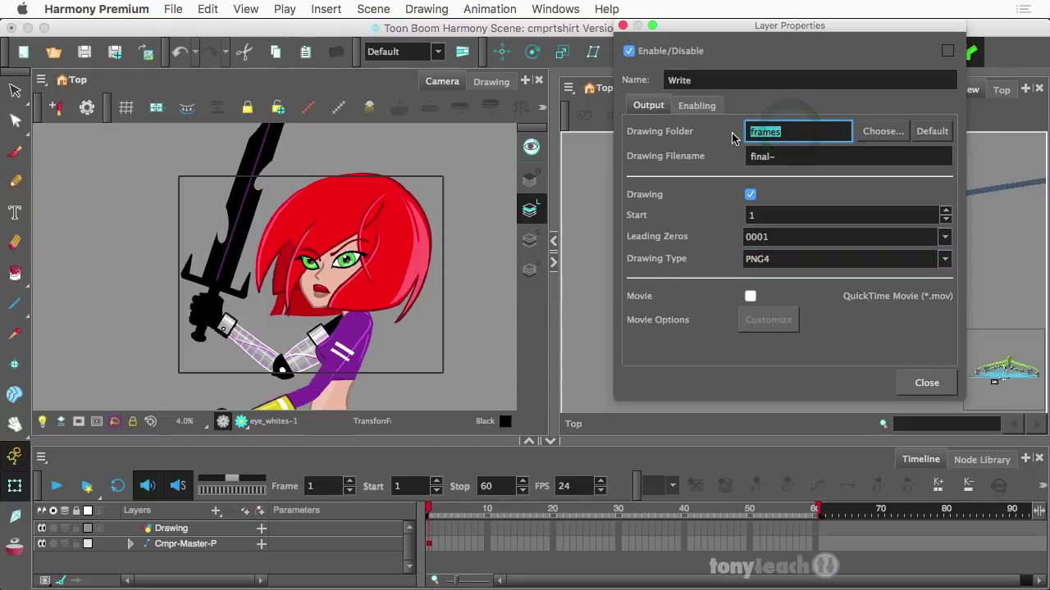
text(t)
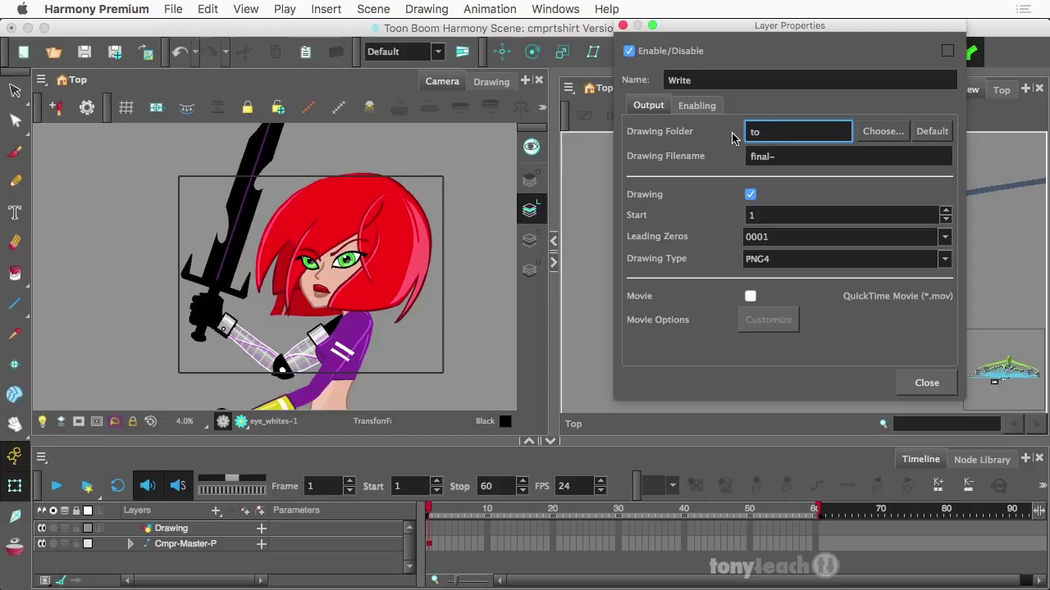
text(o)
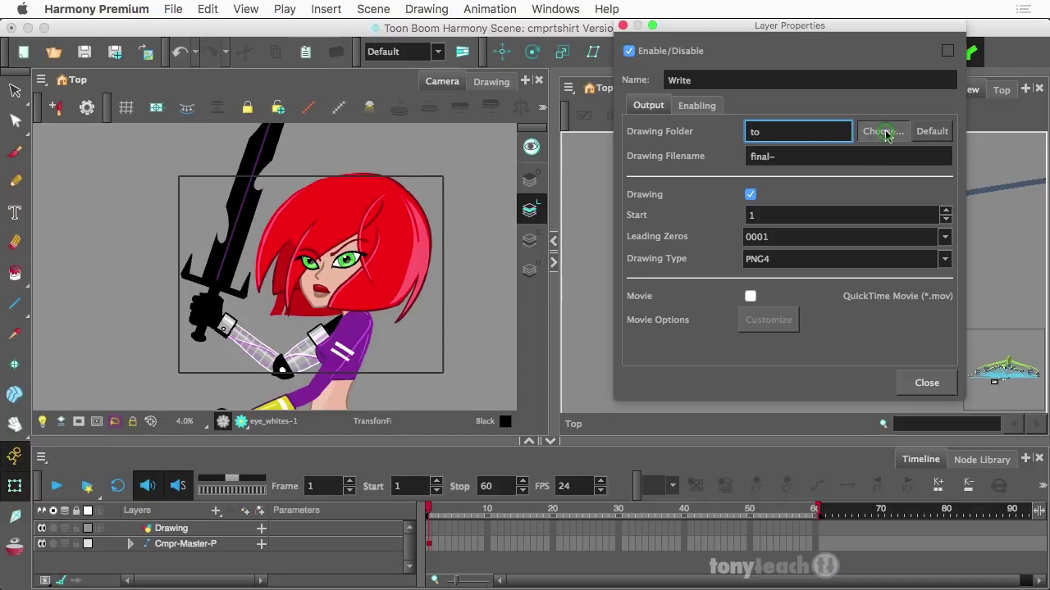
Step: Create a to_print folder inside cmprtshirt and choose it as the Write node's output folder
click(885, 134)
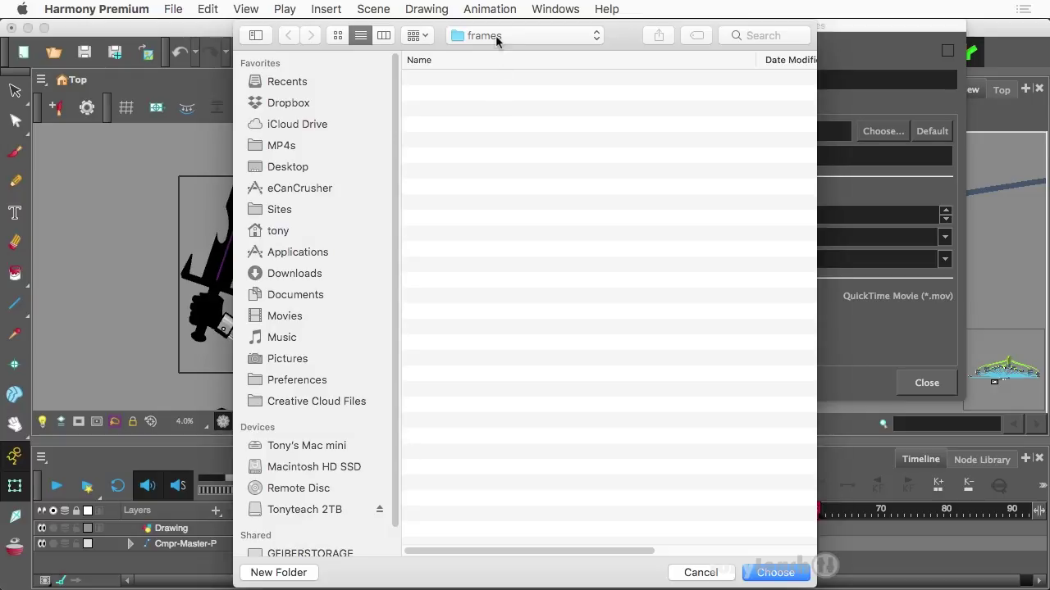
click(497, 35)
click(490, 49)
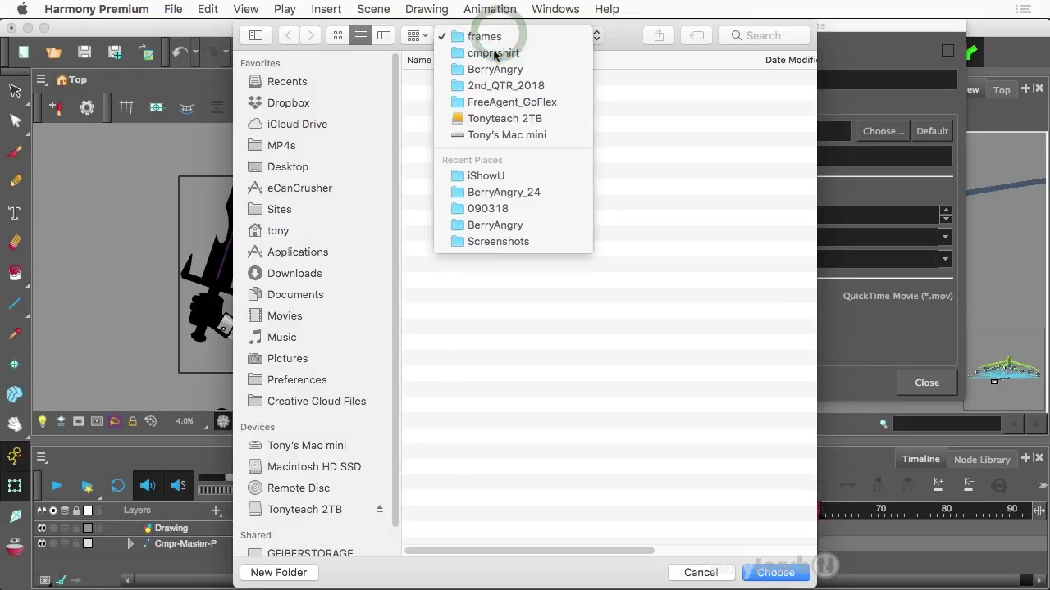
click(291, 572)
text(t)
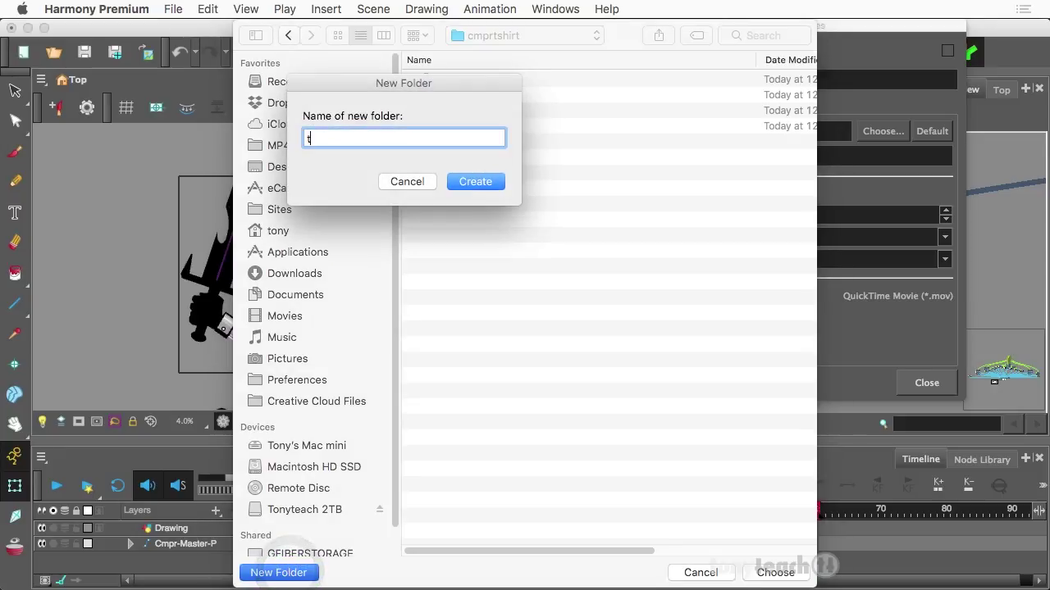
text(o_print)
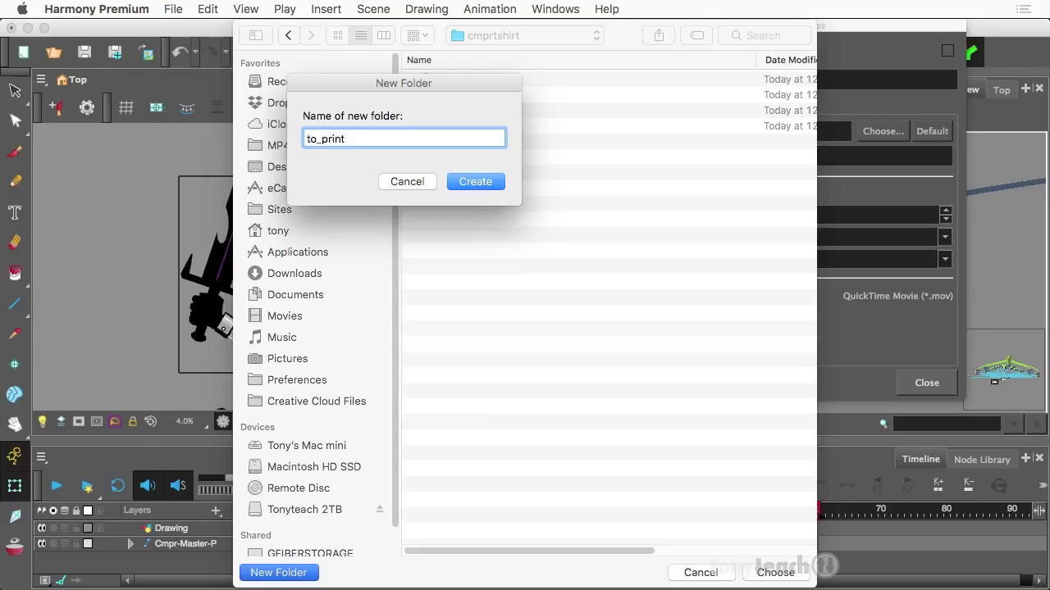
click(463, 180)
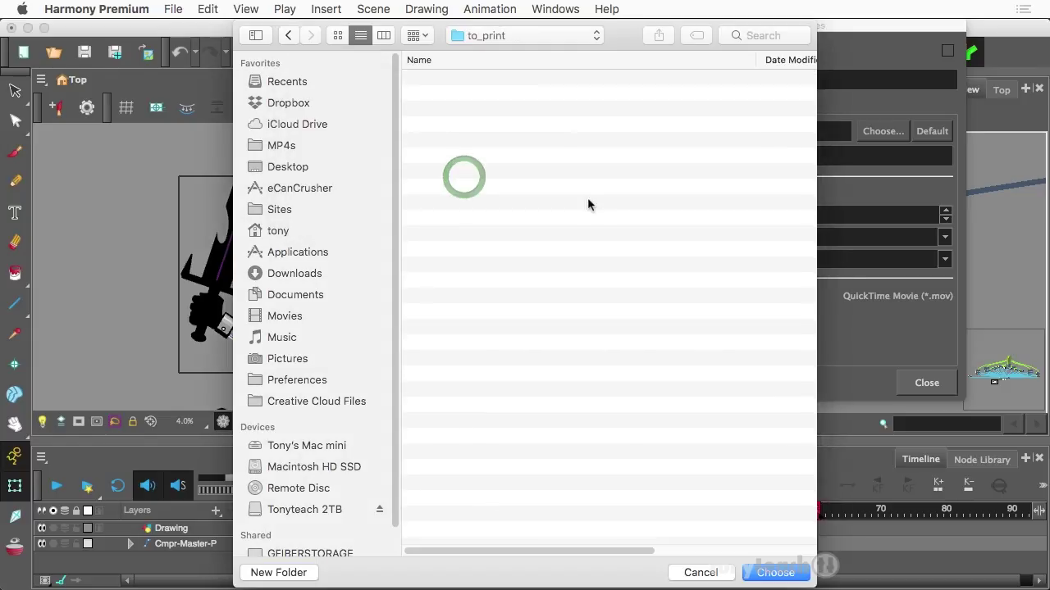
click(763, 574)
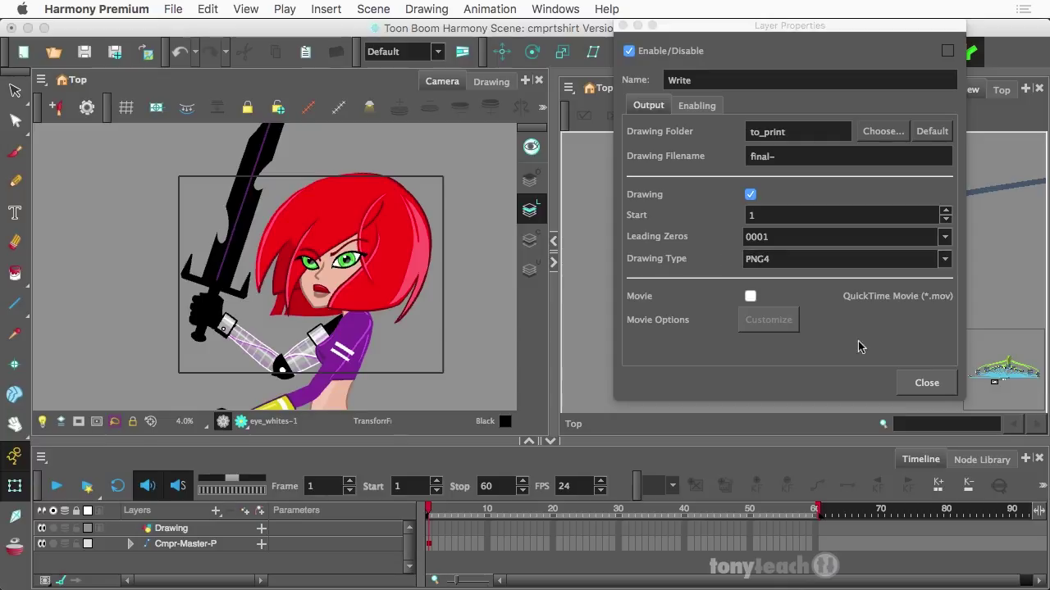
Step: Duplicate the Write node as Write_1 and connect it into the composite output
click(927, 383)
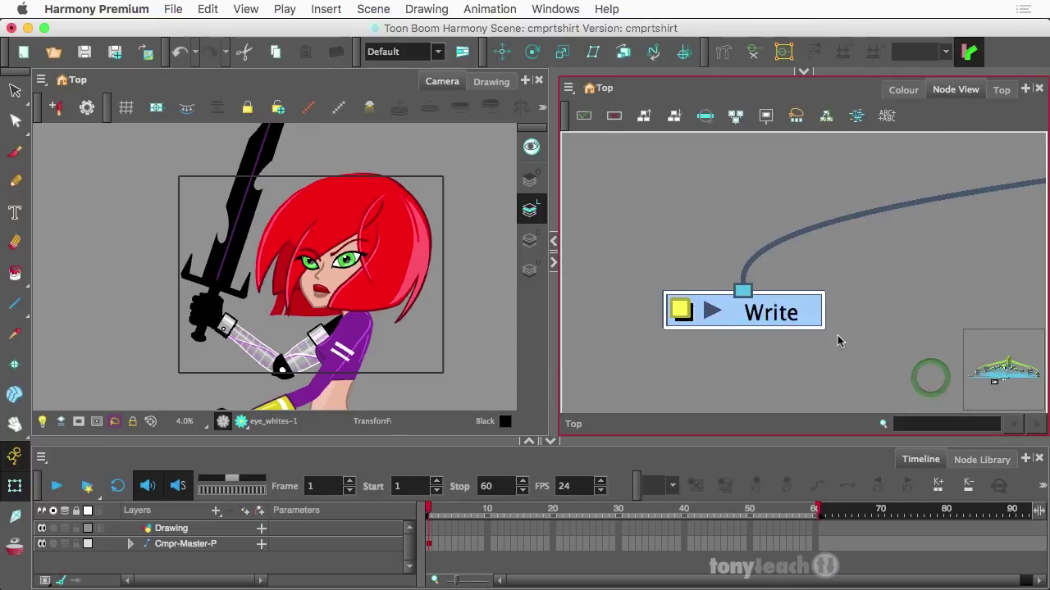
scroll(844, 311, down, 5)
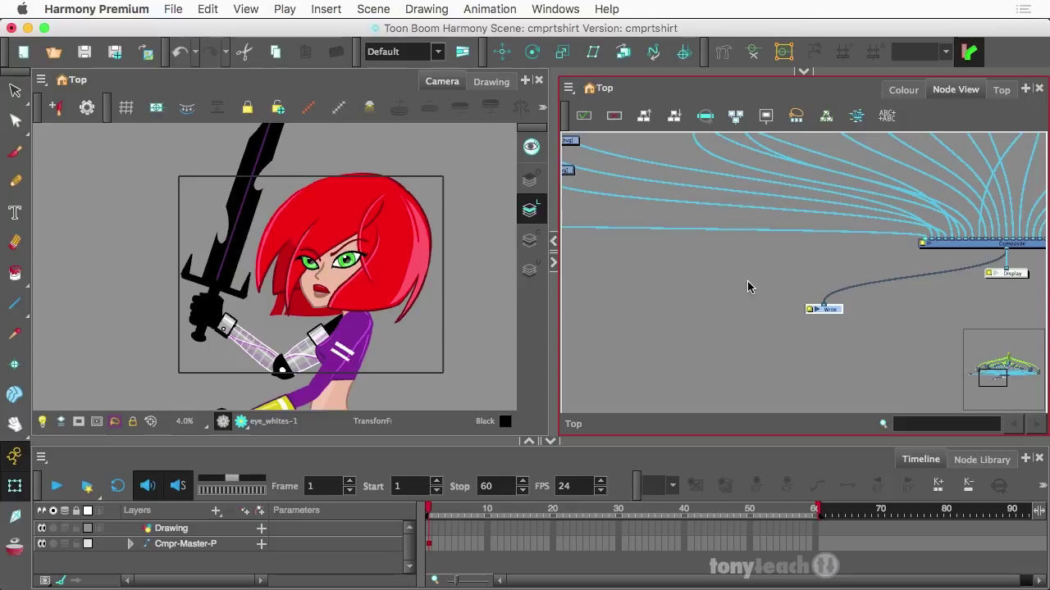
click(830, 316)
key(super+v)
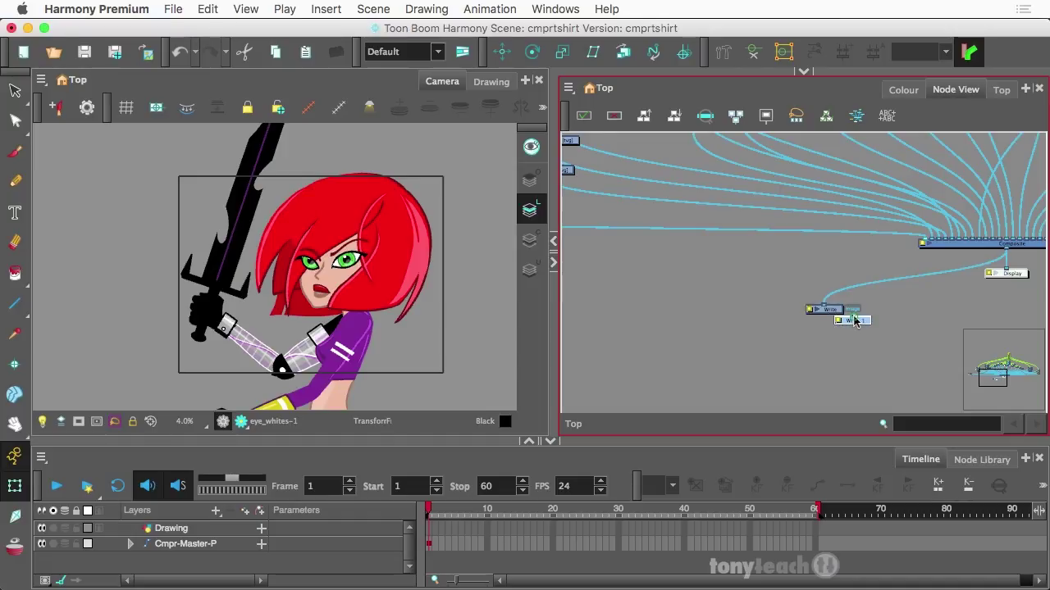
drag(852, 313, 1009, 252)
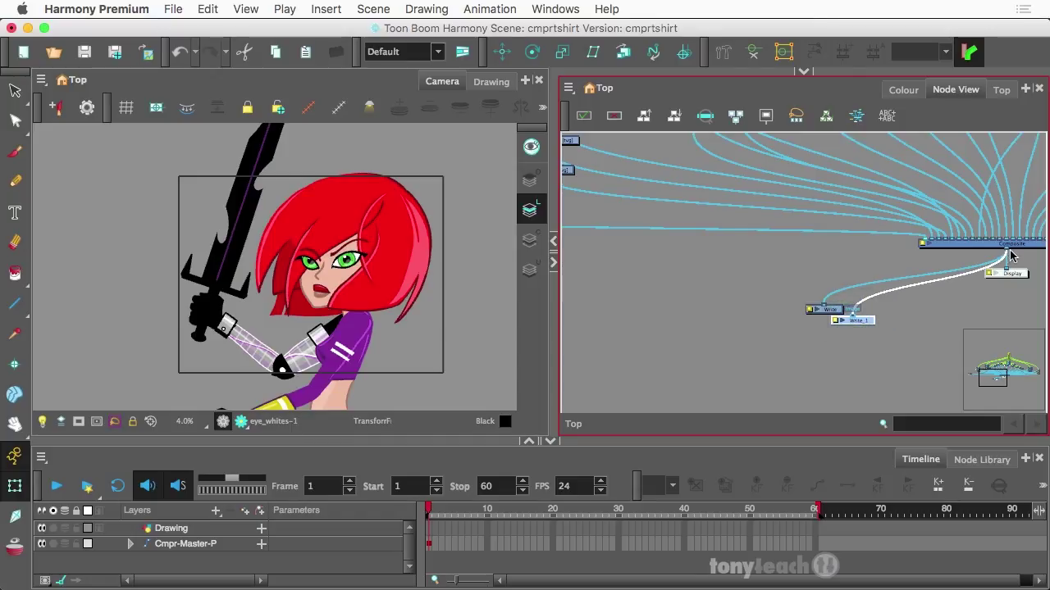
Step: Set Write_1's drawing type to JPG and close its Layer Properties
double_click(837, 322)
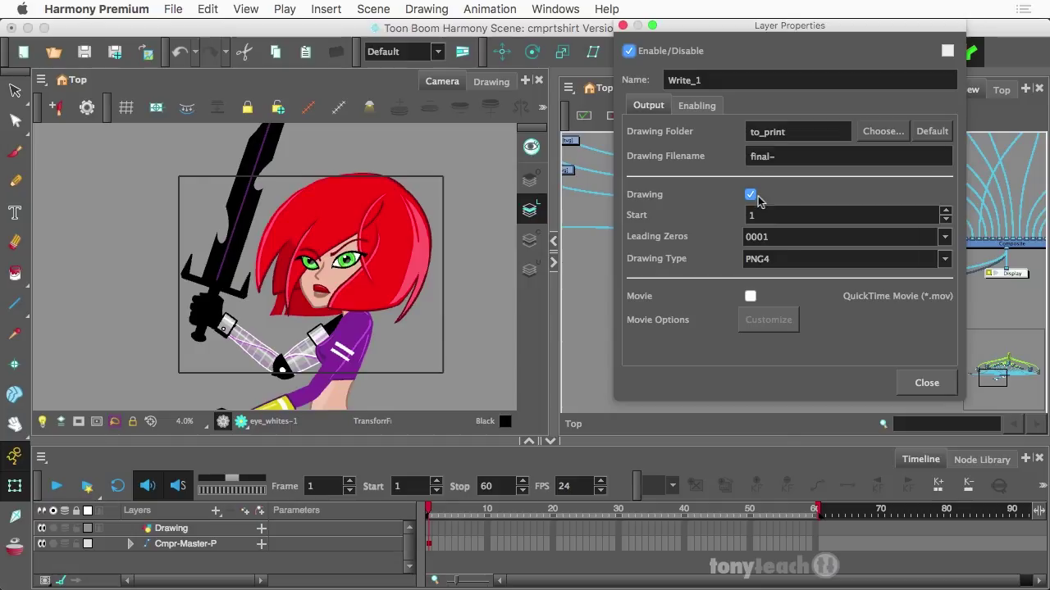
click(769, 259)
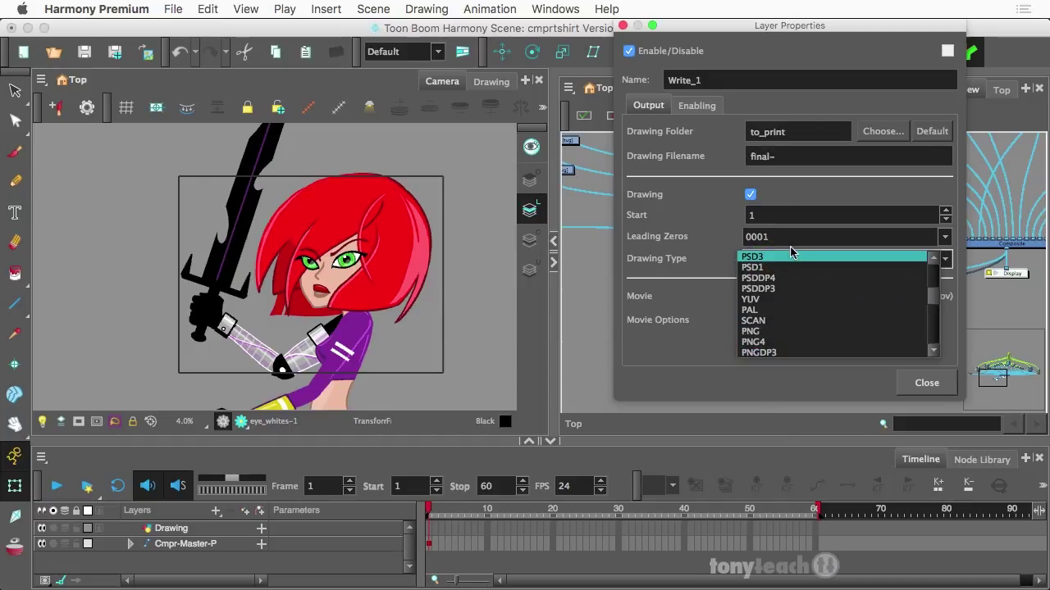
click(782, 300)
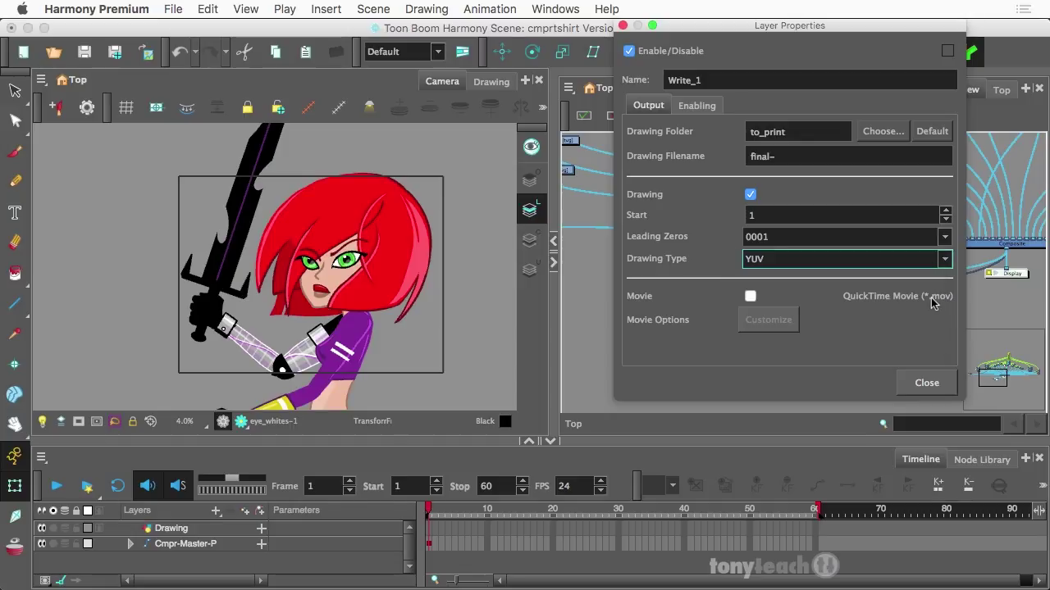
click(943, 261)
mouse_move(933, 302)
mouse_down()
mouse_move(933, 277)
mouse_move(925, 315)
mouse_up()
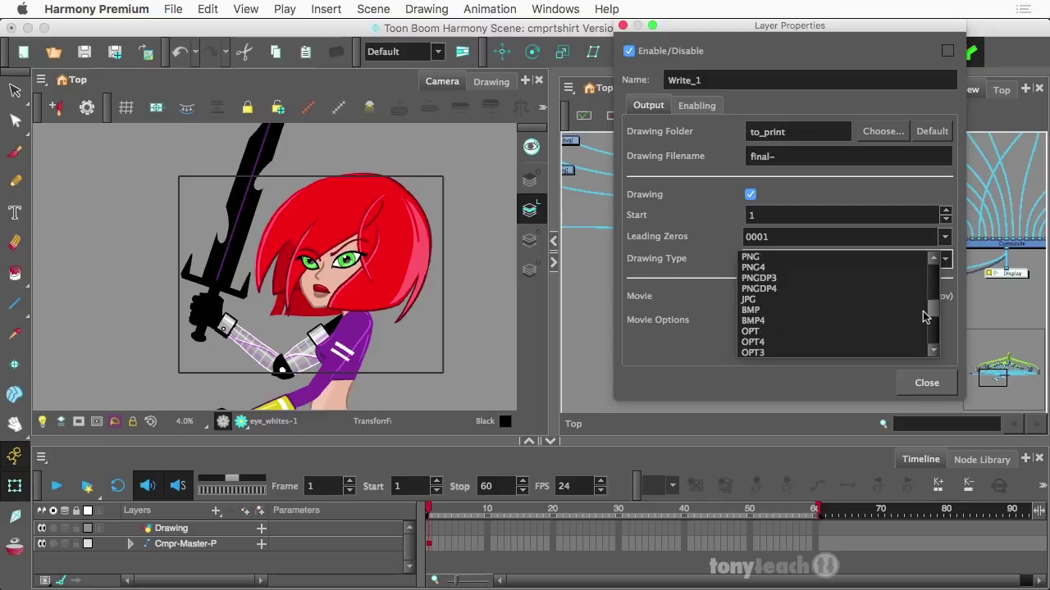
click(766, 297)
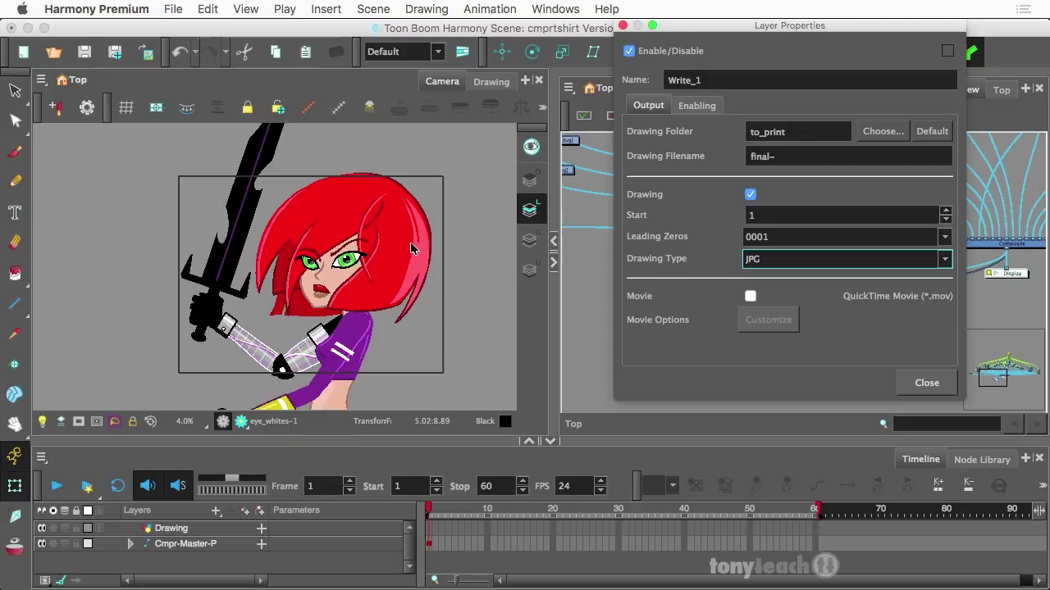
click(926, 383)
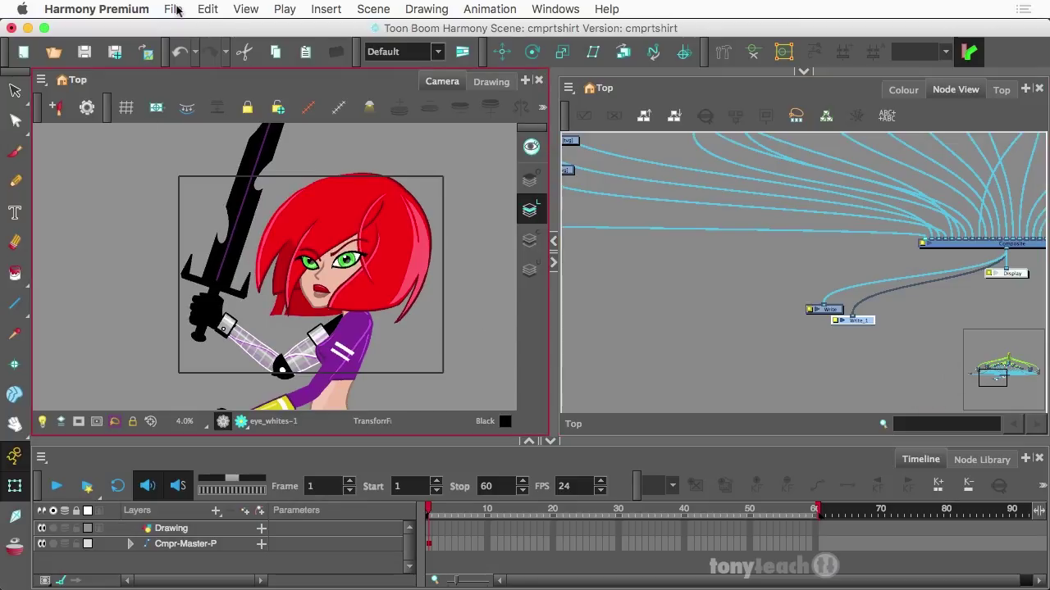
Step: Run Render Write Nodes with the To frame set to 1
click(176, 10)
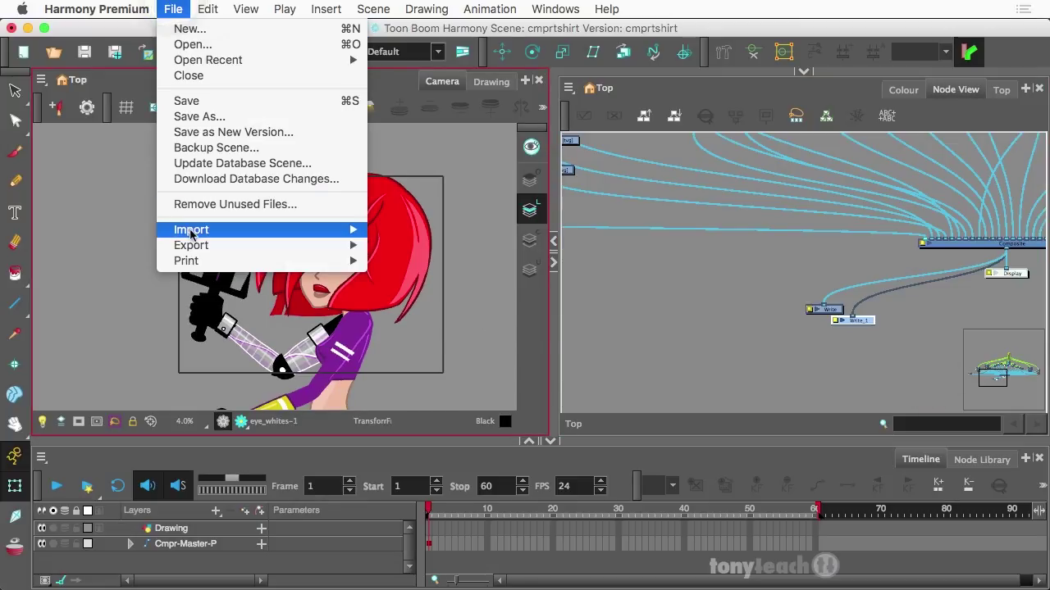
mouse_move(196, 251)
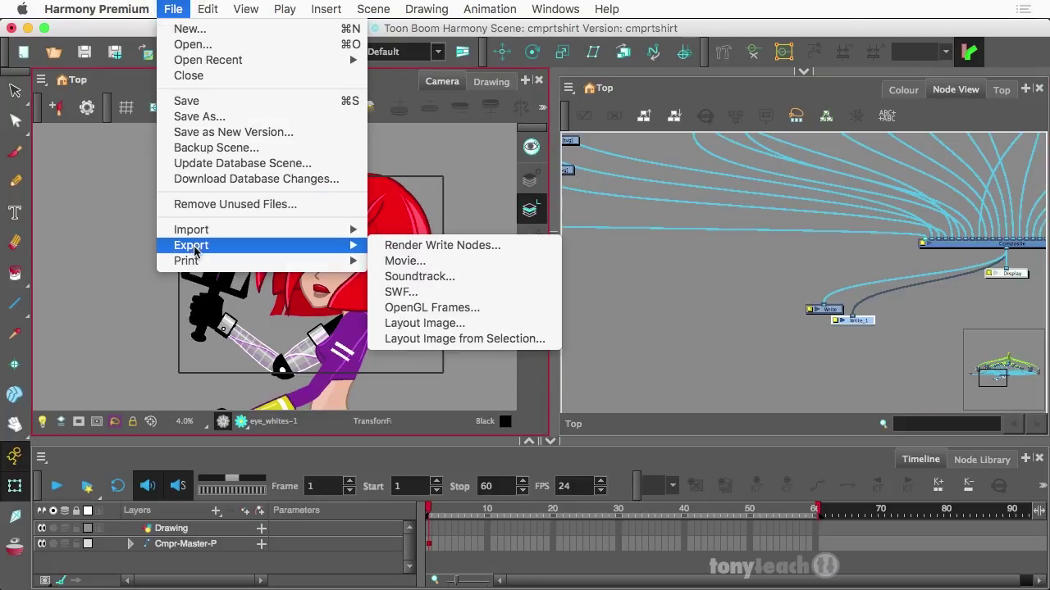
click(405, 251)
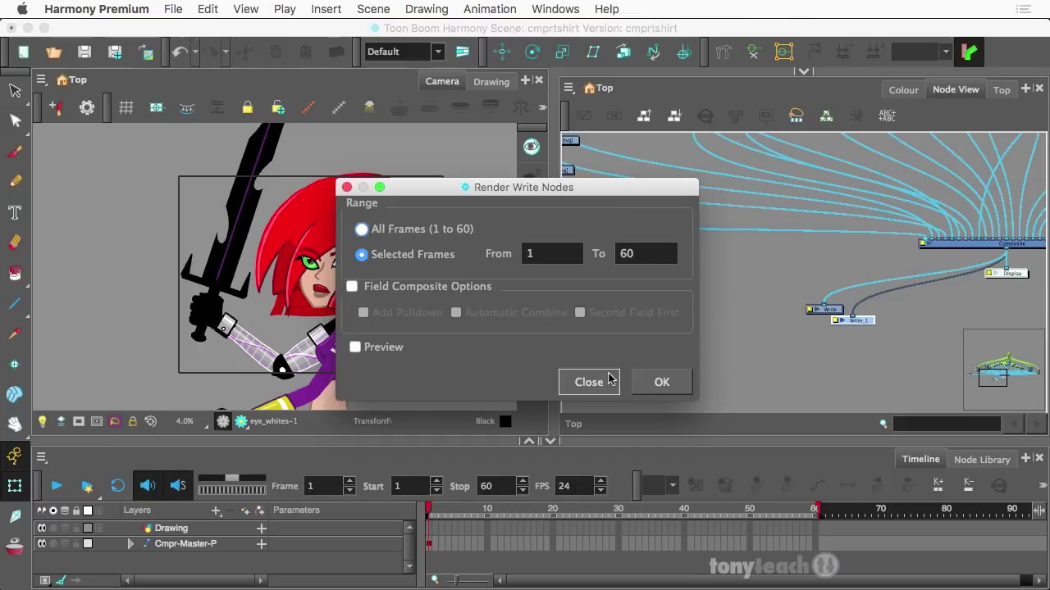
double_click(642, 255)
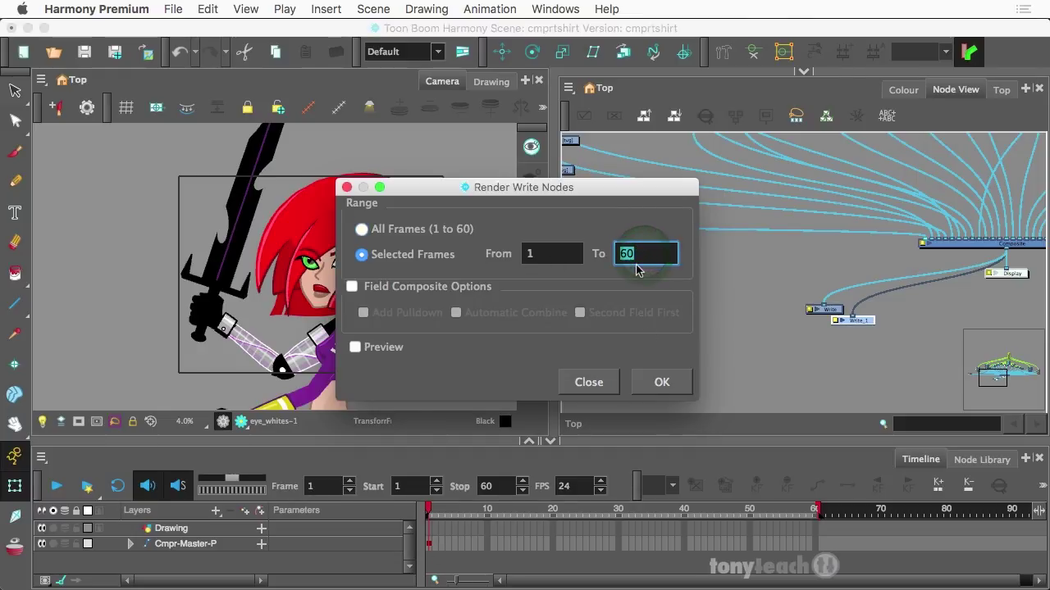
text(1)
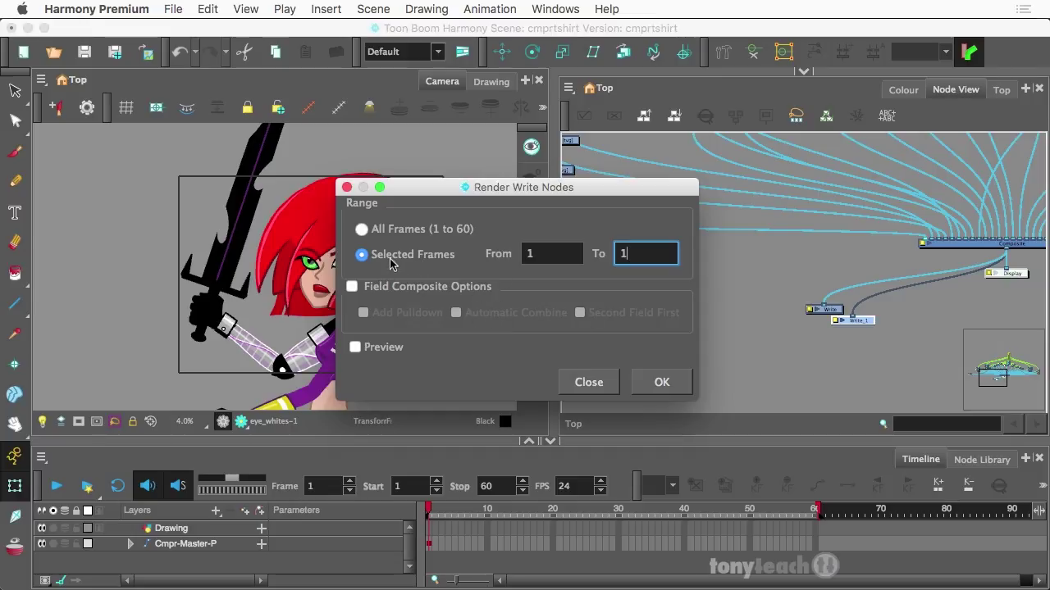
click(660, 382)
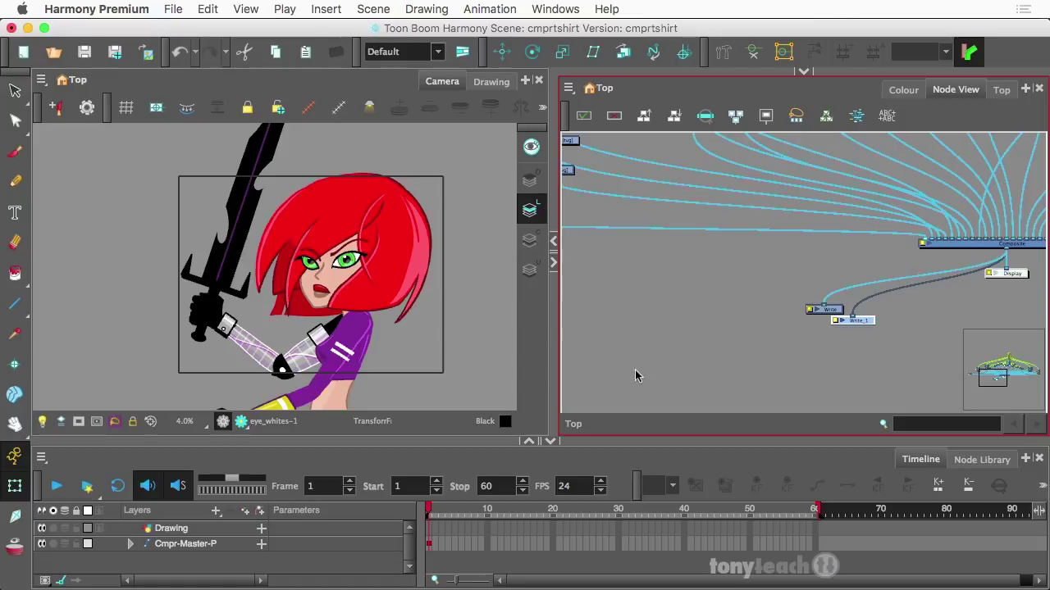
Step: After the render finishes, switch to Google Chrome showing the RageOn search results
mouse_move(152, 574)
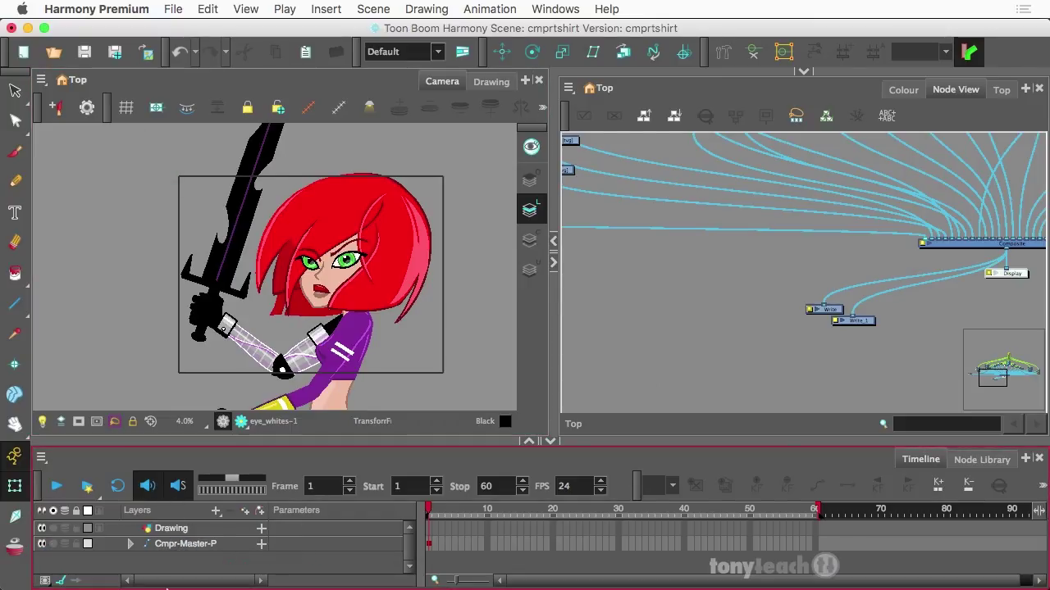
click(103, 579)
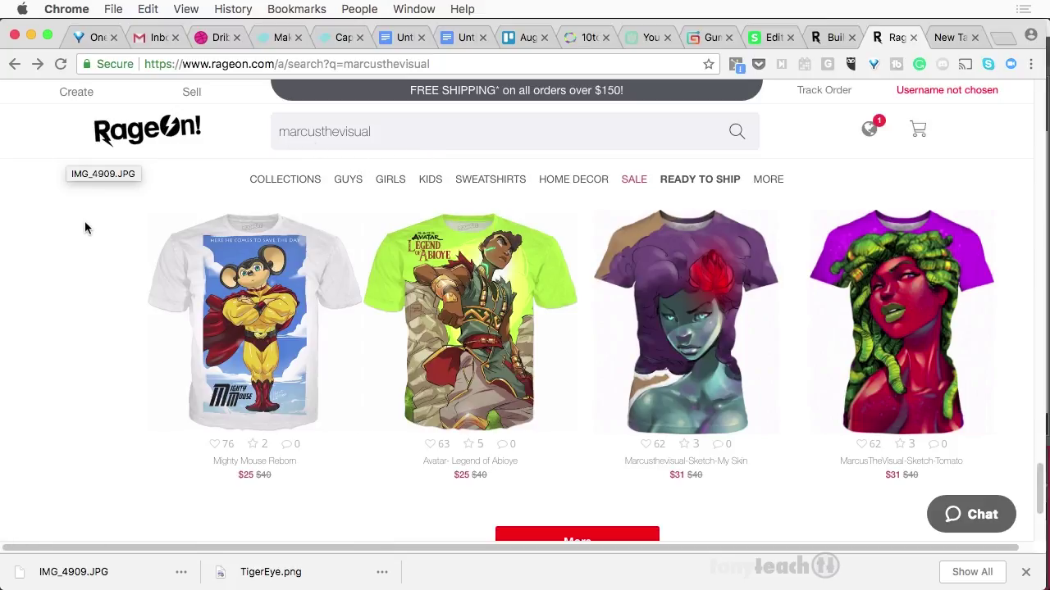
Step: Scroll through the artist's store results of all-over print T-shirts, hoodies and shoes
scroll(85, 223, down, 10)
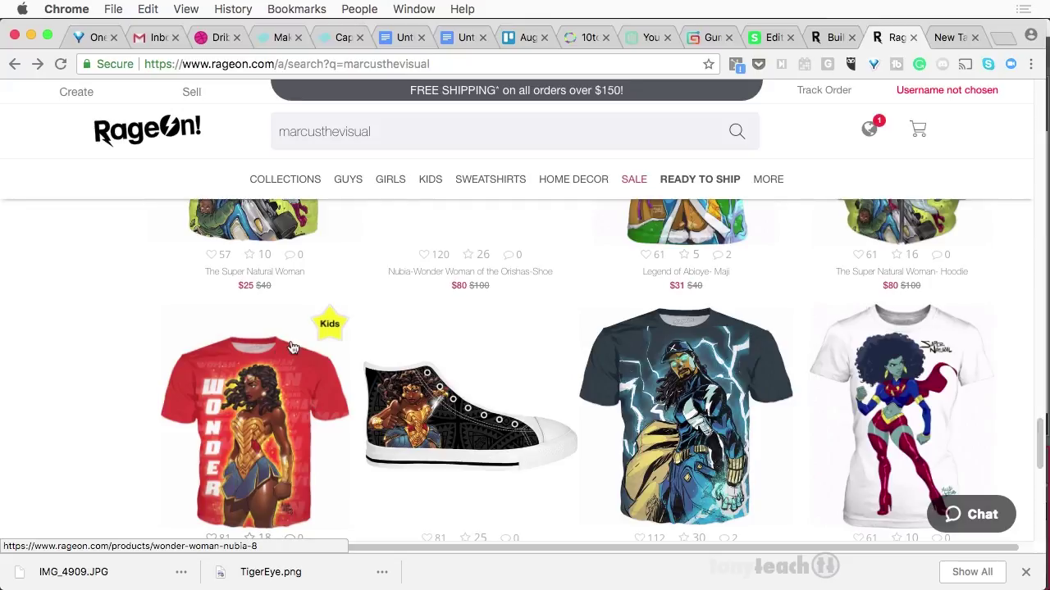
scroll(557, 304, up, 5)
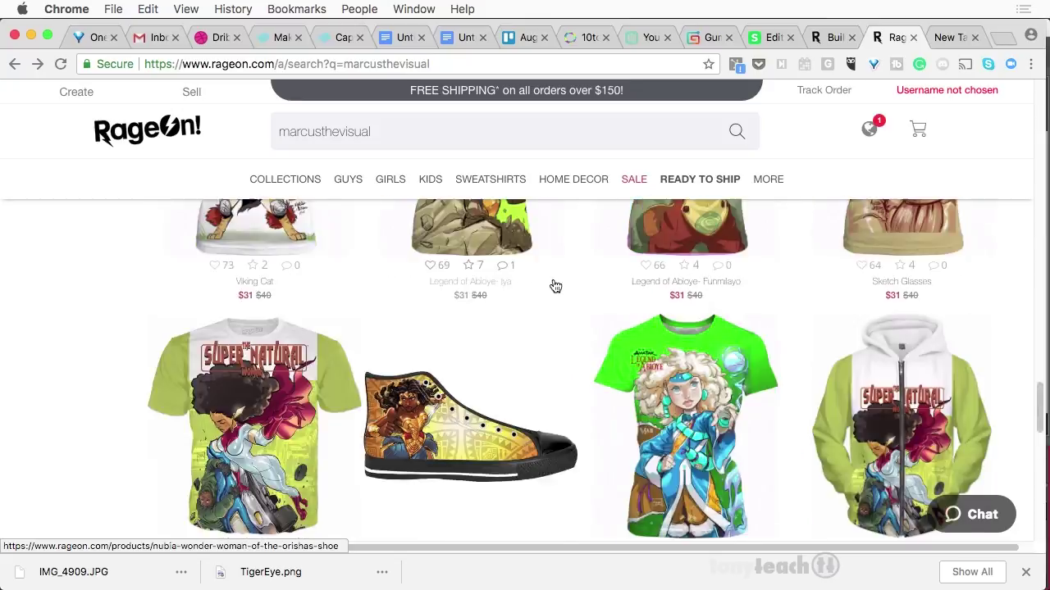
scroll(555, 286, up, 15)
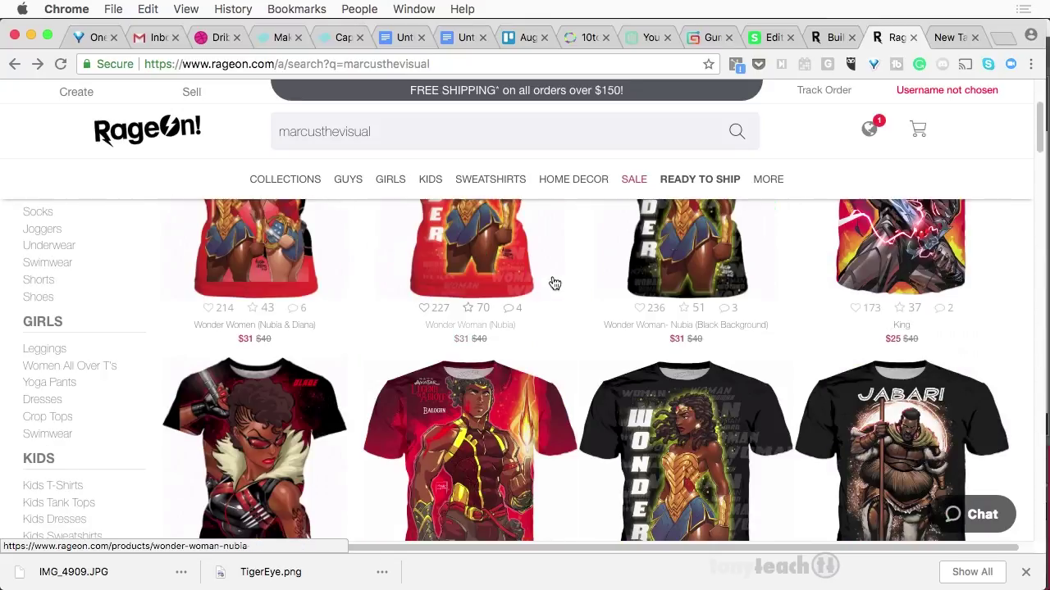
Step: Upload final-0001.png from the to_print folder onto the blank T-shirt in the Builder
click(823, 38)
scroll(886, 278, down, 3)
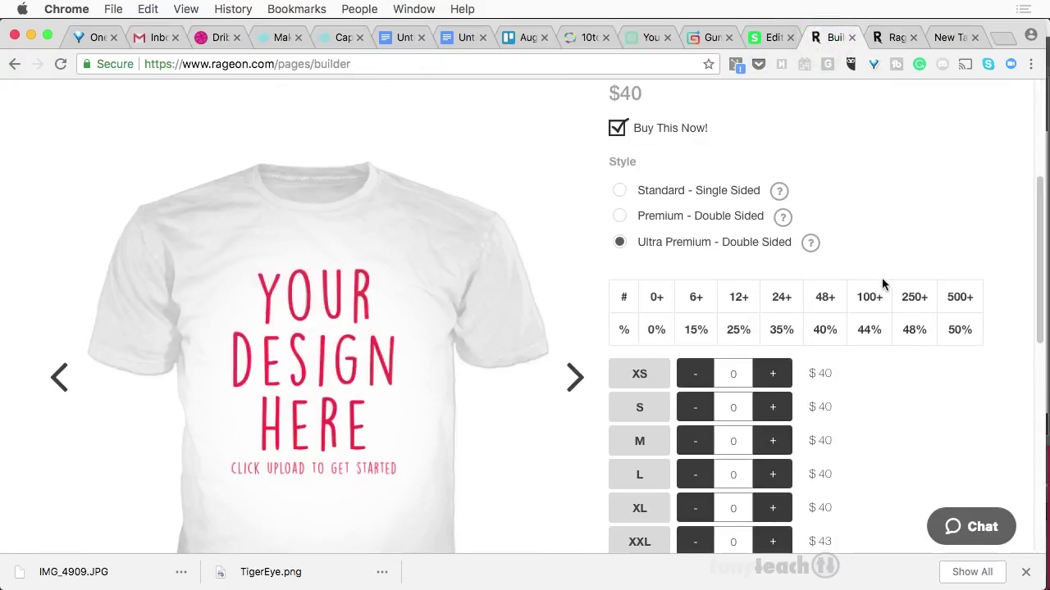
scroll(882, 283, down, 1)
scroll(883, 283, down, 2)
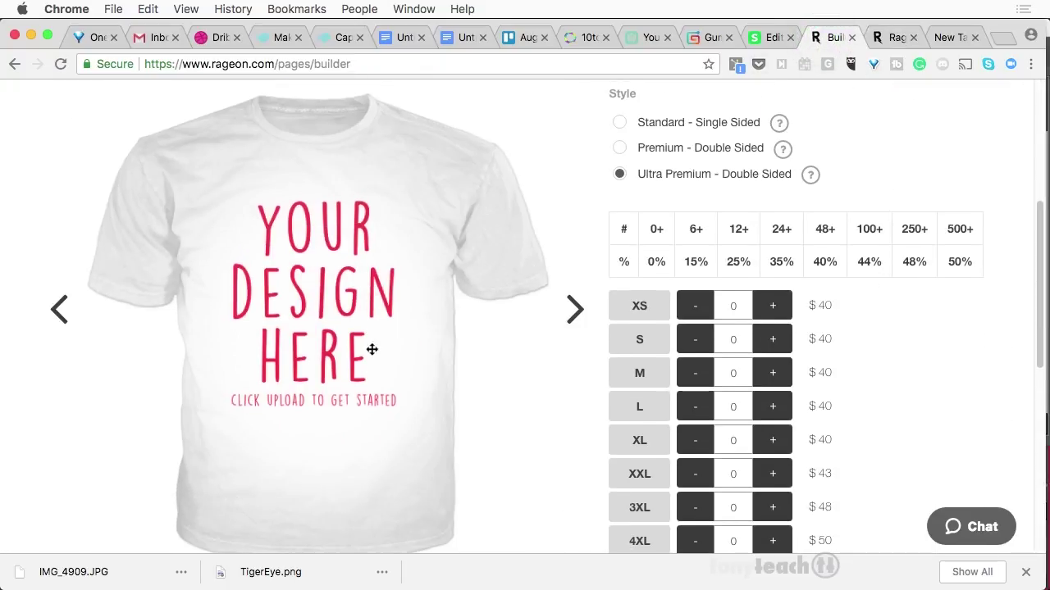
click(341, 338)
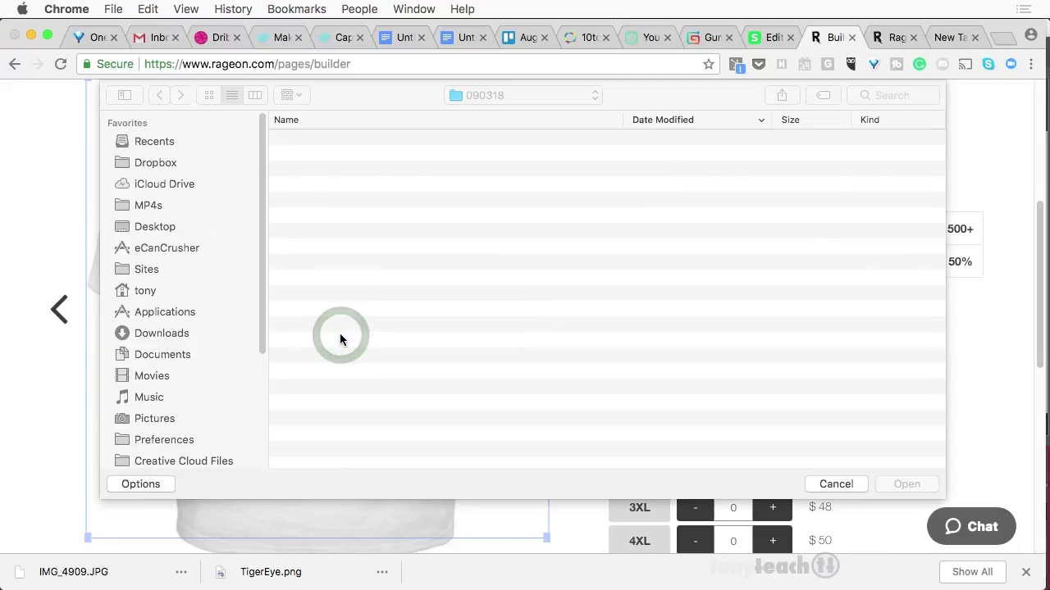
click(484, 95)
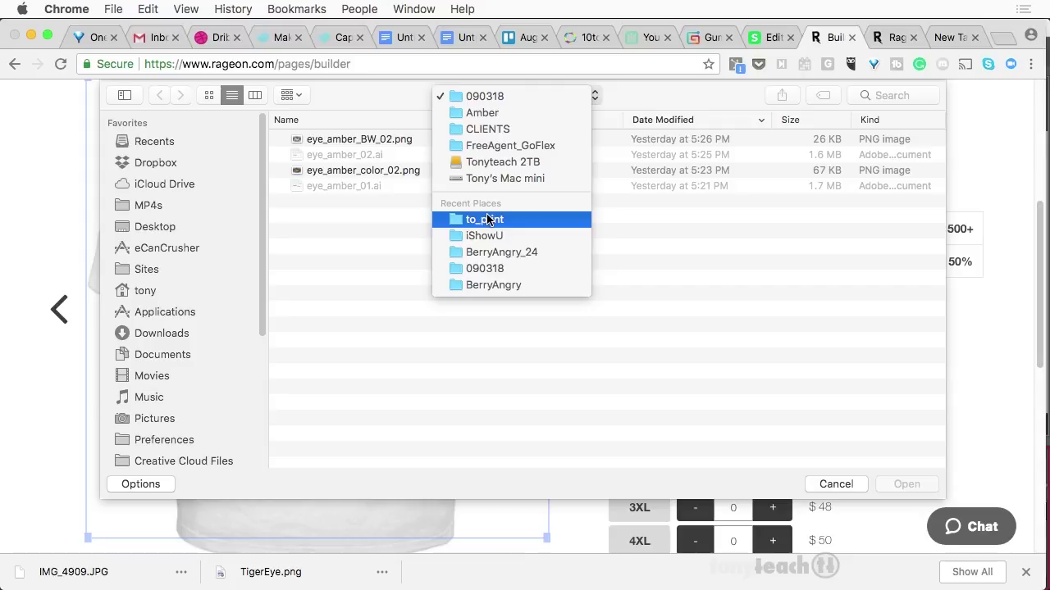
click(487, 219)
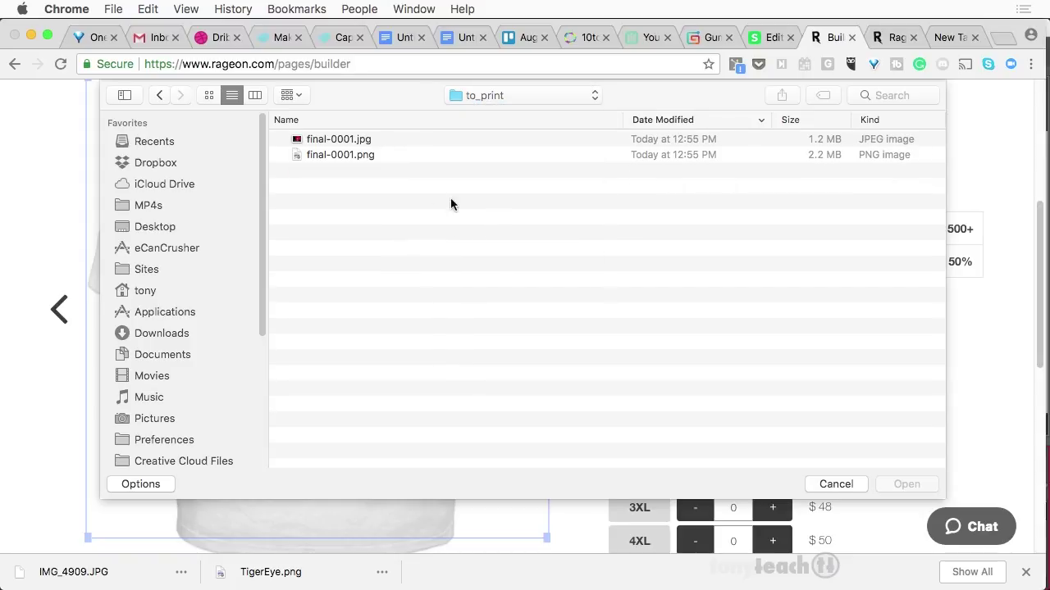
click(316, 155)
click(908, 485)
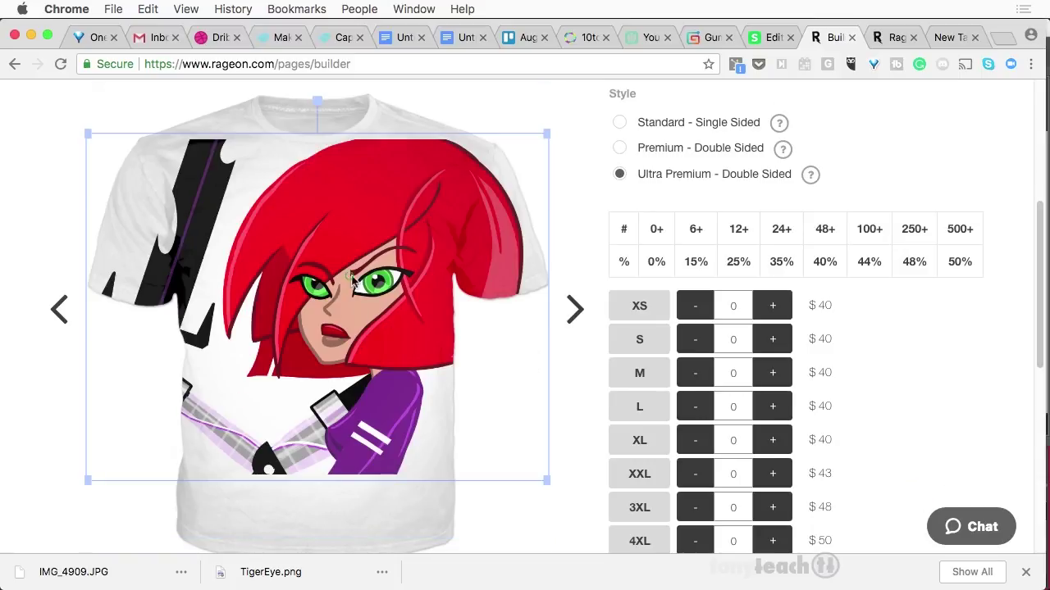
Step: Resize and move the artwork so her face fills the chest and the sword reaches the sleeve
mouse_move(354, 282)
mouse_down()
mouse_move(306, 284)
mouse_move(342, 289)
mouse_up()
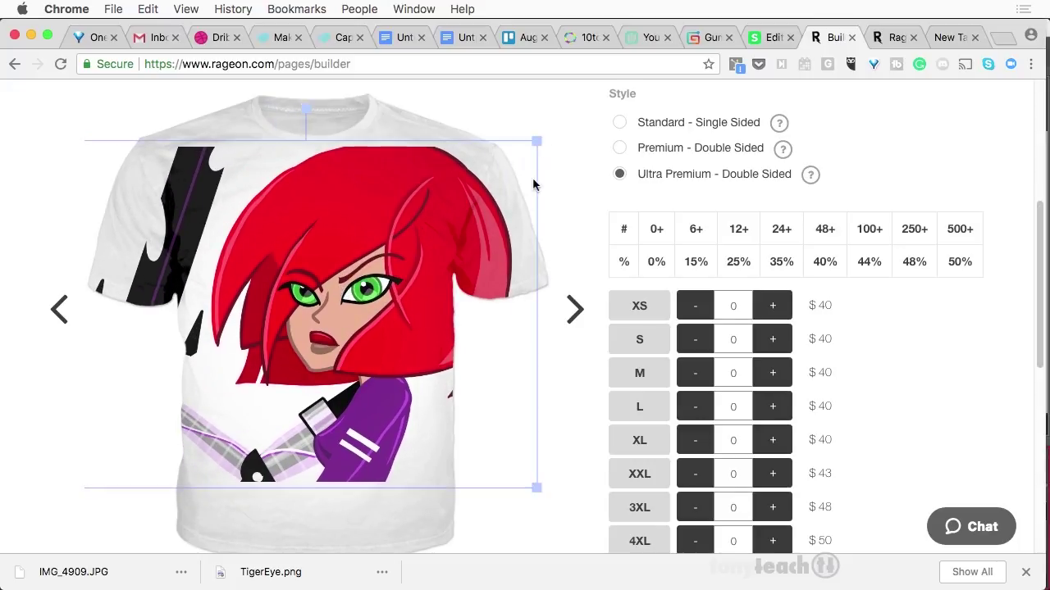
drag(538, 142, 476, 189)
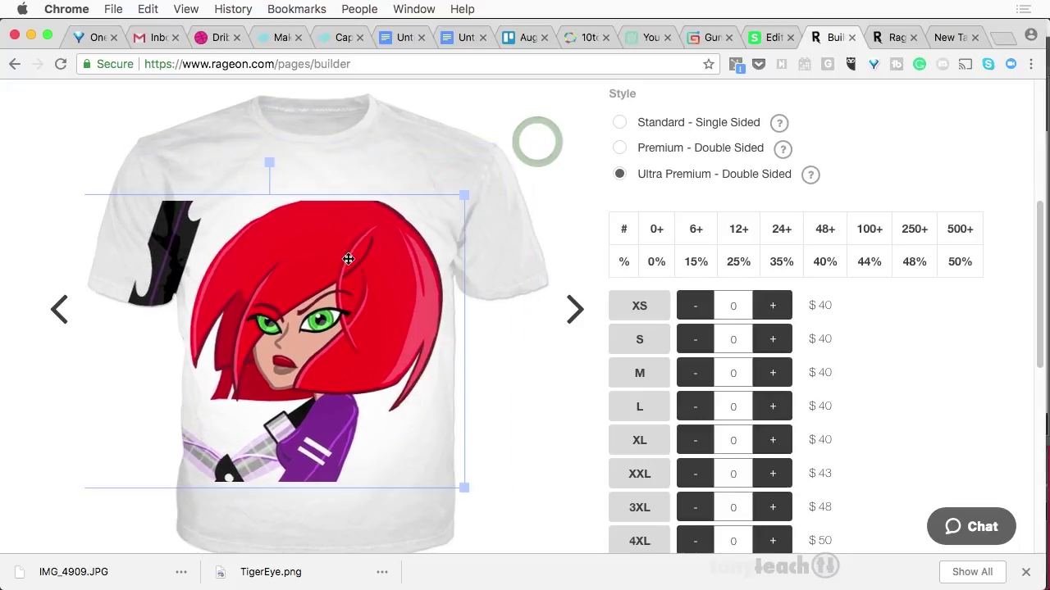
drag(347, 251, 385, 260)
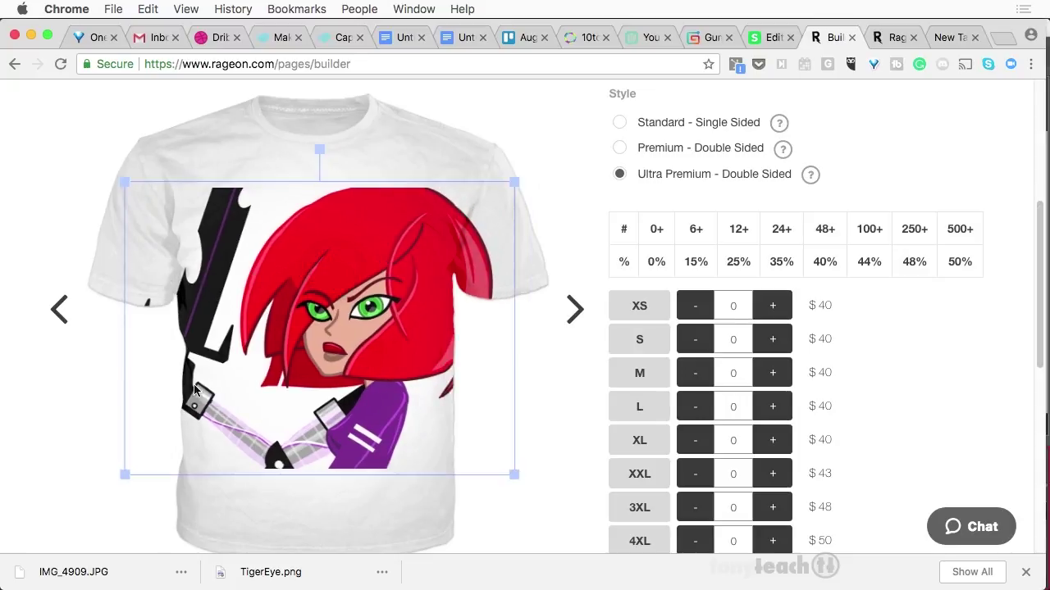
drag(125, 473, 204, 438)
drag(365, 312, 324, 327)
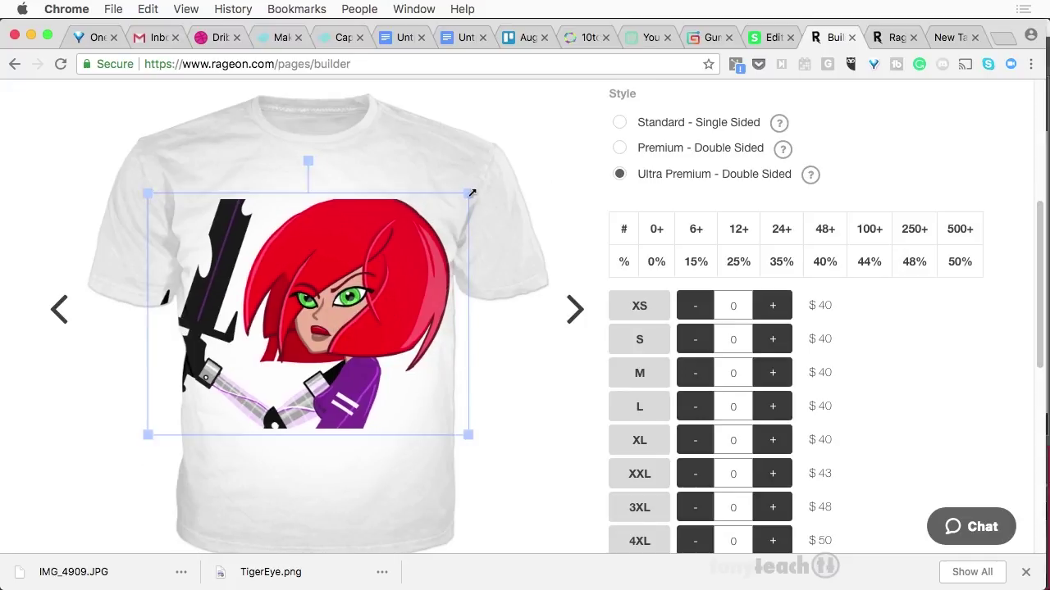
drag(468, 193, 549, 122)
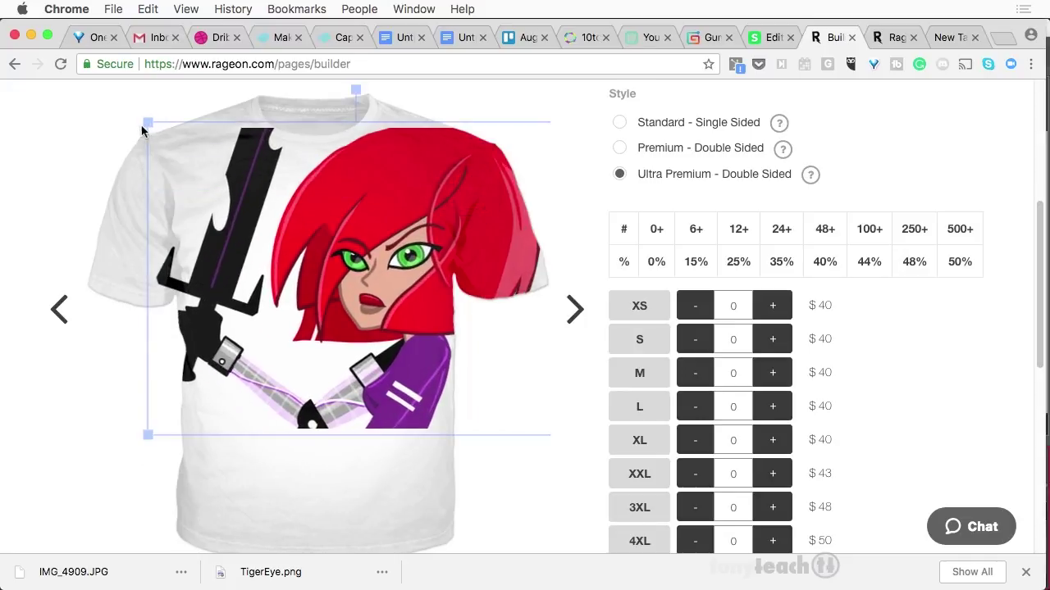
drag(148, 122, 97, 84)
drag(320, 173, 312, 201)
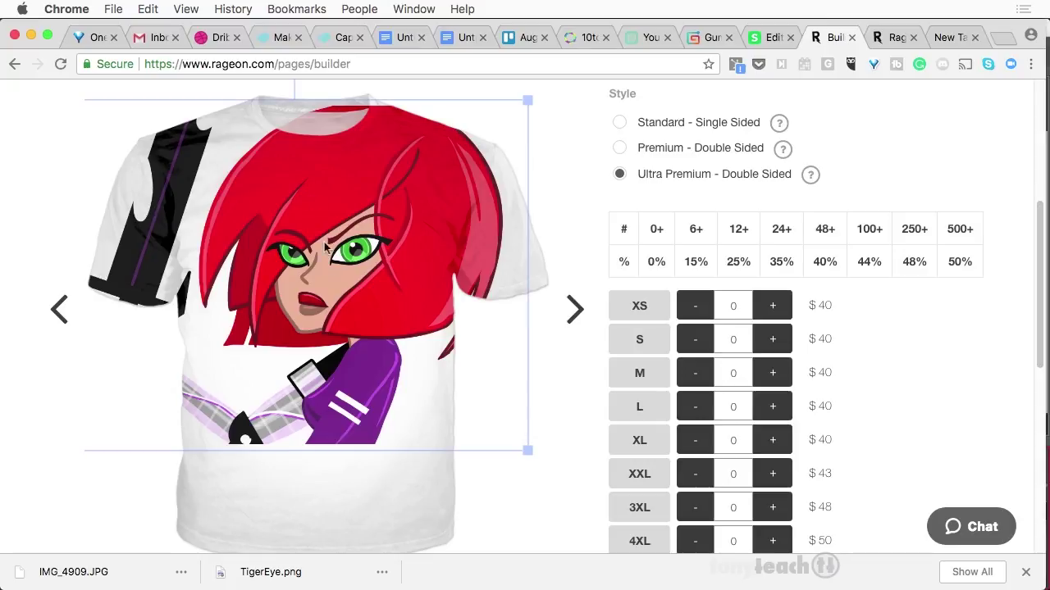
Step: Drag the zoom slider right to scale the artwork up across the whole shirt
scroll(333, 265, down, 1)
scroll(342, 373, down, 5)
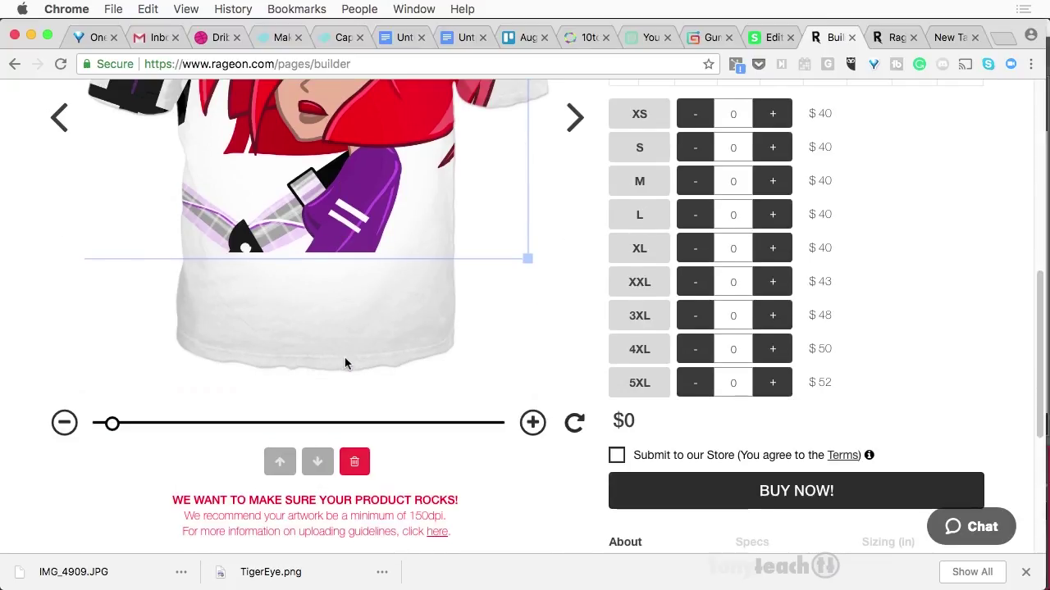
scroll(347, 363, up, 10)
scroll(347, 356, down, 7)
scroll(209, 485, down, 6)
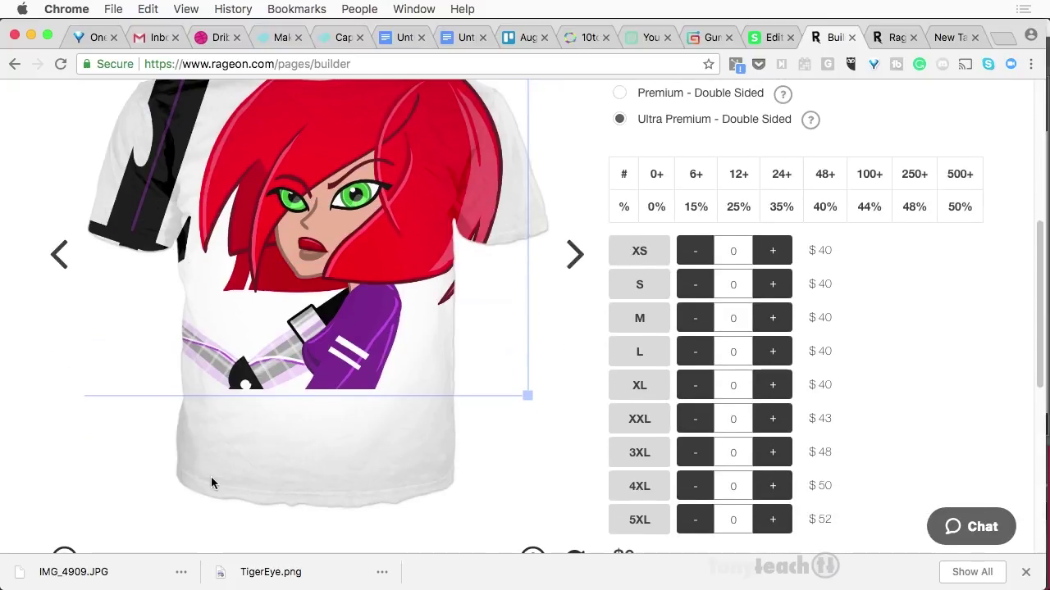
drag(112, 479, 130, 475)
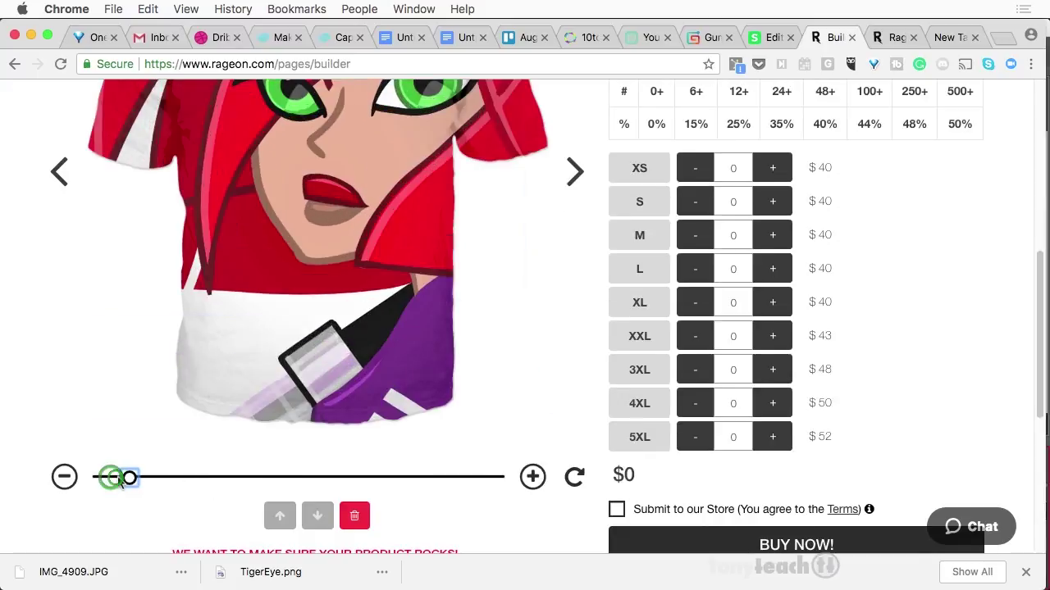
Step: Shift the enlarged face slightly left to centre her green eyes across the chest, then deselect it
scroll(509, 287, down, 2)
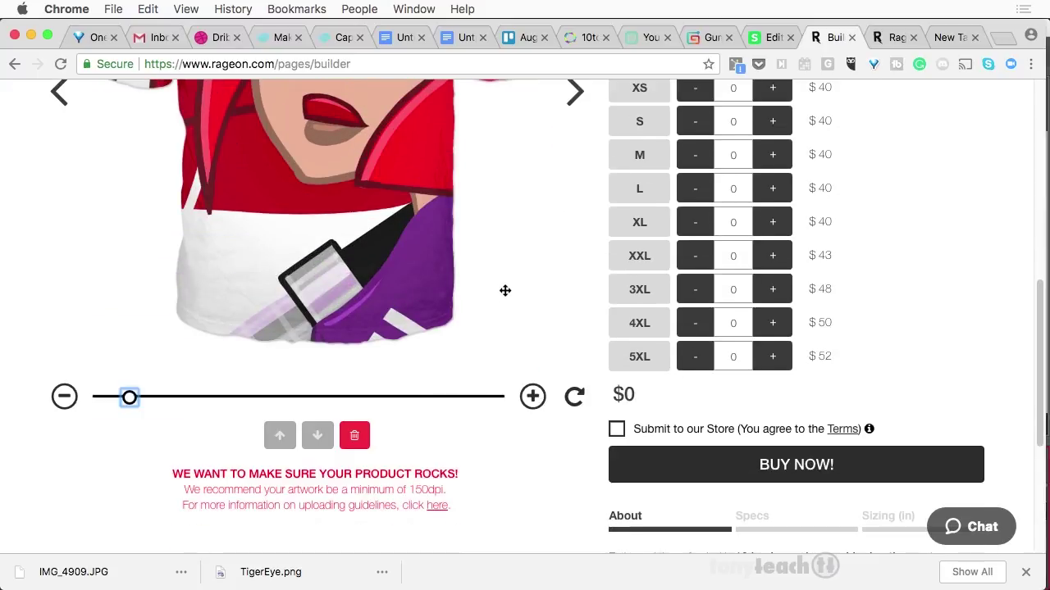
scroll(504, 289, up, 10)
scroll(503, 289, down, 3)
scroll(502, 295, down, 2)
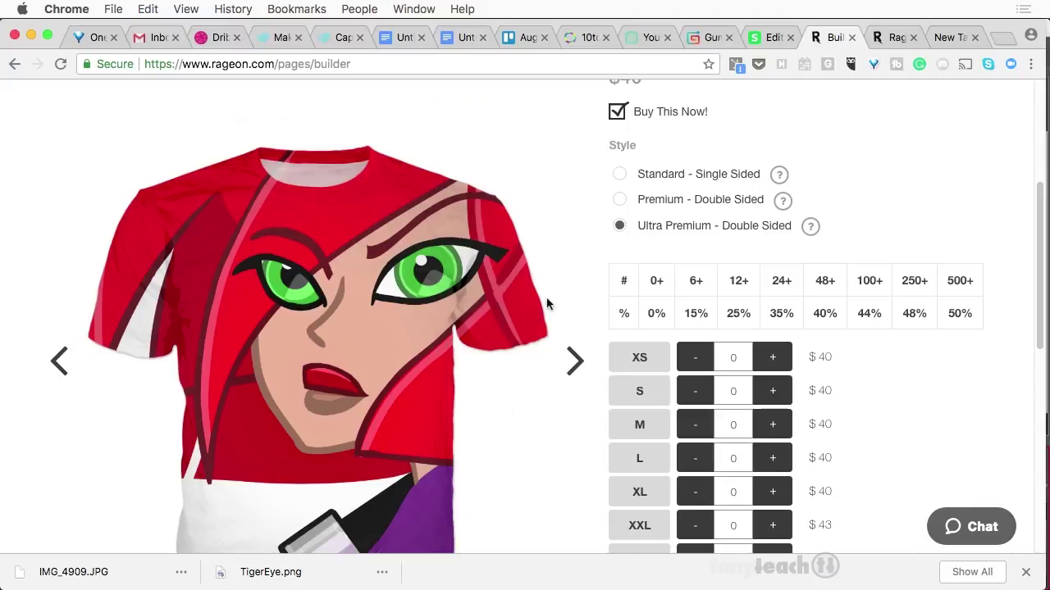
drag(375, 312, 338, 312)
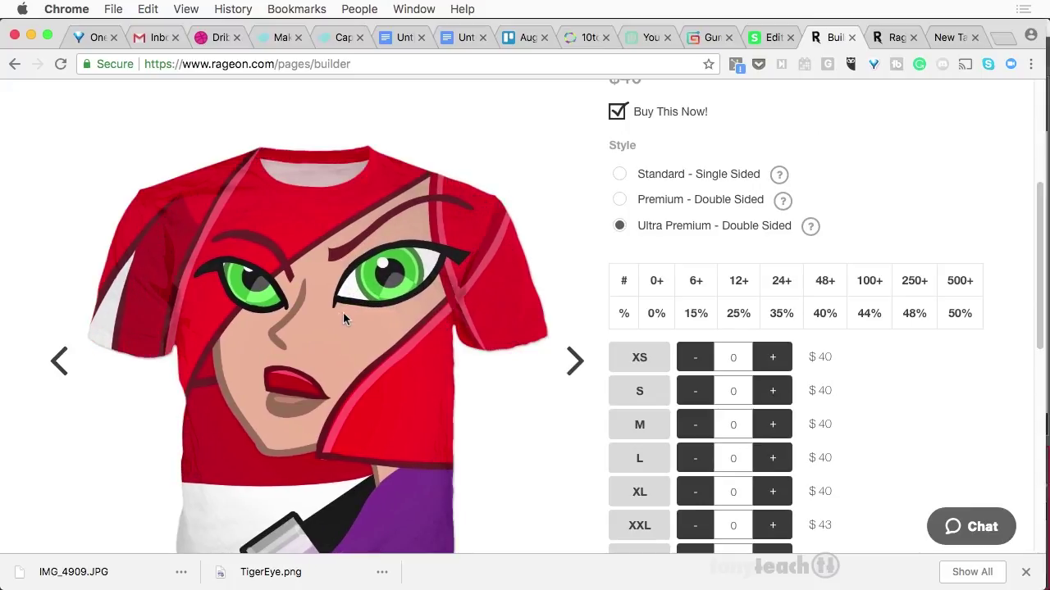
scroll(550, 273, down, 1)
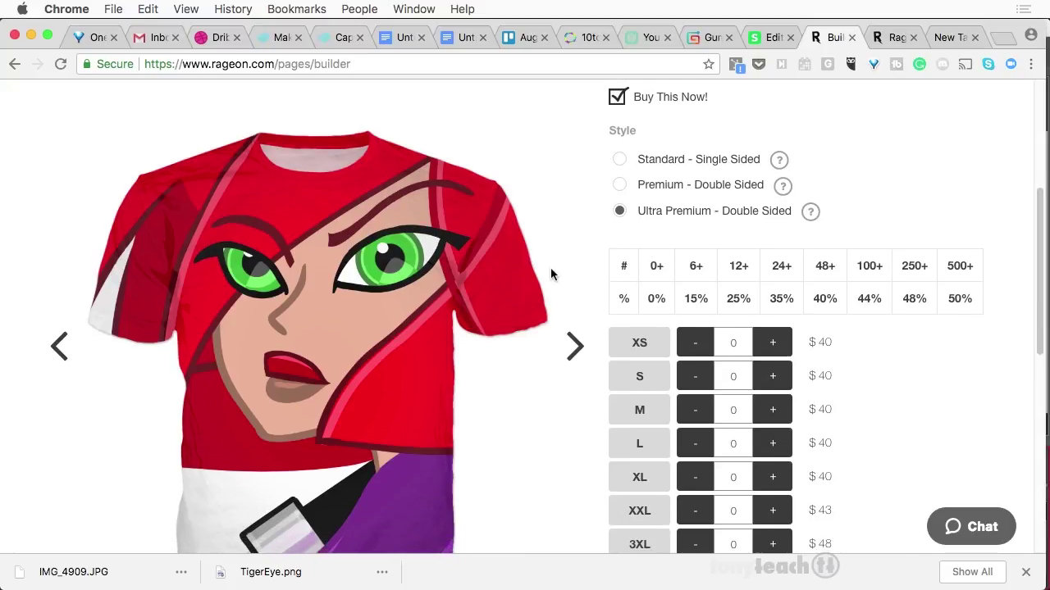
scroll(550, 269, down, 1)
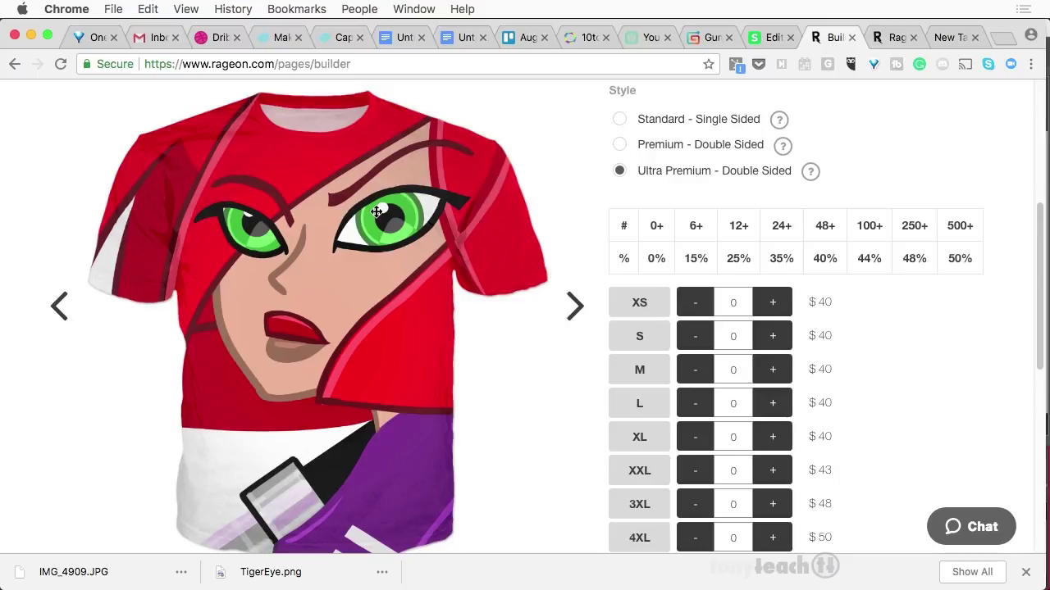
drag(374, 210, 368, 213)
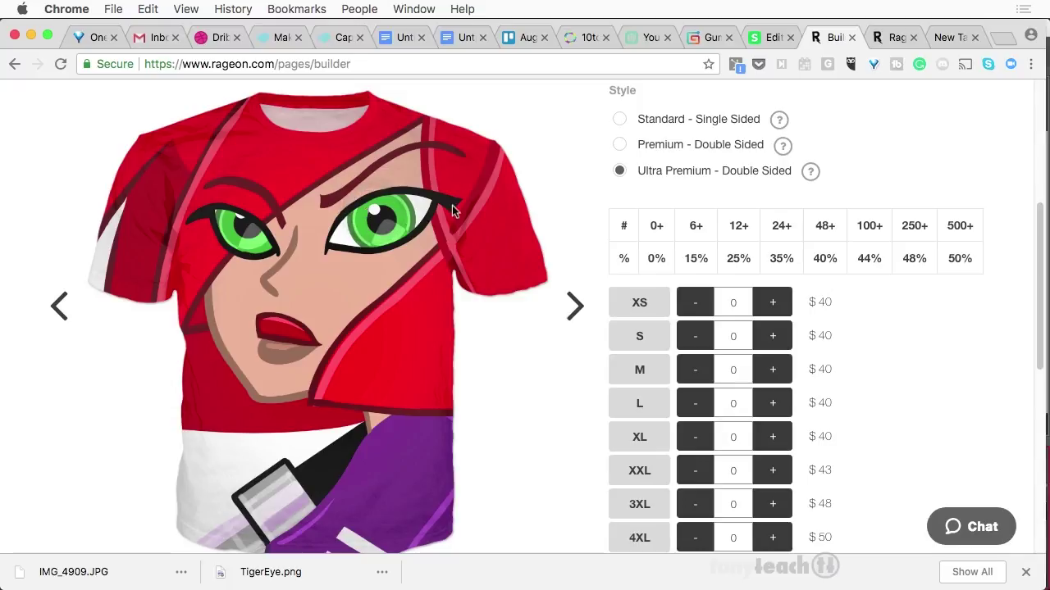
click(531, 160)
Step: Switch the Style to Standard - Single Sided, bringing XS–XL down to $25
scroll(566, 220, up, 5)
scroll(616, 264, down, 3)
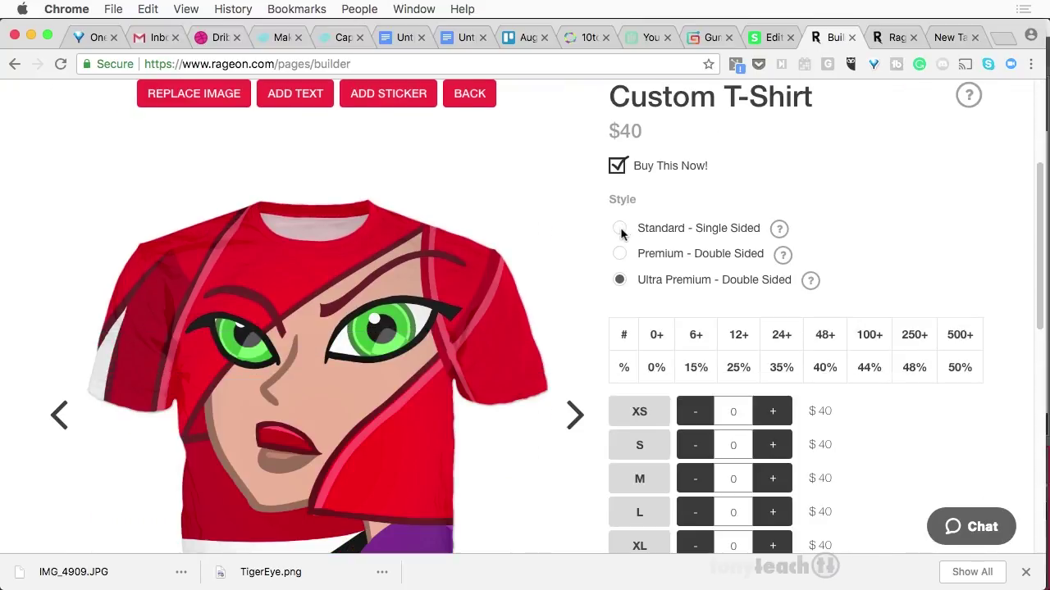
click(619, 228)
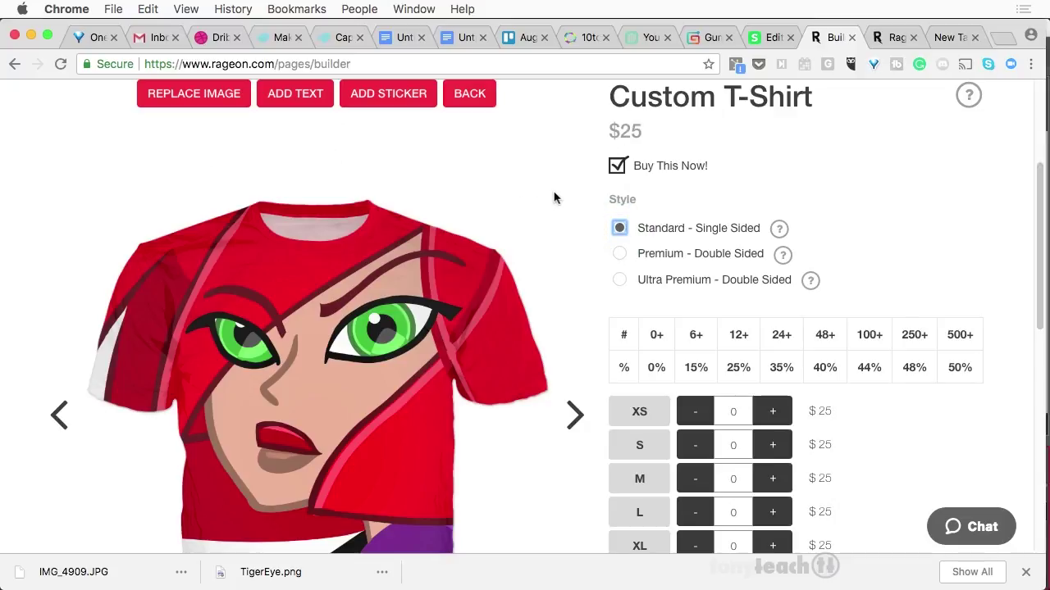
scroll(554, 197, down, 3)
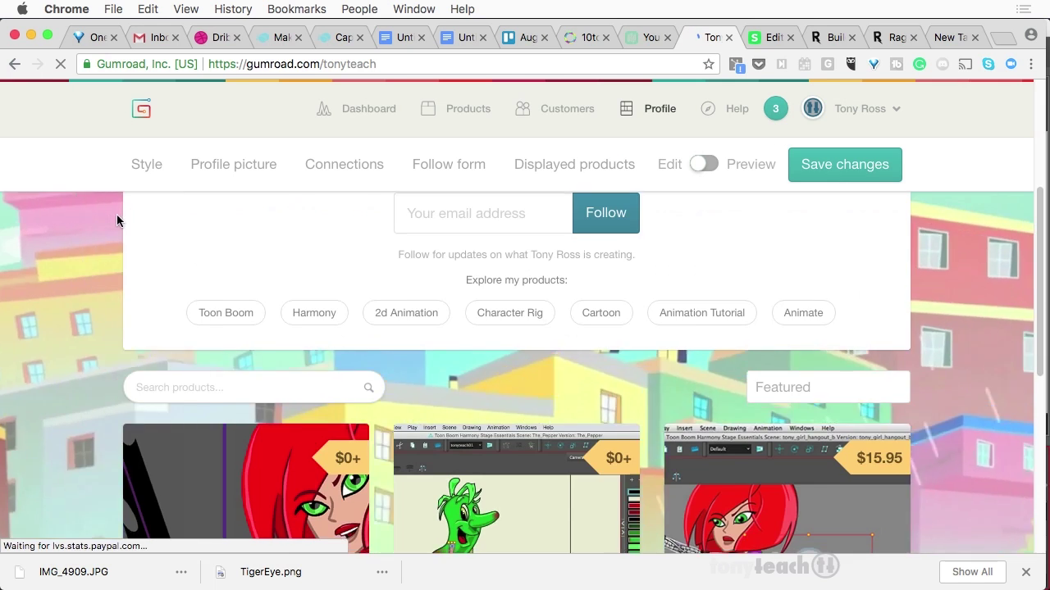
Step: Scroll the Gumroad profile down to the course products priced $49.99 and $99
scroll(116, 215, down, 5)
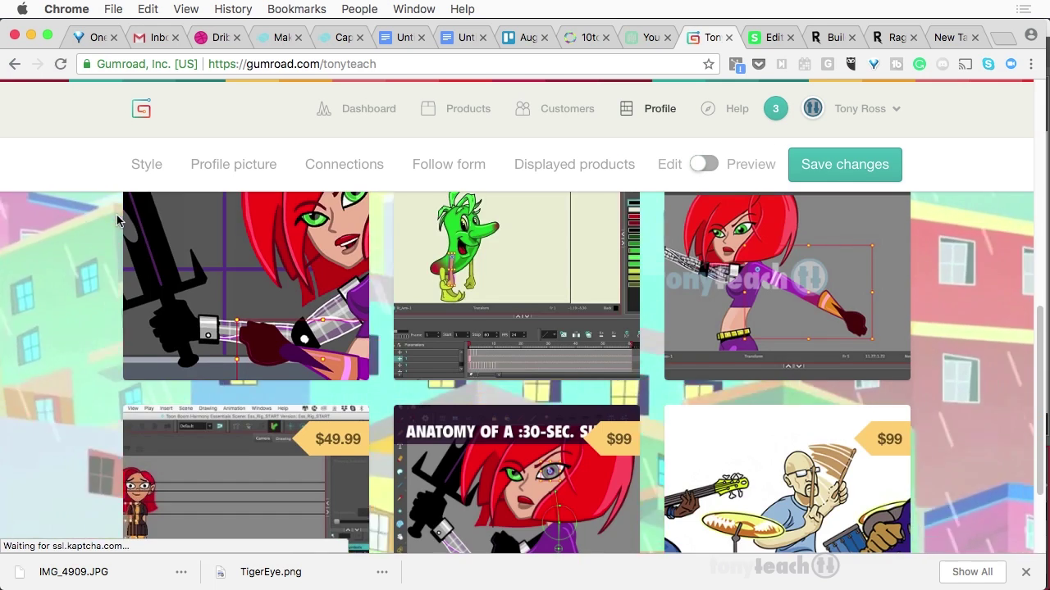
scroll(117, 220, down, 2)
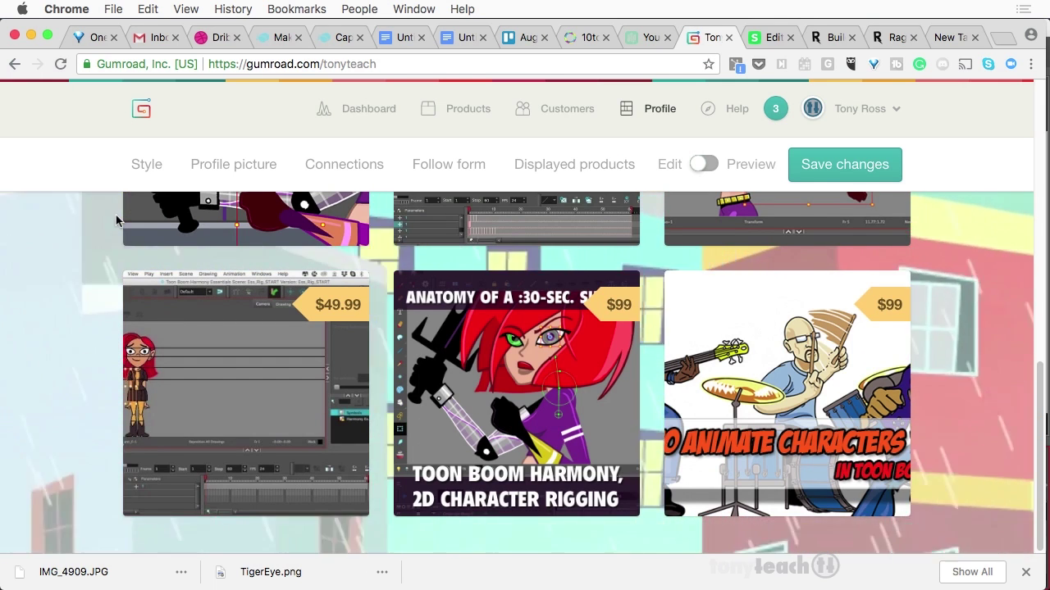